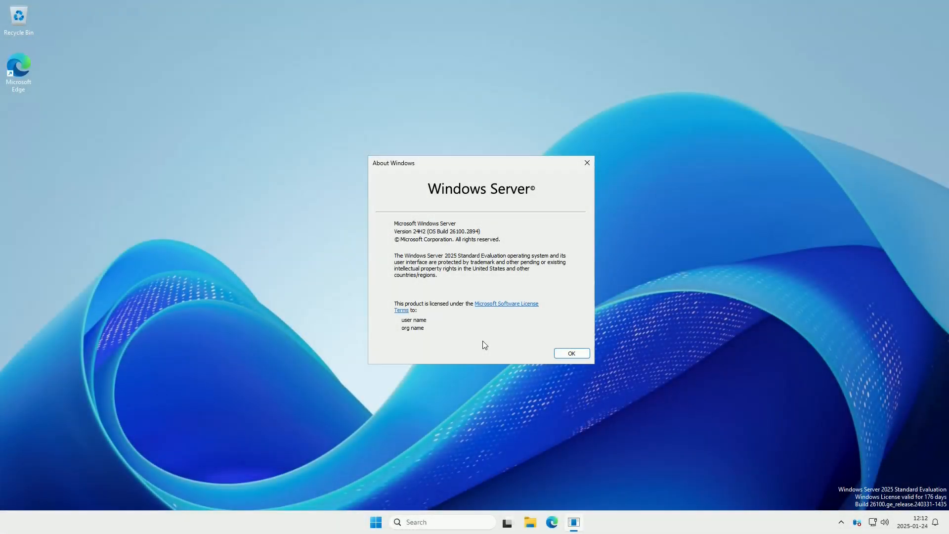
Close the Windows version dialog and search the web for "download sql server" in a Microsoft Edge InPrivate window.
left_click(574, 354)
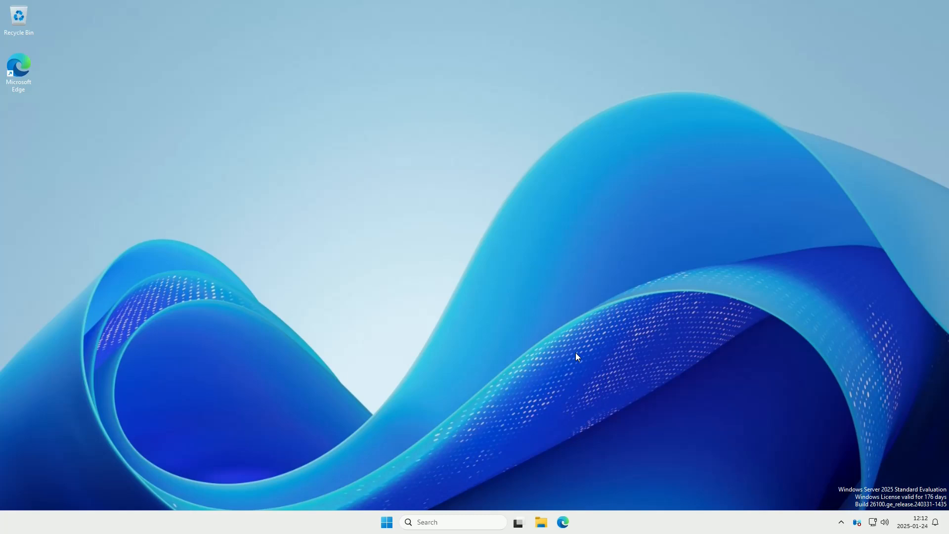
right_click(562, 514)
left_click(554, 463)
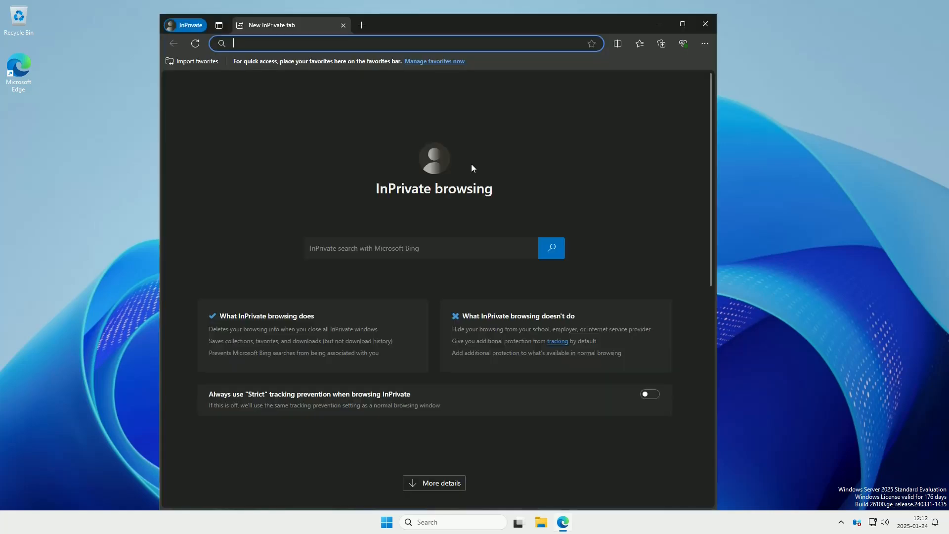
type("downl")
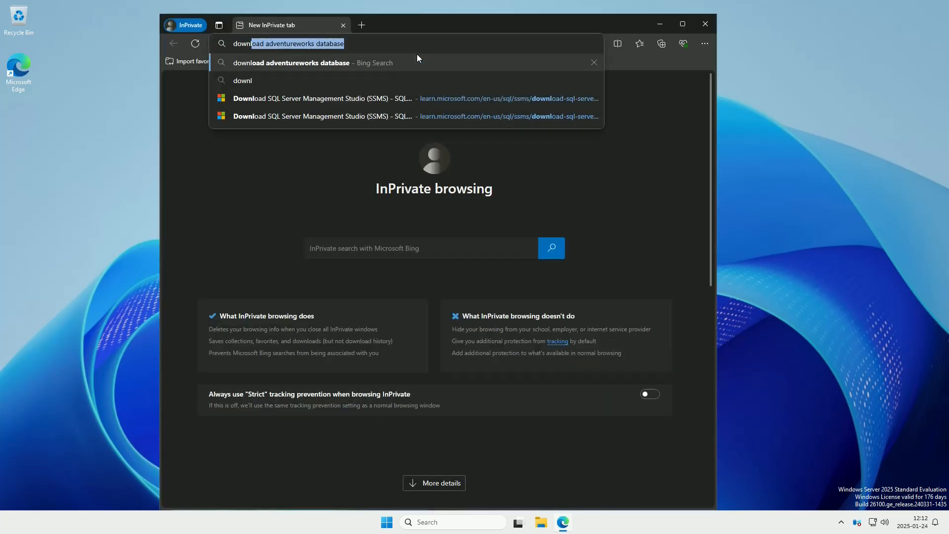
type("oad")
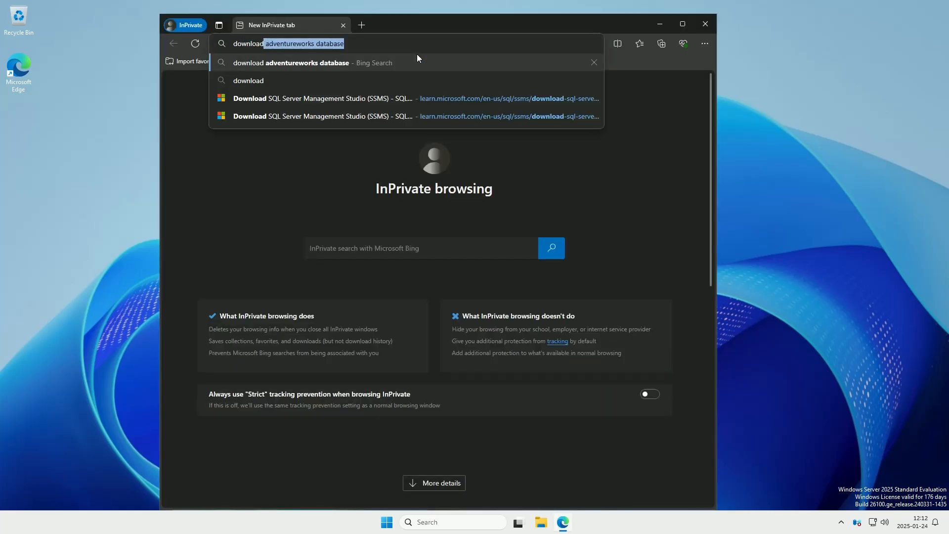
type(" sql server")
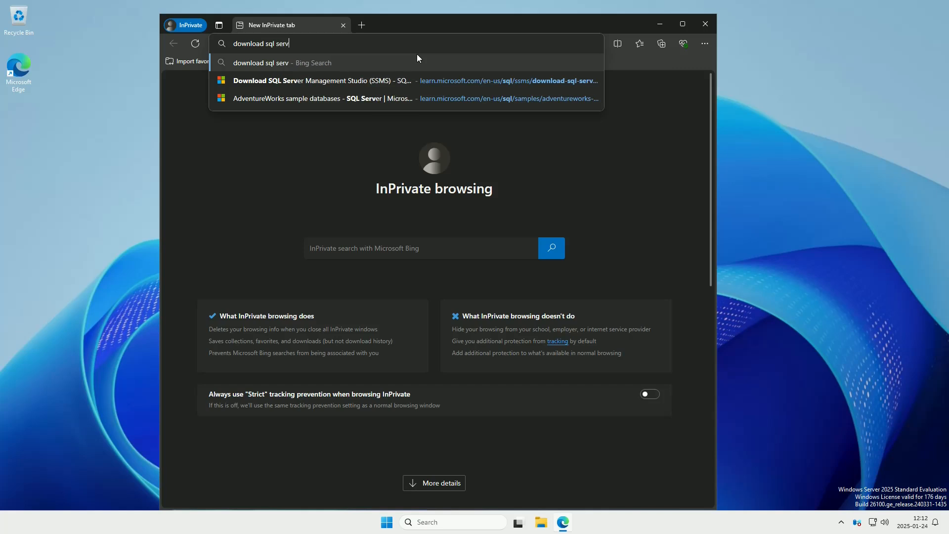
key("Return")
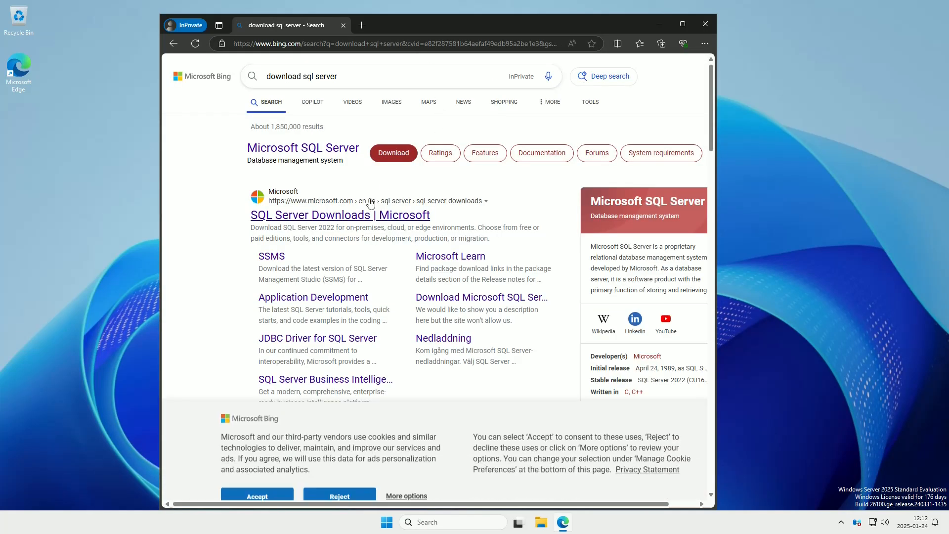
Download the SQL Server 2022 Developer edition installer from Microsoft's SQL Server Downloads page.
left_click(359, 218)
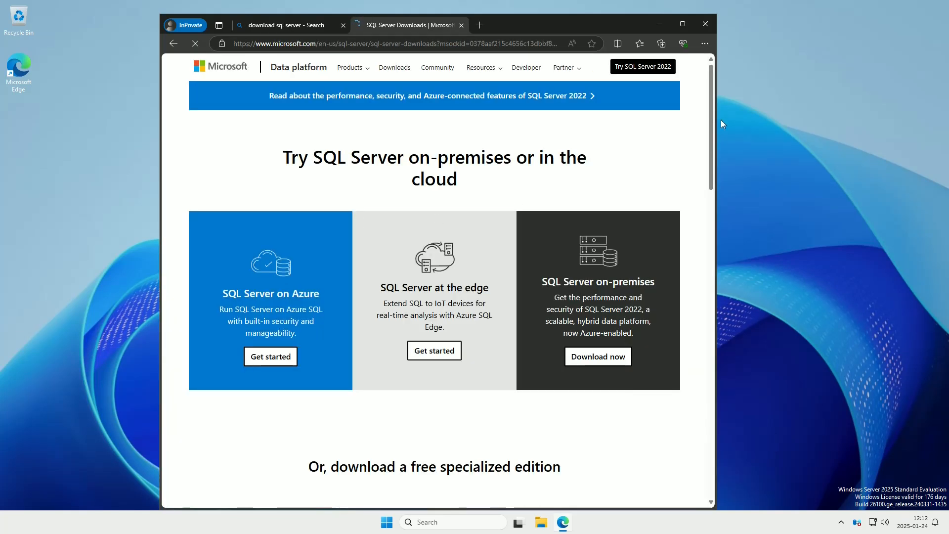
left_click_drag(713, 125, 713, 244)
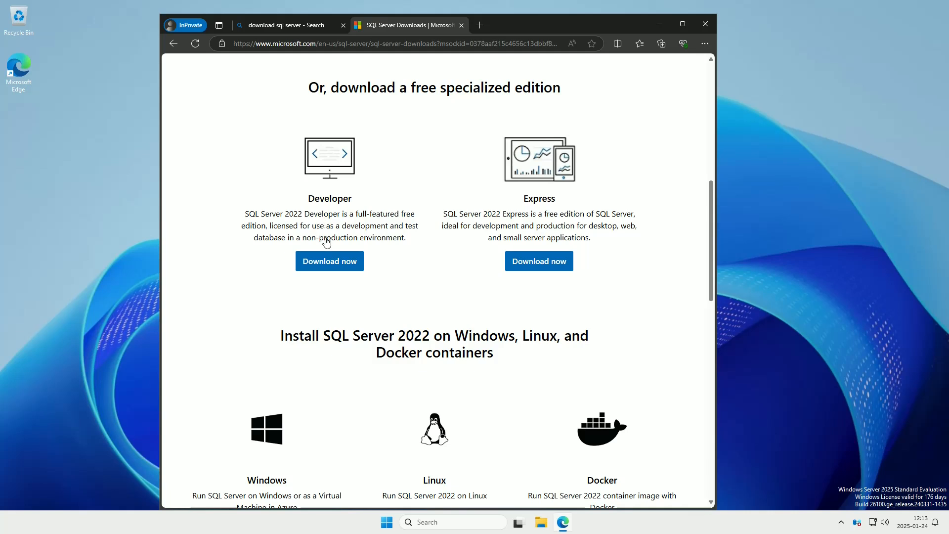
left_click(329, 263)
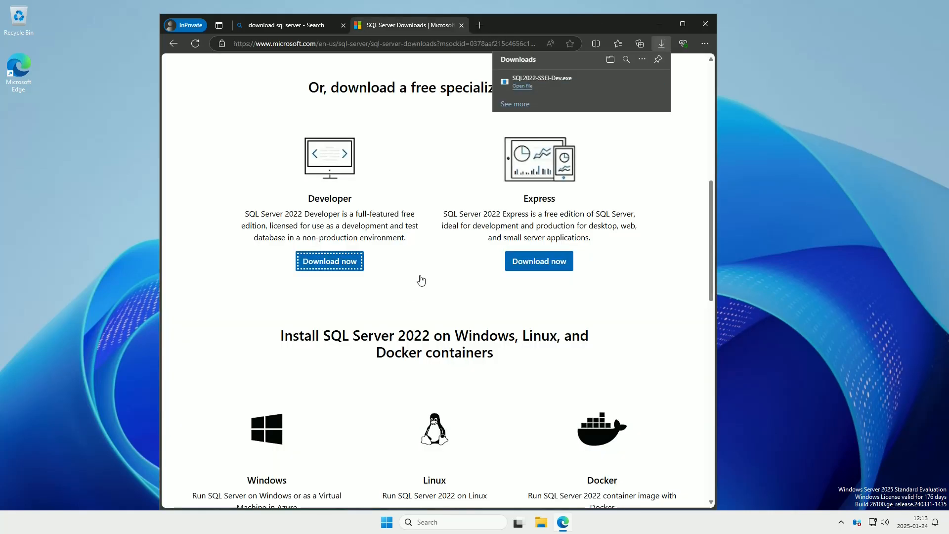
Run SQL2022-SSEI-Dev.exe and perform a Basic installation, accepting the license terms and keeping the default install location.
left_click(522, 89)
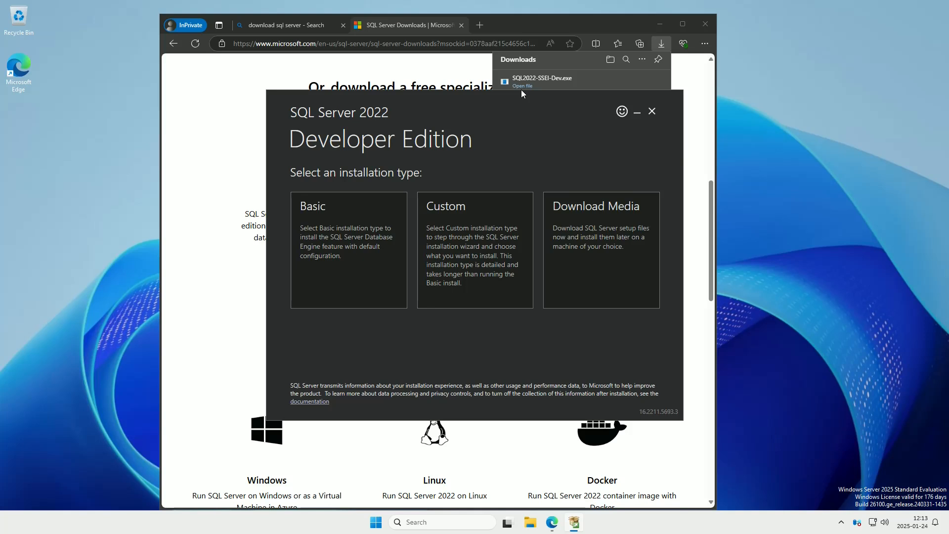
left_click(344, 284)
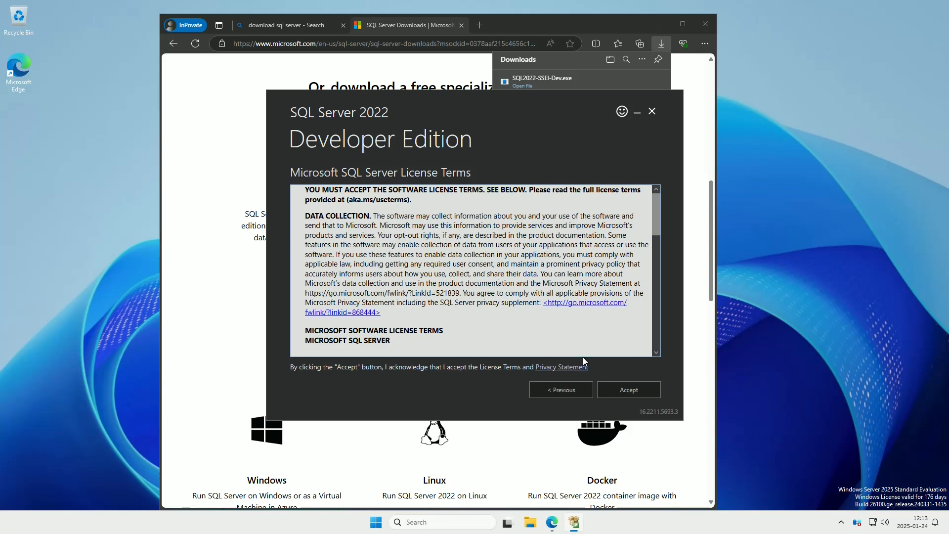
left_click(622, 387)
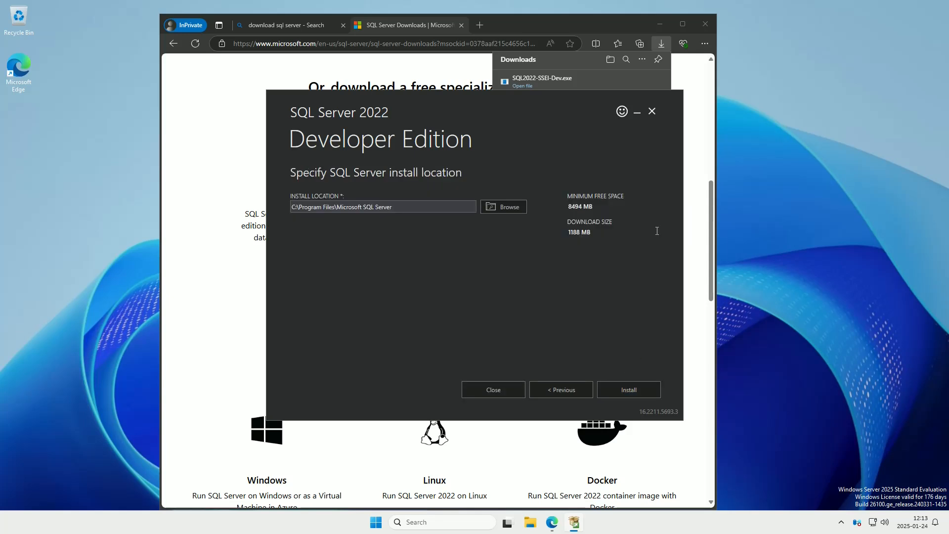
left_click(659, 23)
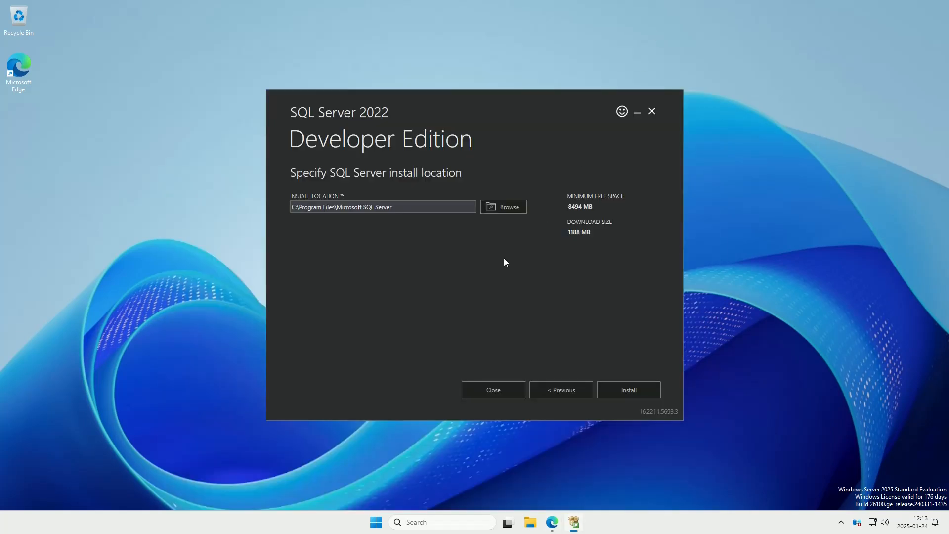
left_click(619, 389)
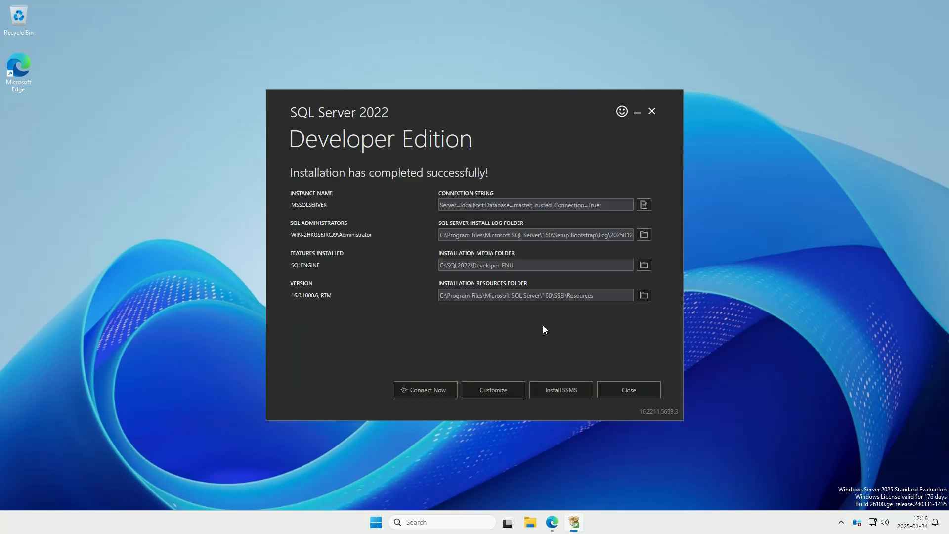
Download SQL Server Management Studio 20.2 through the installer's SSMS link and launch SSMS-Setup-ENU.exe.
left_click(558, 391)
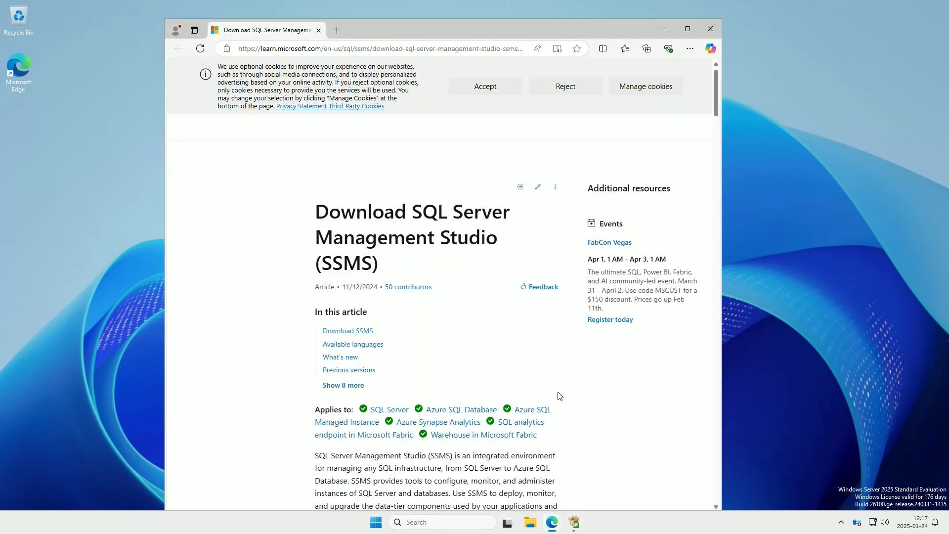
left_click(354, 337)
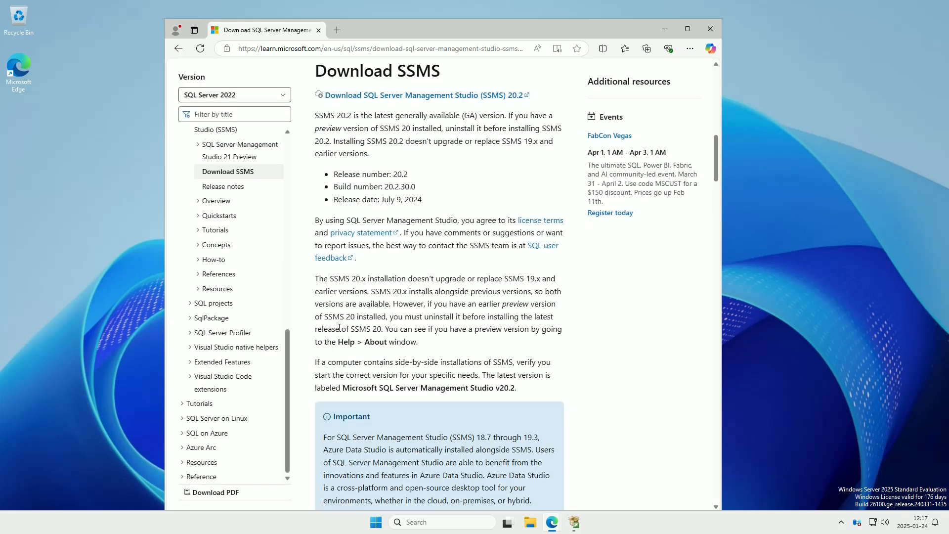
left_click(421, 99)
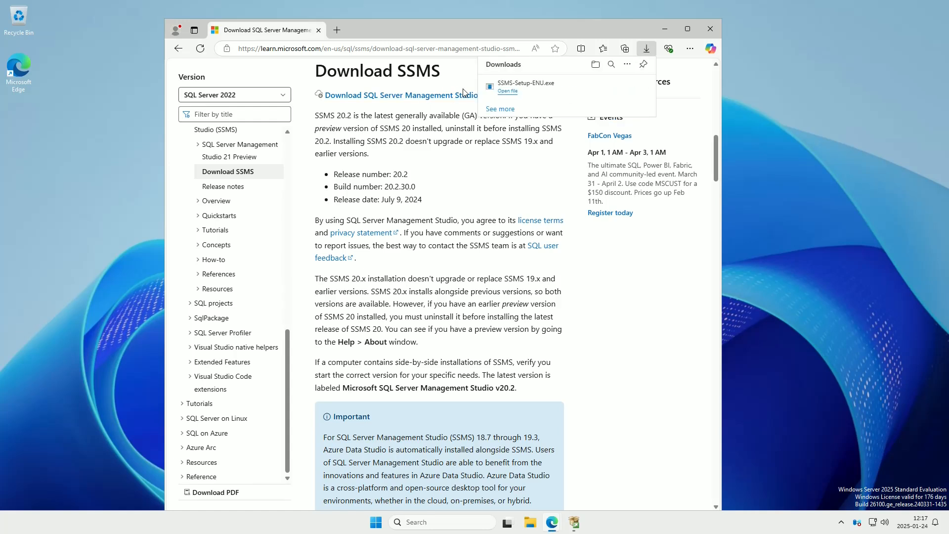
left_click(502, 92)
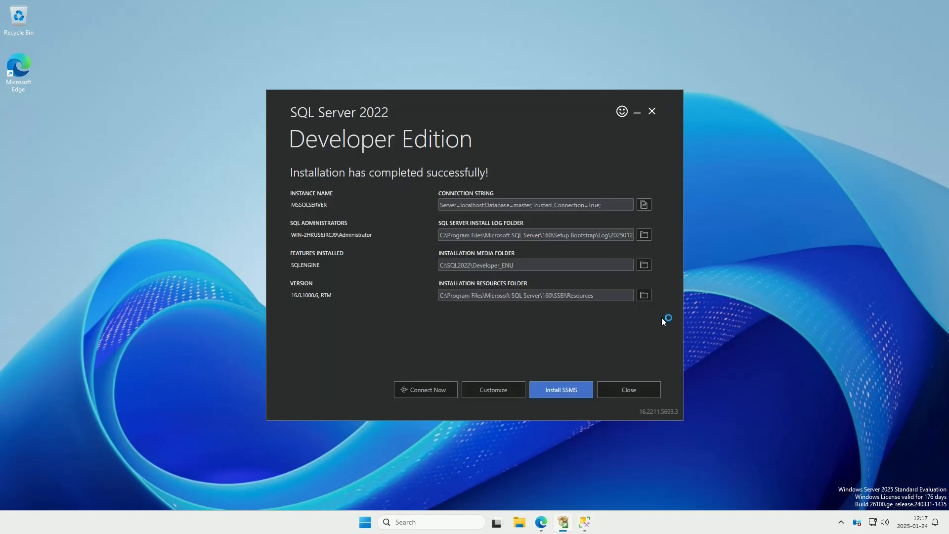
Exit the SQL Server installer and install SQL Server Management Studio 20.2 in its default location, closing the setup when finished.
left_click(634, 388)
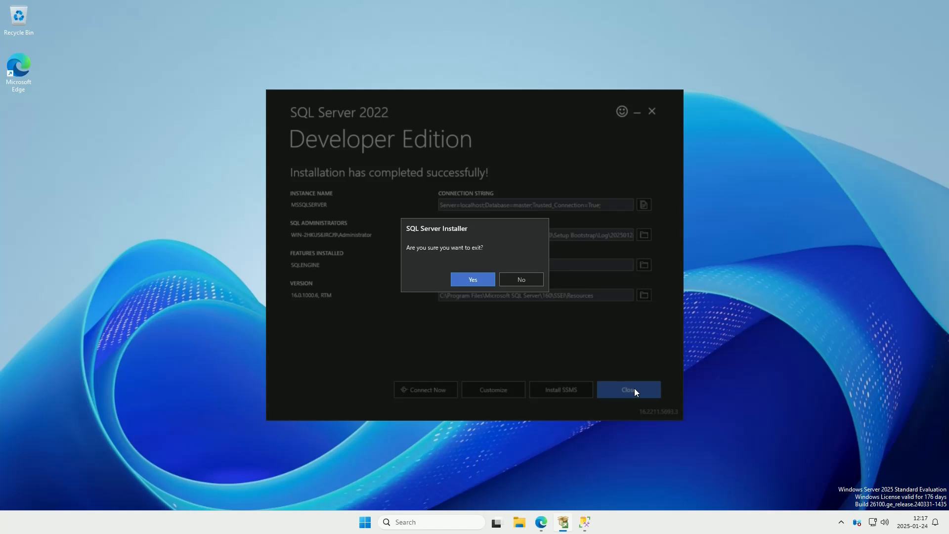
left_click(474, 281)
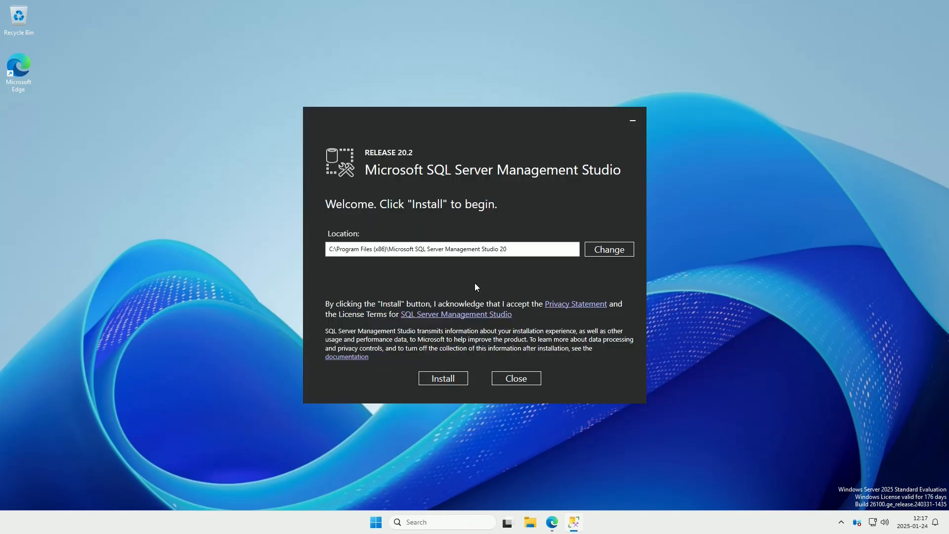
left_click(437, 378)
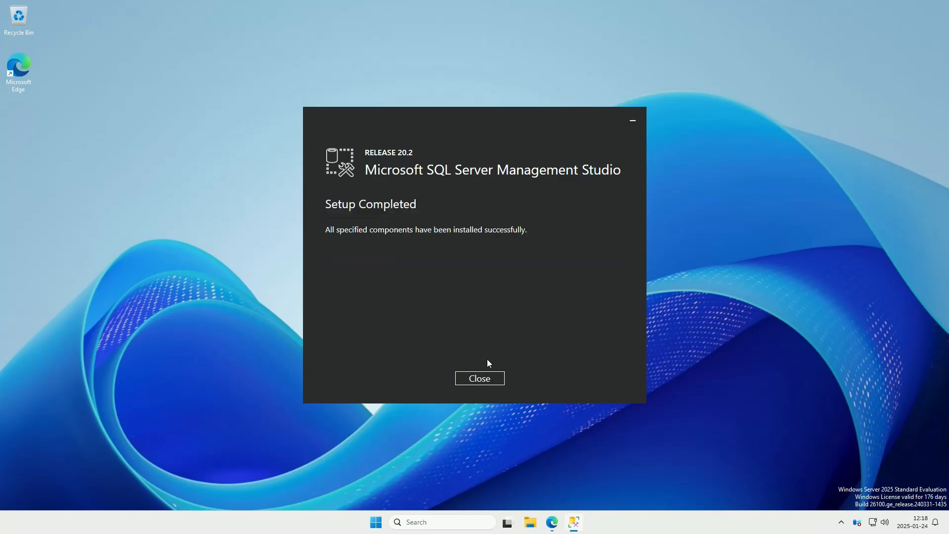
left_click(485, 379)
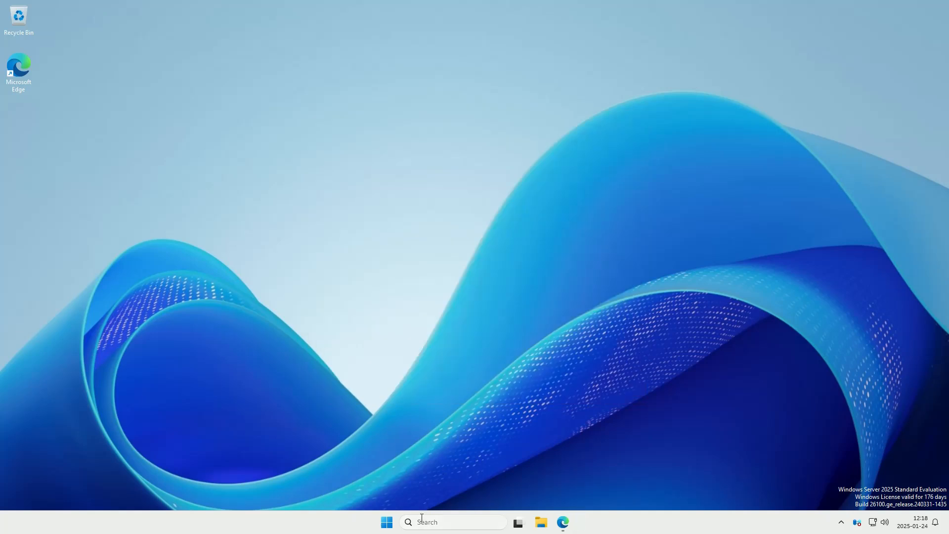
Check the status of the SQL Server (MSSQLSERVER) service in Windows Services, and close the Services window.
left_click(384, 525)
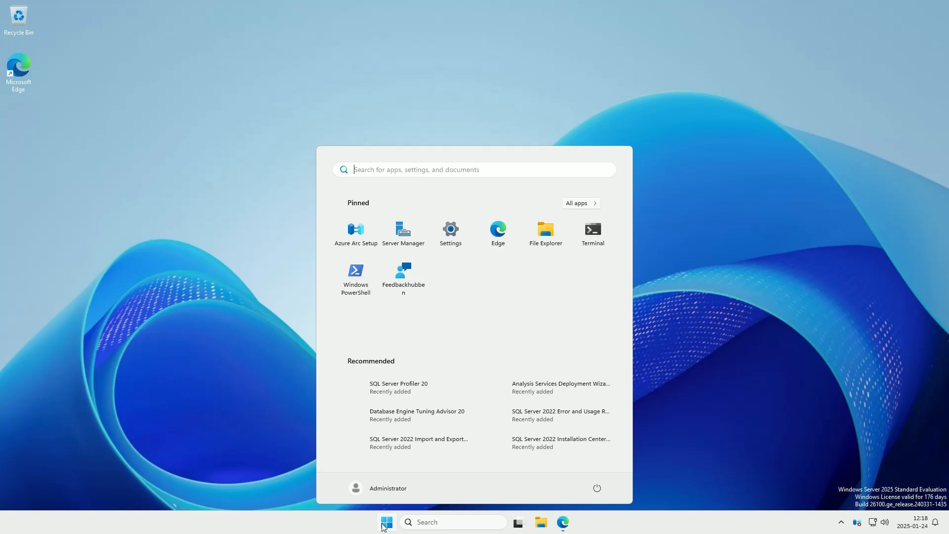
type("services")
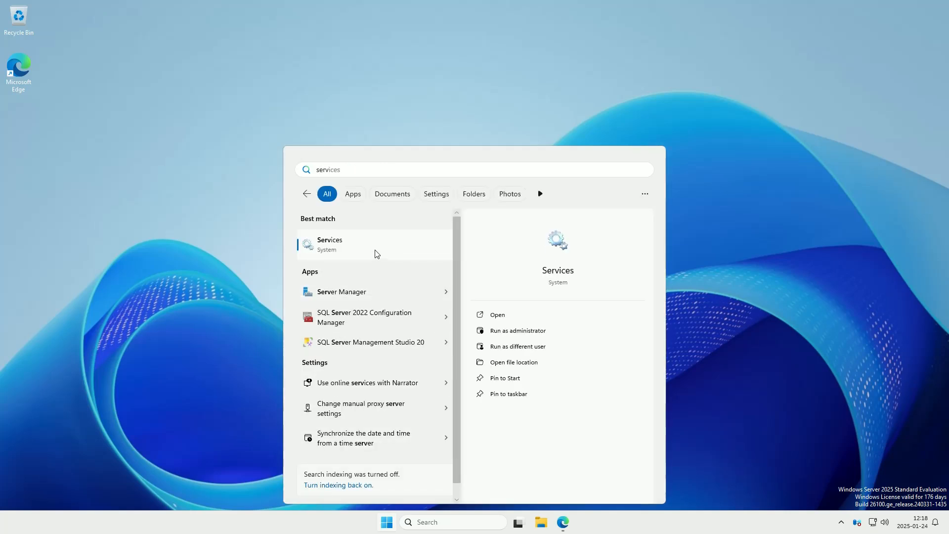
left_click(375, 251)
left_click(424, 330)
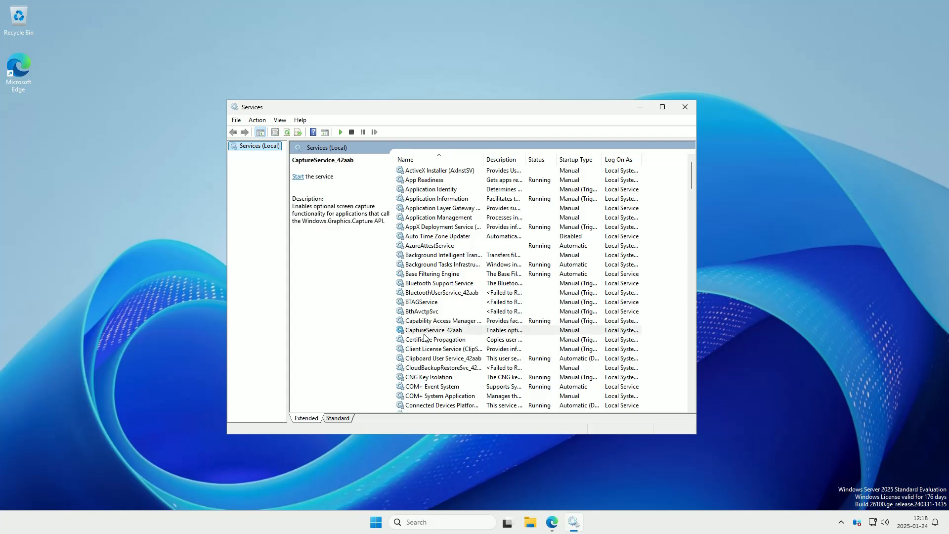
key("s")
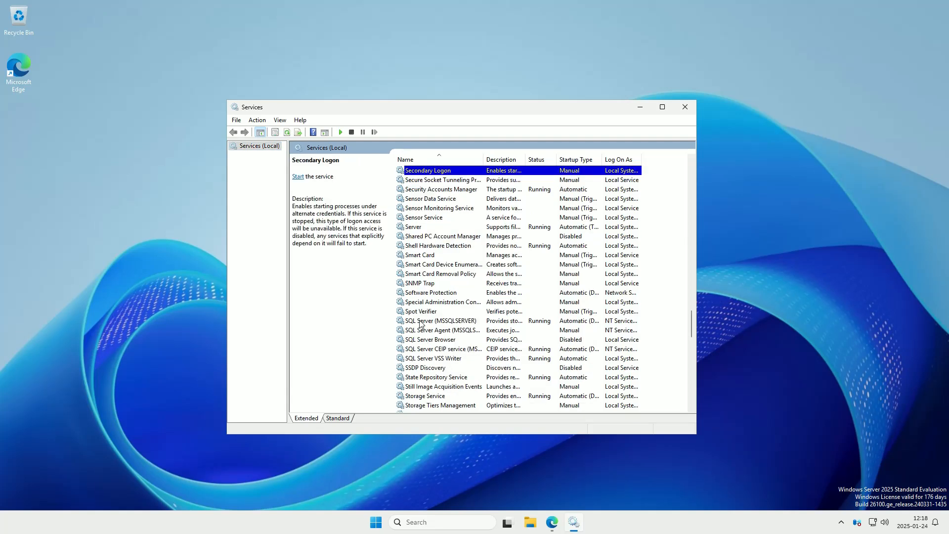
left_click(406, 322)
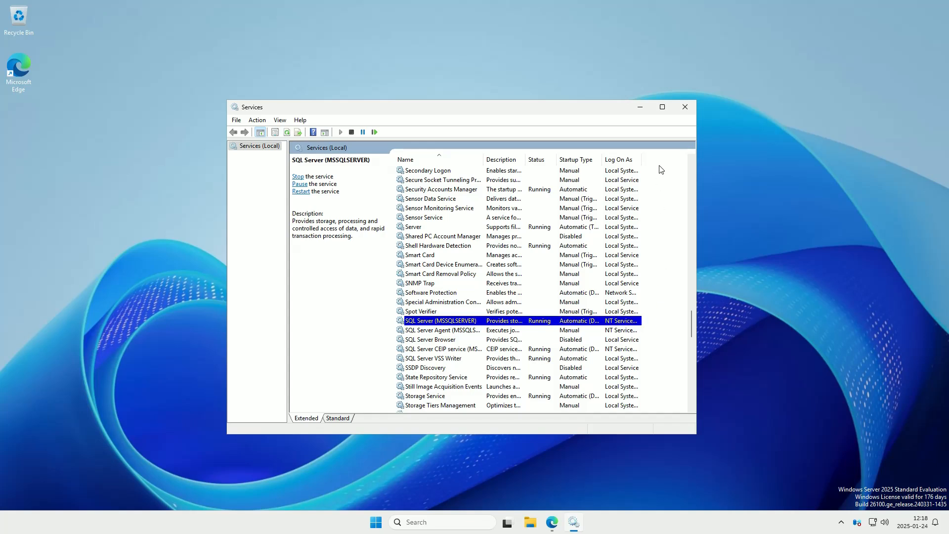
left_click(685, 109)
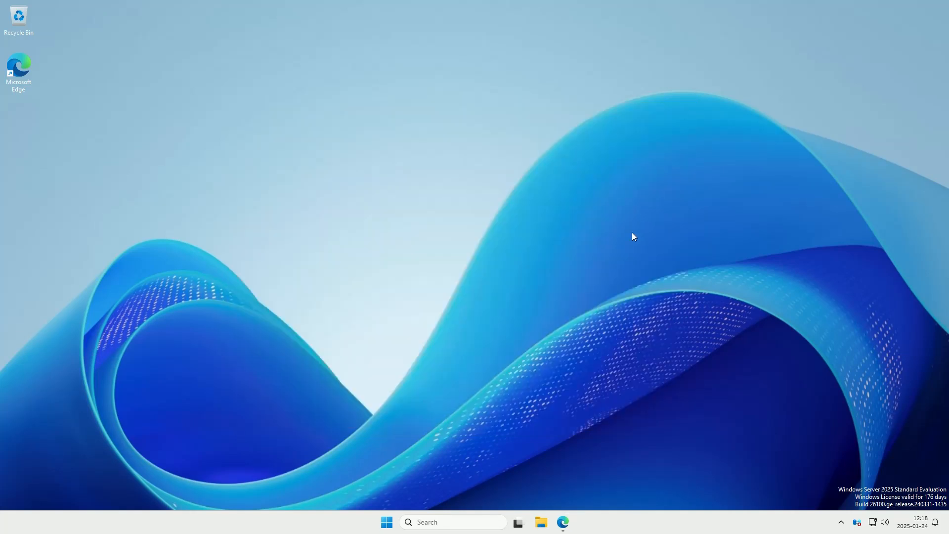
Find and launch SQL Server Management Studio by searching for "studio".
left_click(388, 523)
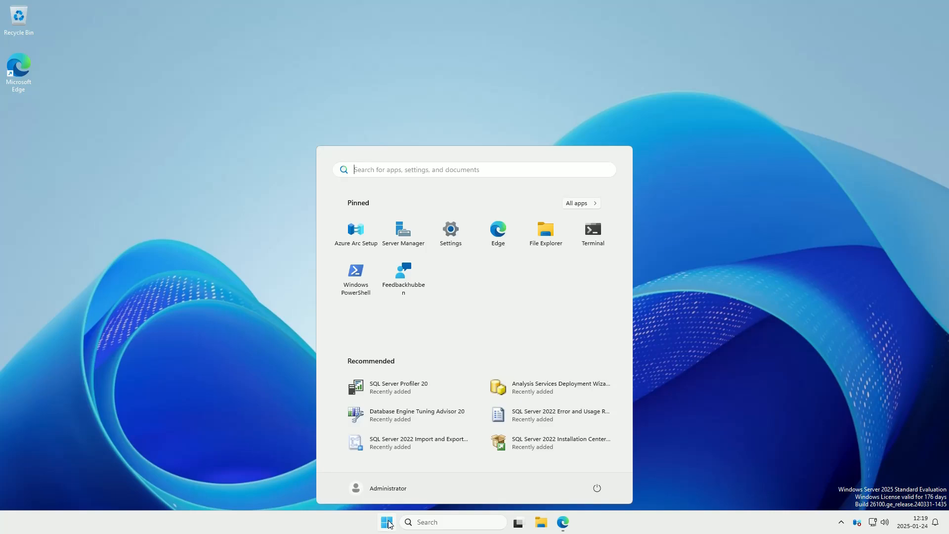
type("studio")
left_click(368, 243)
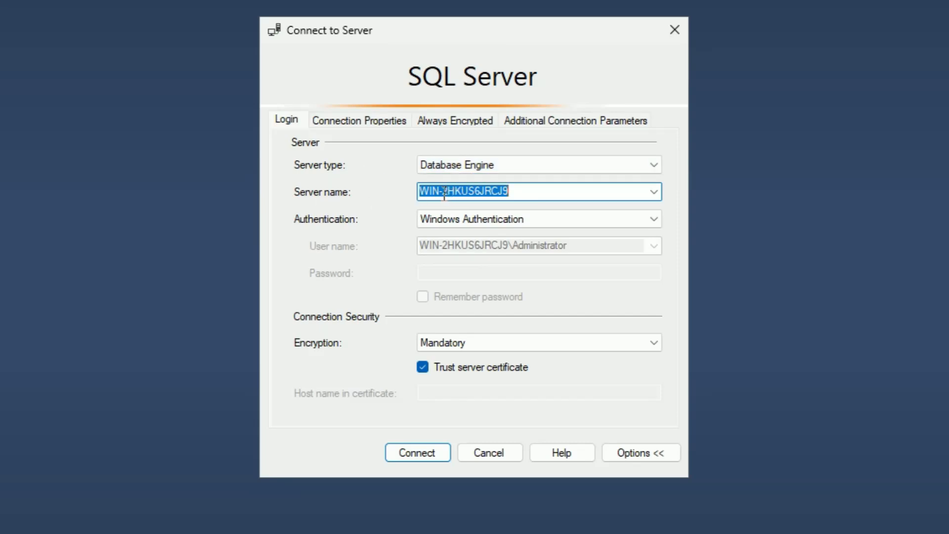
Connect to the local Database Engine with server name ".", Windows Authentication, Mandatory encryption and a trusted server certificate.
type(".")
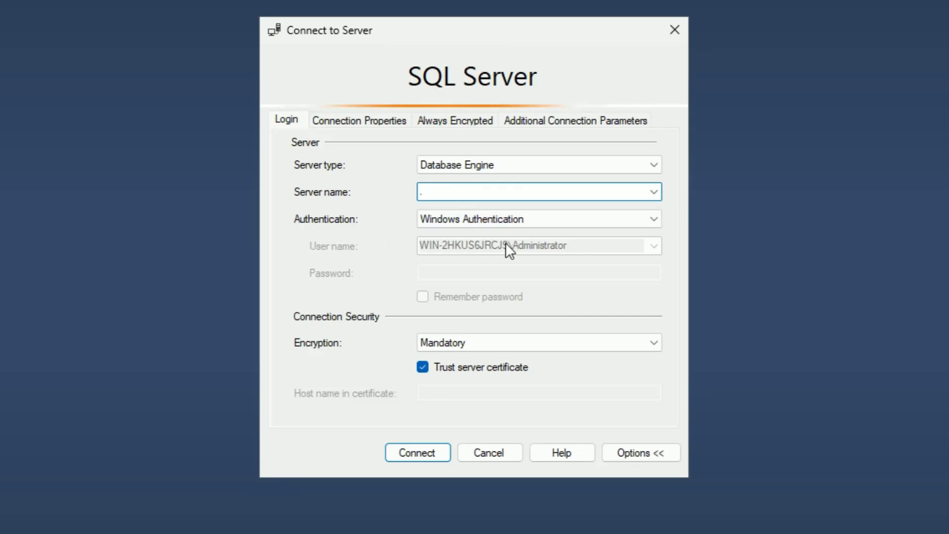
left_click(426, 370)
left_click(427, 369)
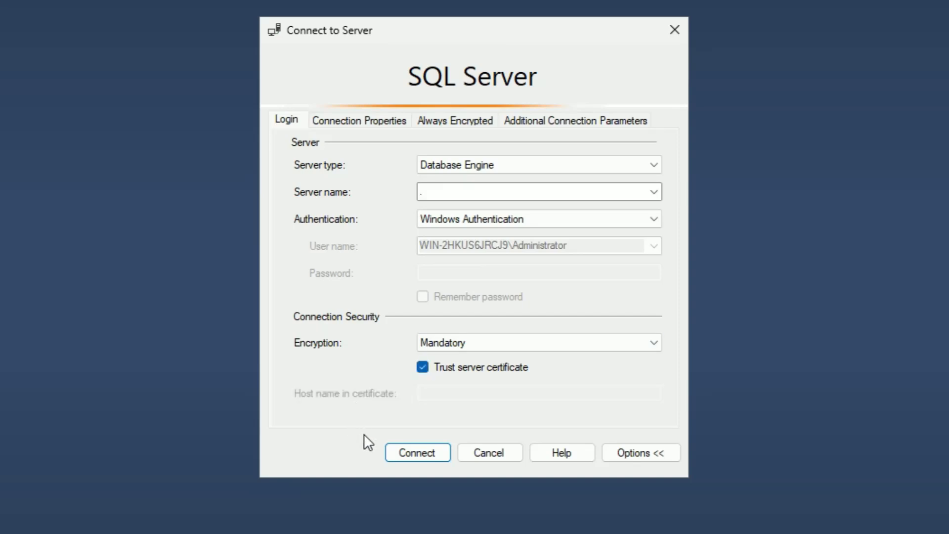
left_click(417, 452)
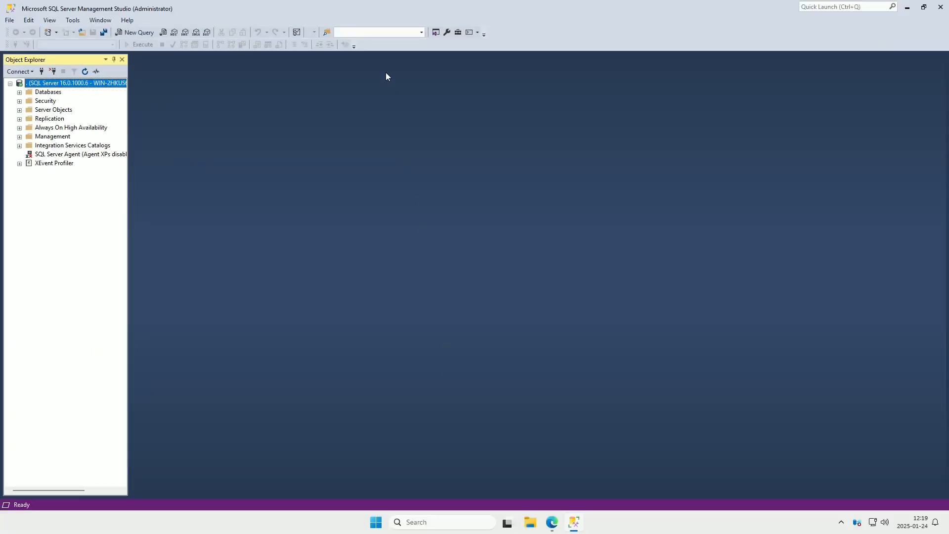
Restore the Management Studio window from full screen, shrink it and place it around the middle of the desktop.
double_click(402, 9)
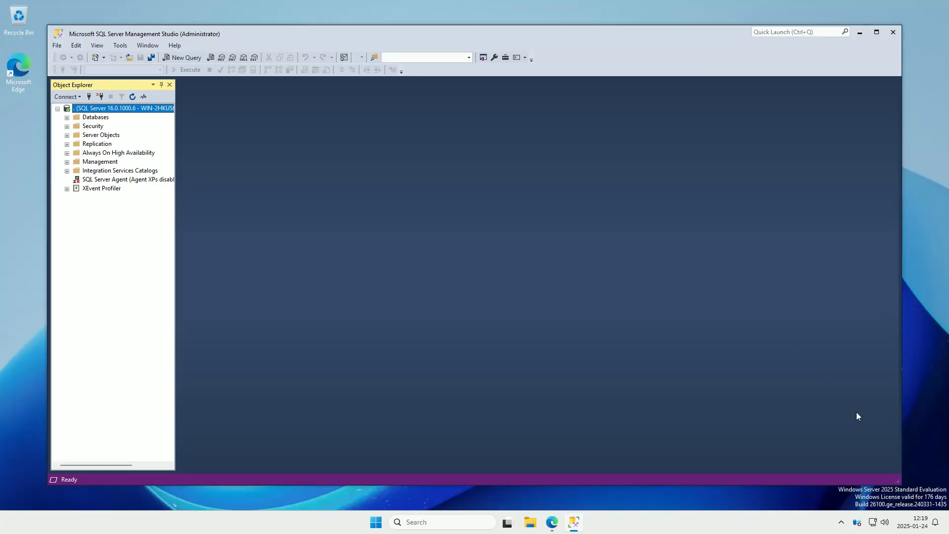
left_click_drag(901, 483, 565, 420)
left_click_drag(464, 89, 450, 85)
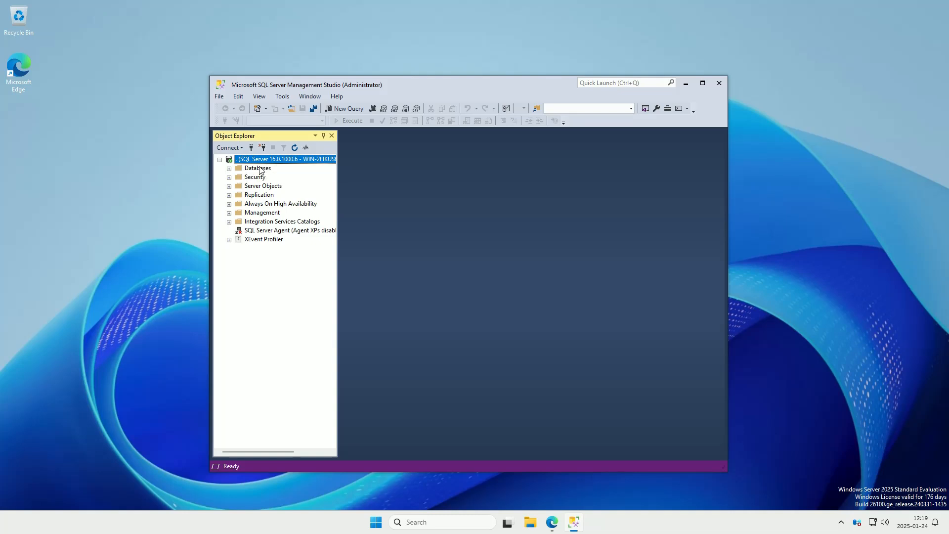
Expand the Databases folder of the local server in Object Explorer.
left_click(234, 168)
left_click(229, 168)
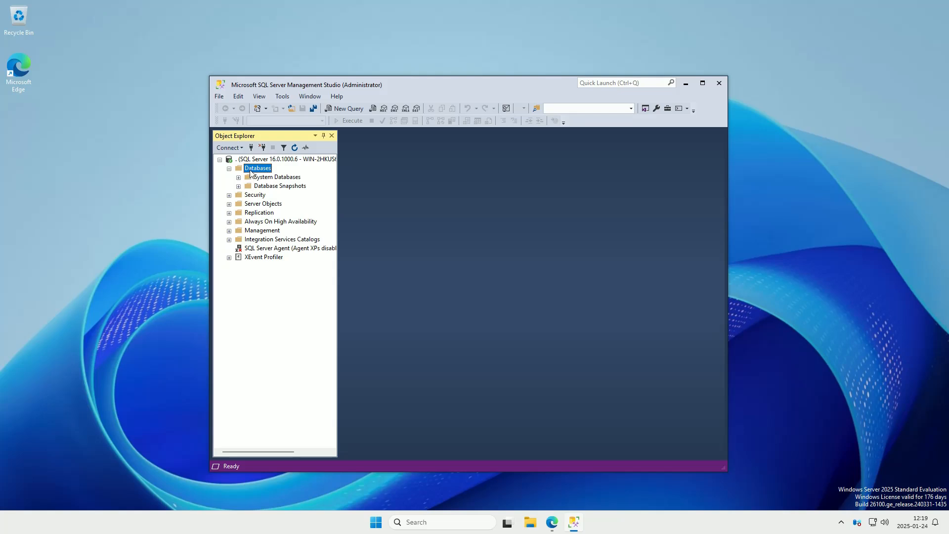
left_click(553, 493)
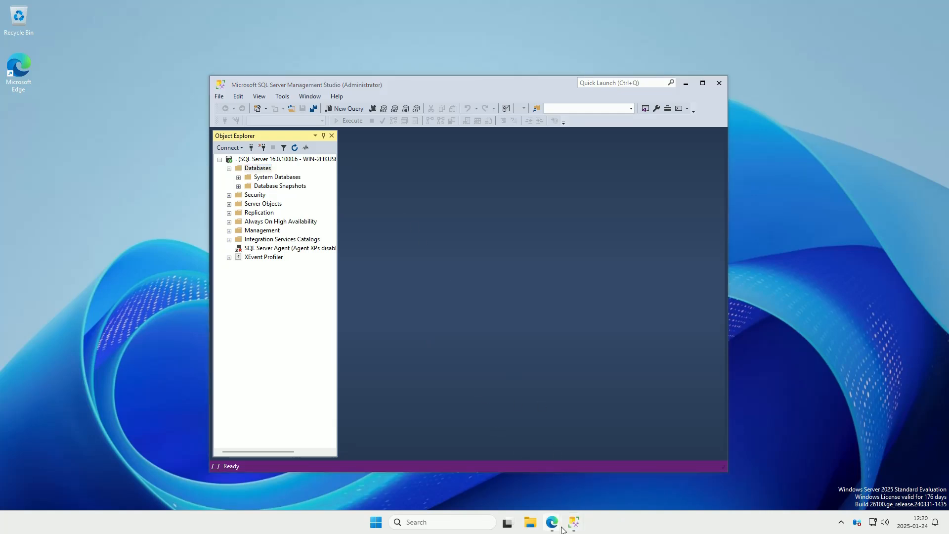
Switch to Edge, search for "download adventureworks database" and open the AdventureWorks sample databases article on Microsoft Learn.
mouse_move(557, 527)
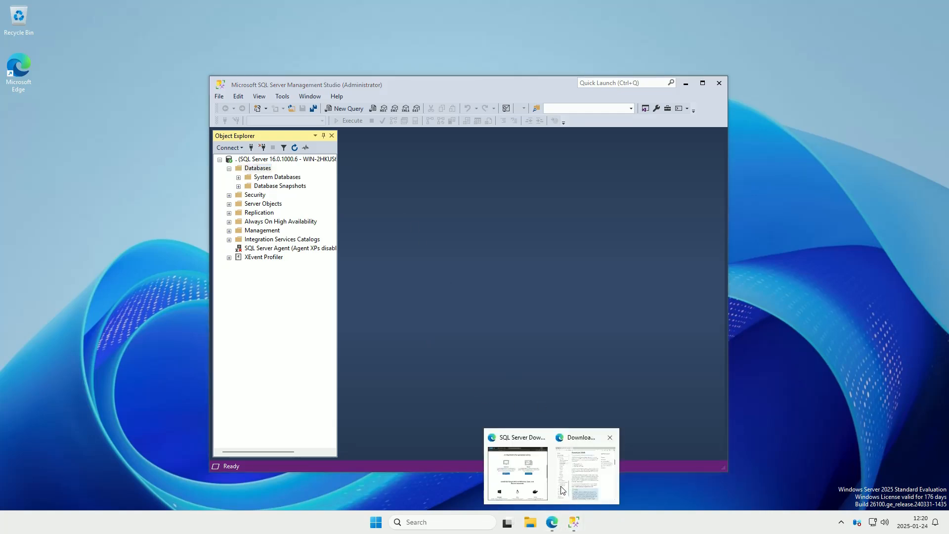
left_click(561, 489)
left_click(417, 52)
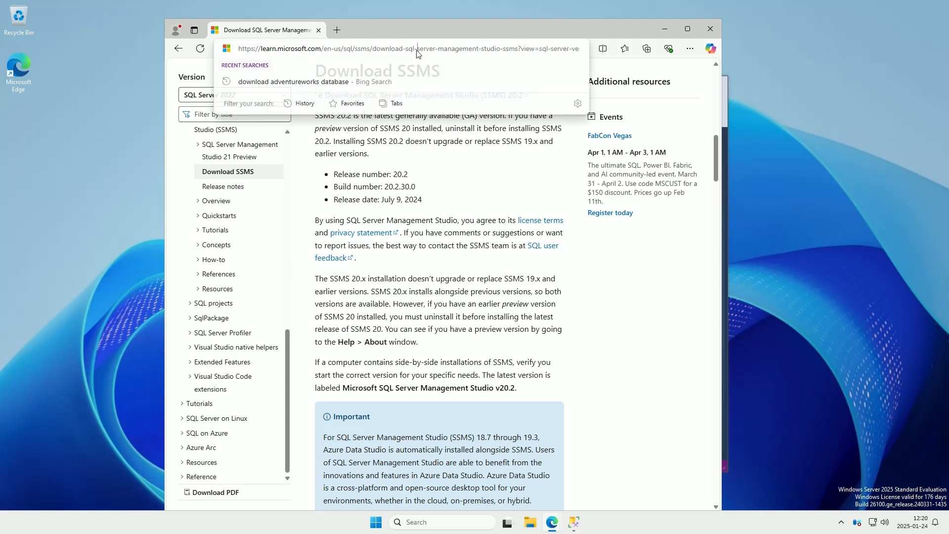
key("ctrl+a")
type("download")
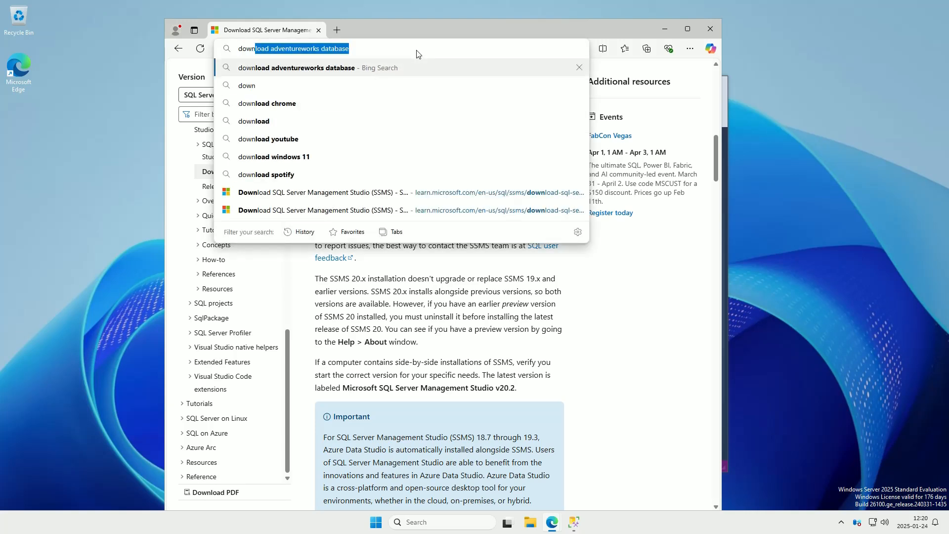
type(" adve")
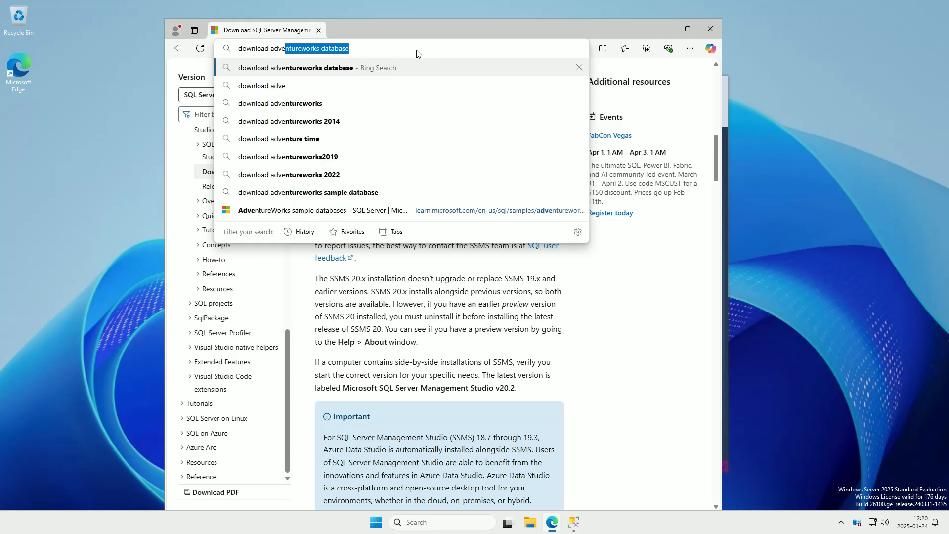
key("Return")
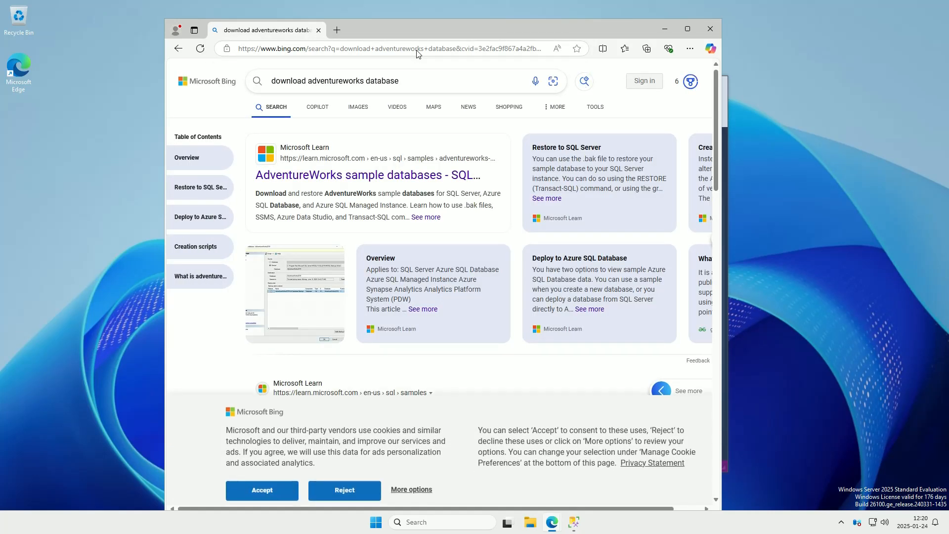
left_click(374, 175)
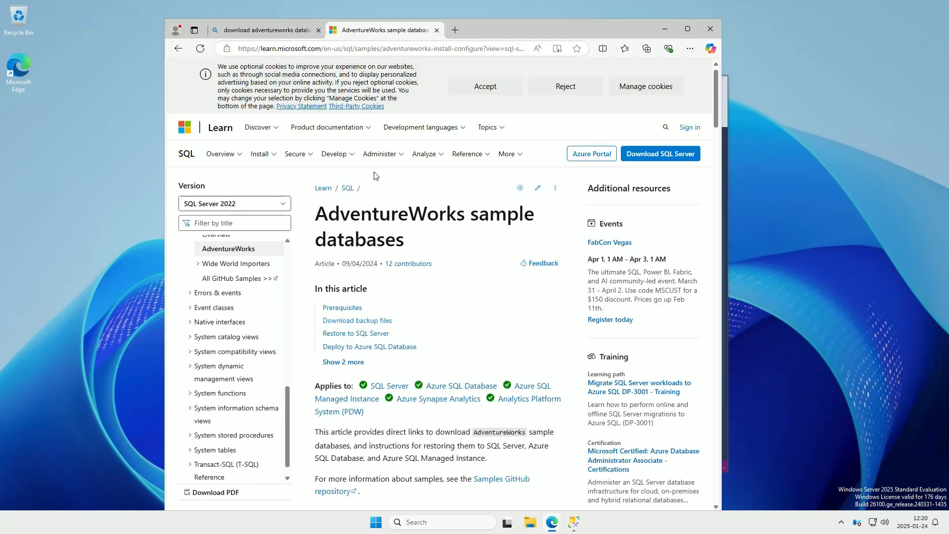
Download AdventureWorksLT2022.bak, the 2022 Lightweight backup, from the article's table of backup files.
left_click_drag(719, 113, 719, 207)
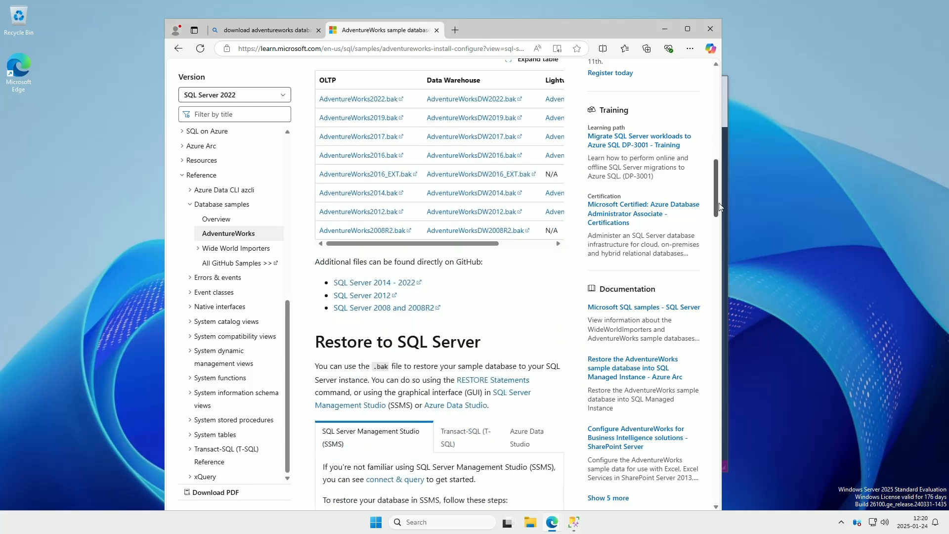
left_click_drag(410, 243, 538, 253)
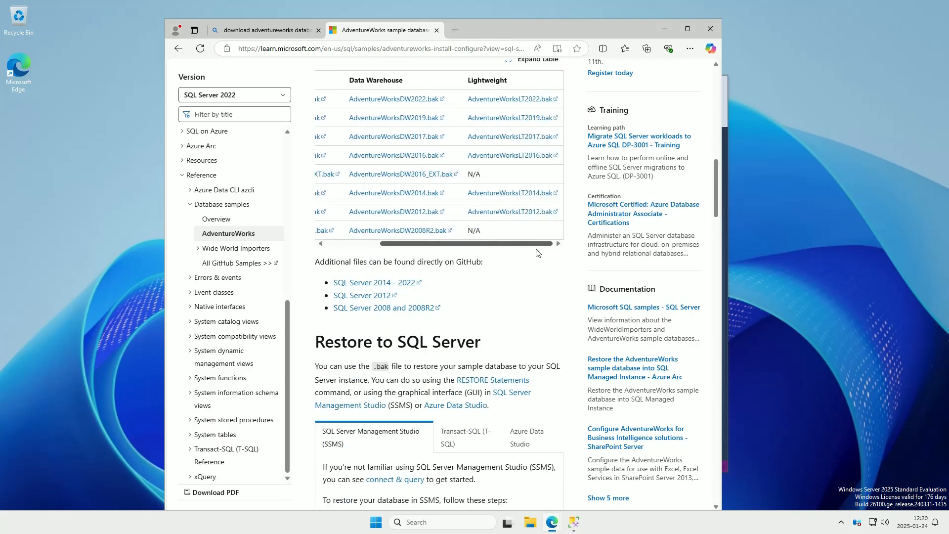
left_click(517, 100)
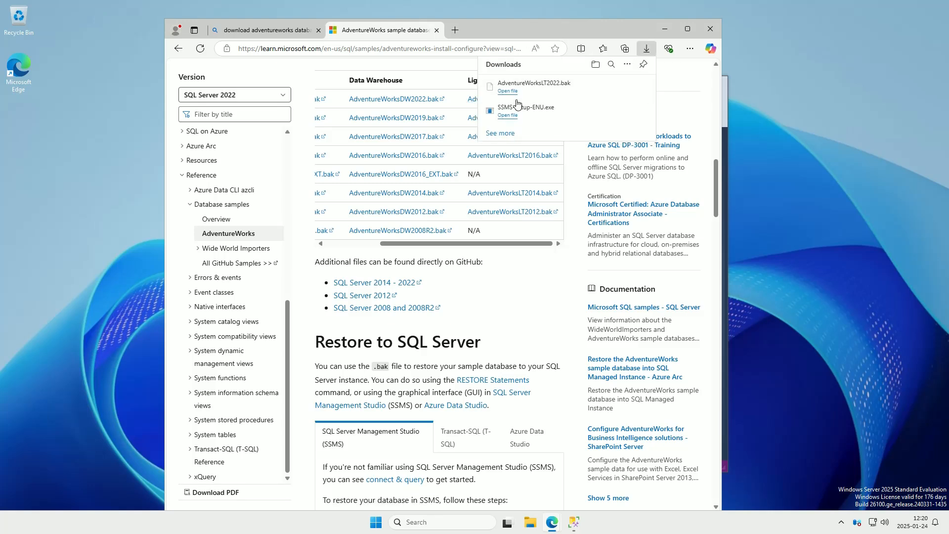
Open the Downloads folder from the browser's download list and cut AdventureWorksLT2022.bak there.
left_click(595, 65)
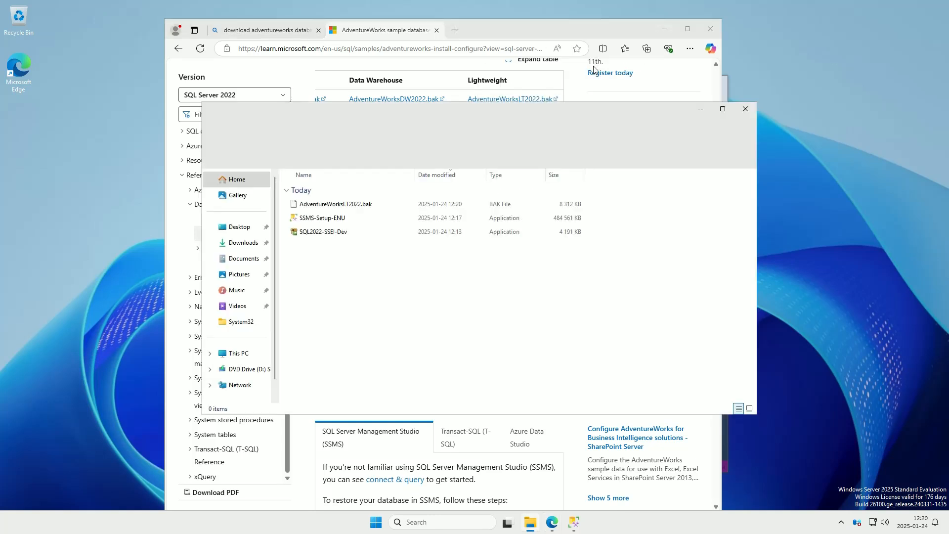
left_click(370, 207)
right_click(370, 208)
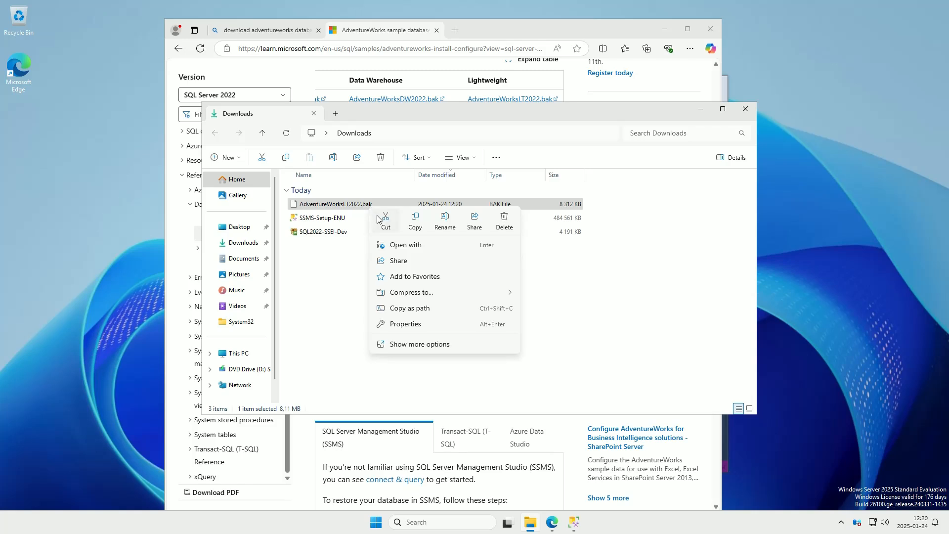
left_click(380, 218)
Look for AdventureWorksLT2022.bak in C:\Temp, close File Explorer and minimize the browser.
left_click(238, 353)
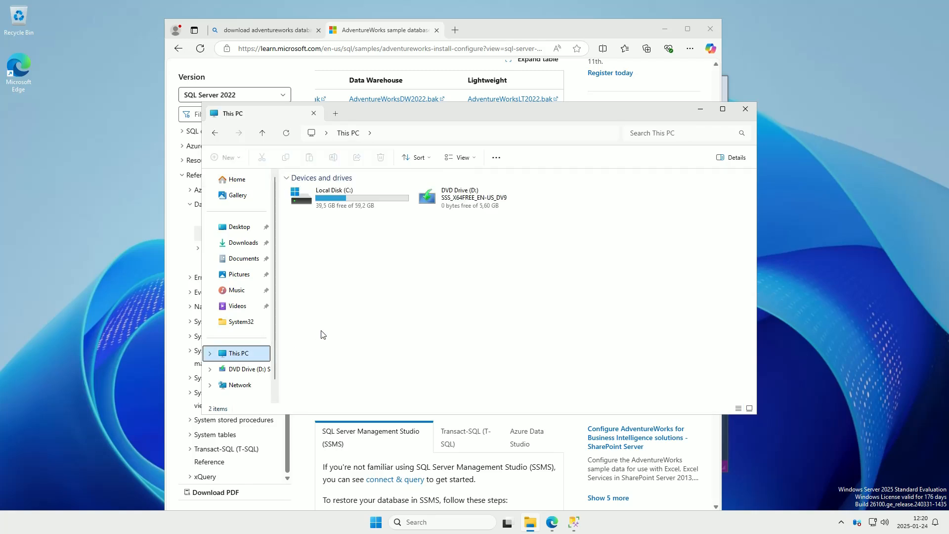
double_click(355, 205)
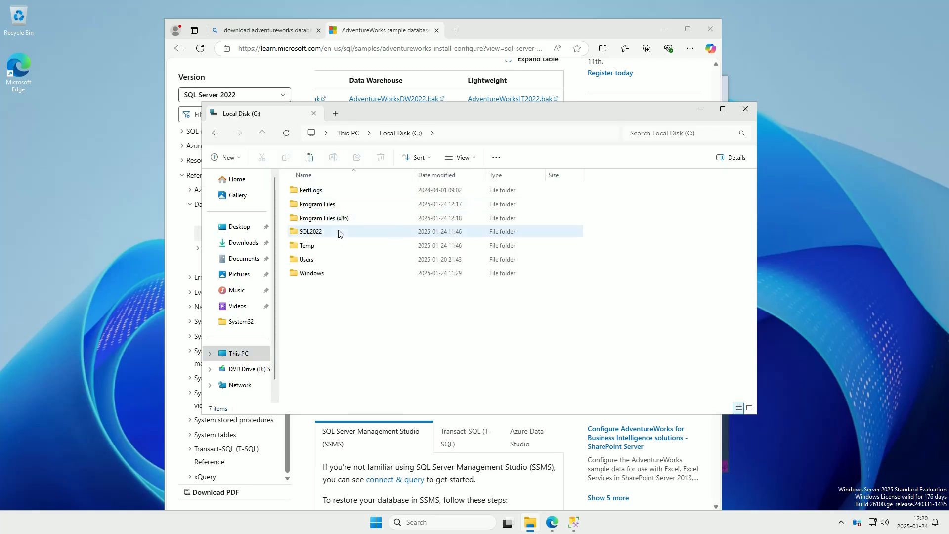
double_click(330, 248)
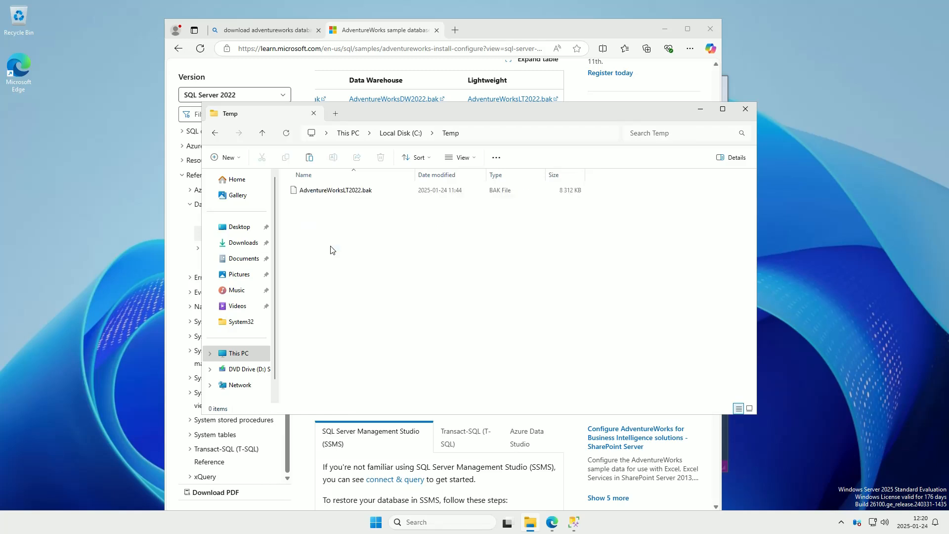
left_click(348, 194)
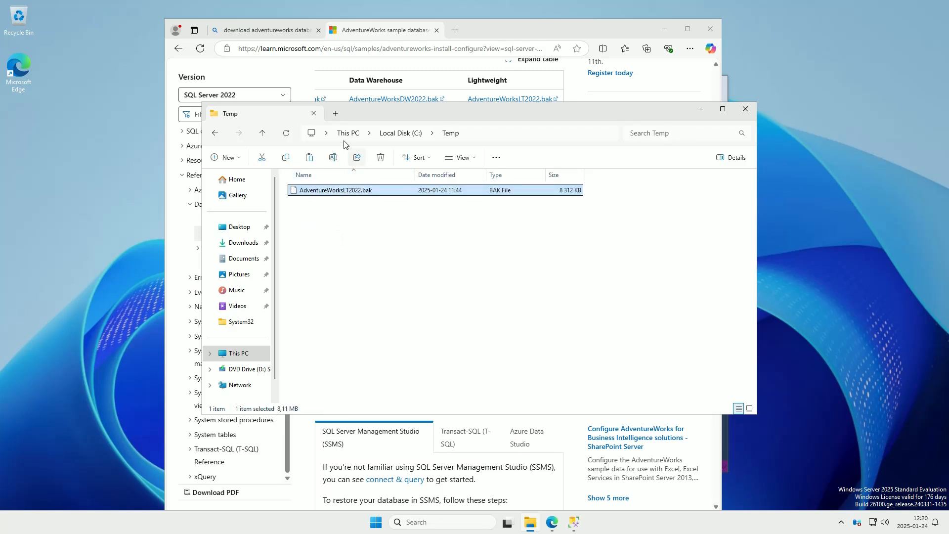
left_click(315, 115)
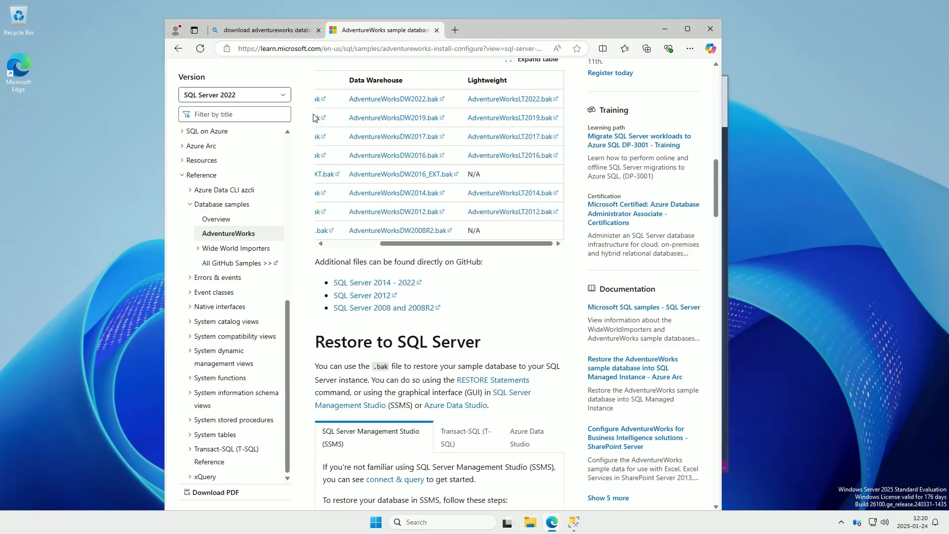
left_click(665, 29)
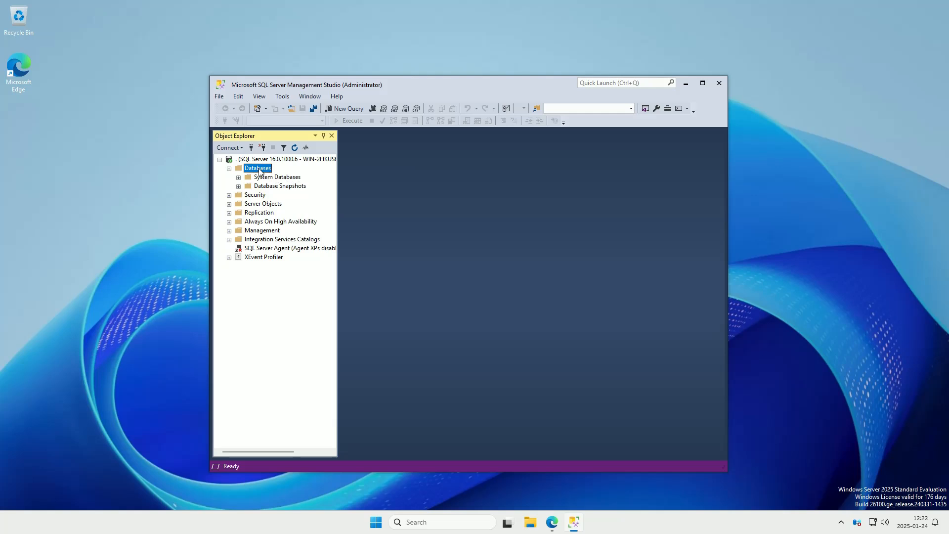
Start restoring a database from the Databases folder in Management Studio, with Device as the source.
right_click(260, 171)
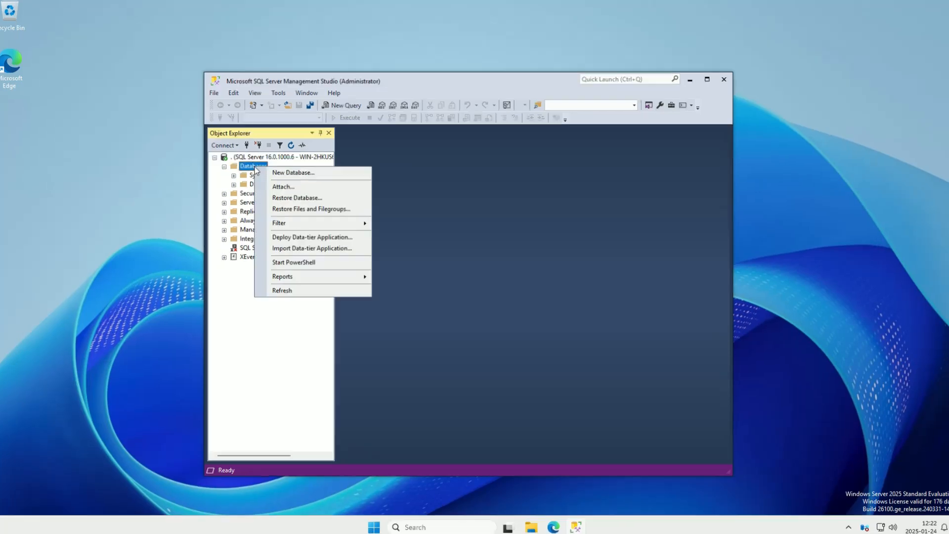
left_click(169, 169)
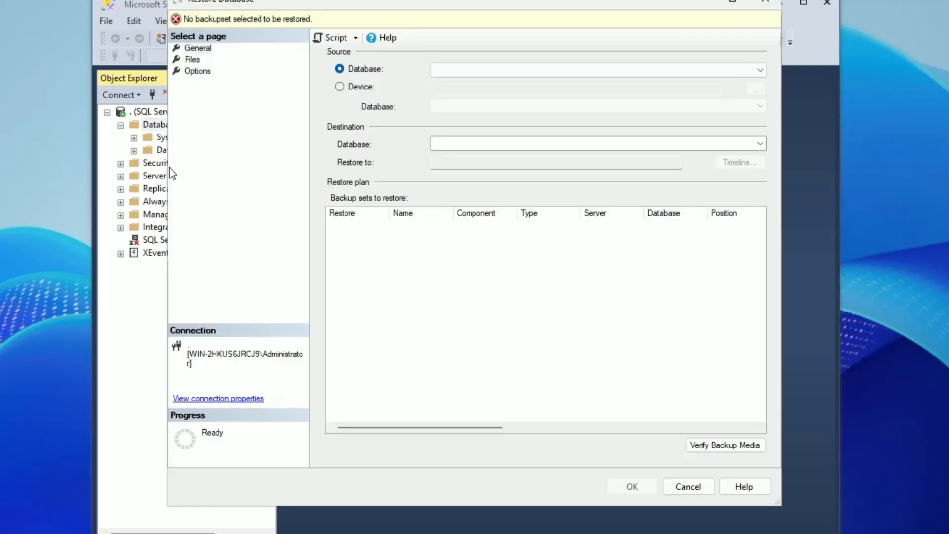
left_click(341, 88)
Add the file C:\Temp\AdventureWorksLT2022.bak as backup media for the restore.
left_click(755, 90)
left_click(602, 212)
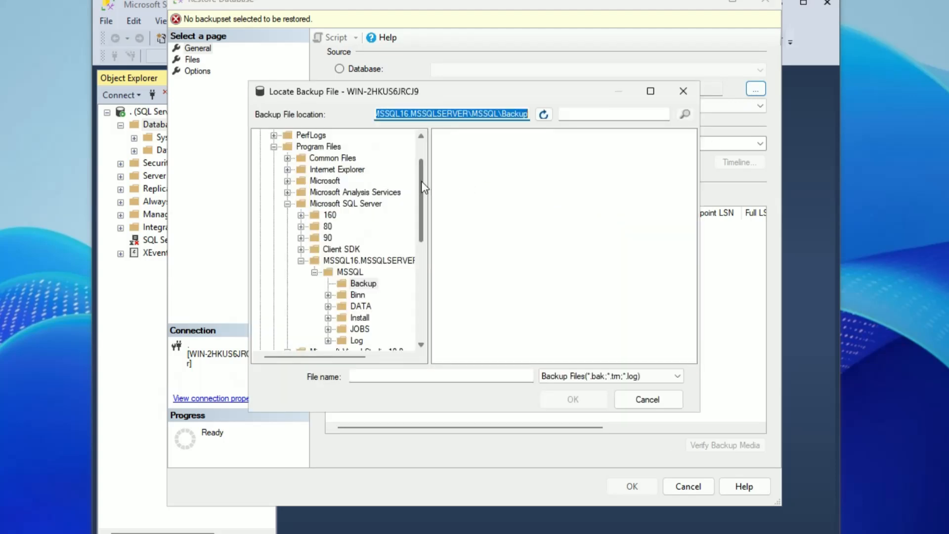
left_click_drag(421, 181, 424, 147)
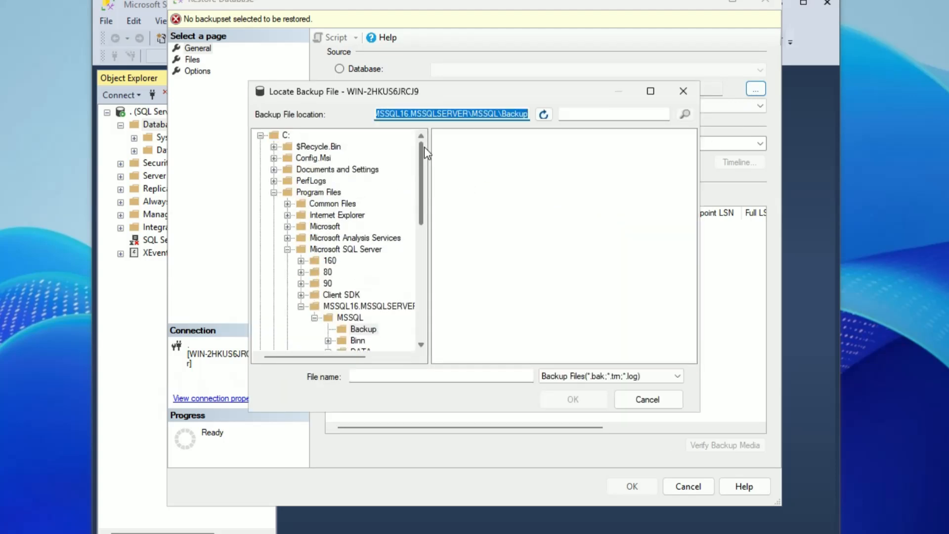
left_click(274, 192)
left_click(305, 260)
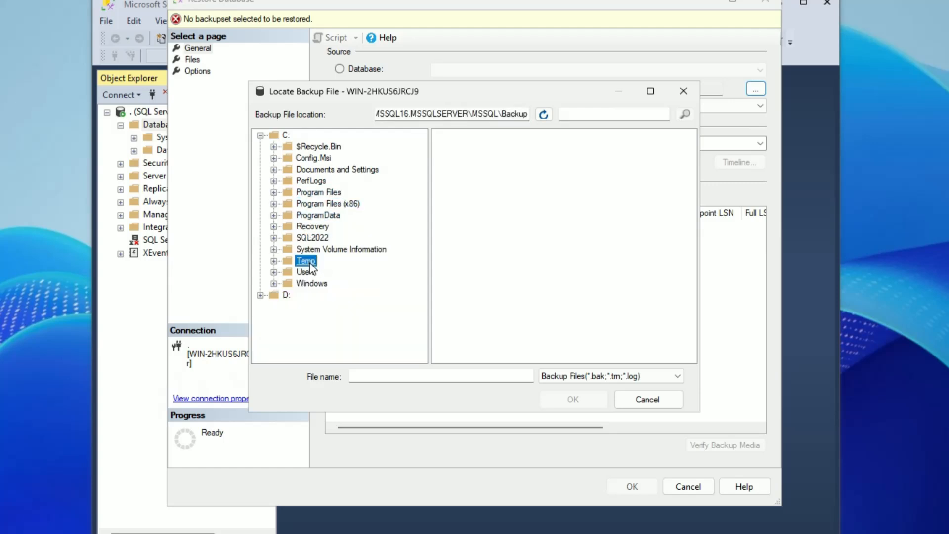
double_click(499, 140)
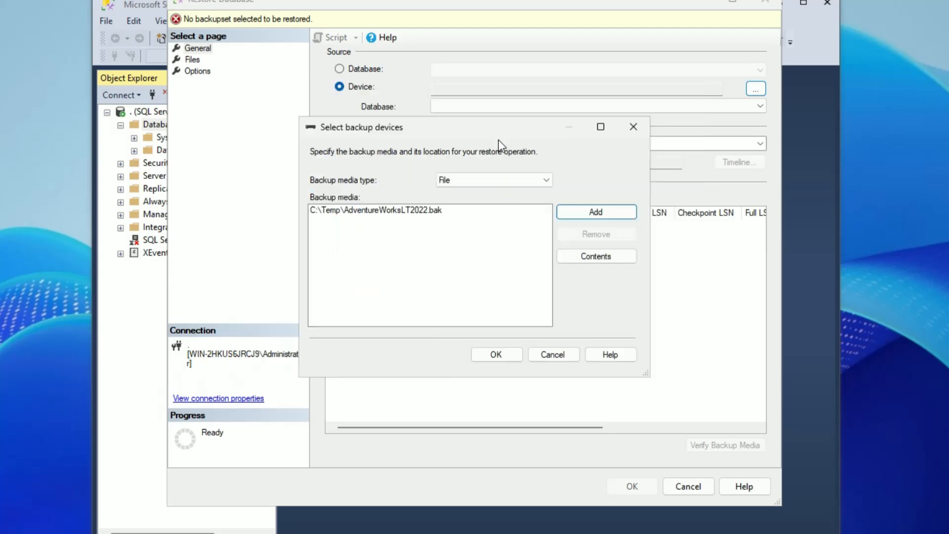
Accept the backup media and restore it to the destination database AdventureWorksLT2022.
left_click(491, 352)
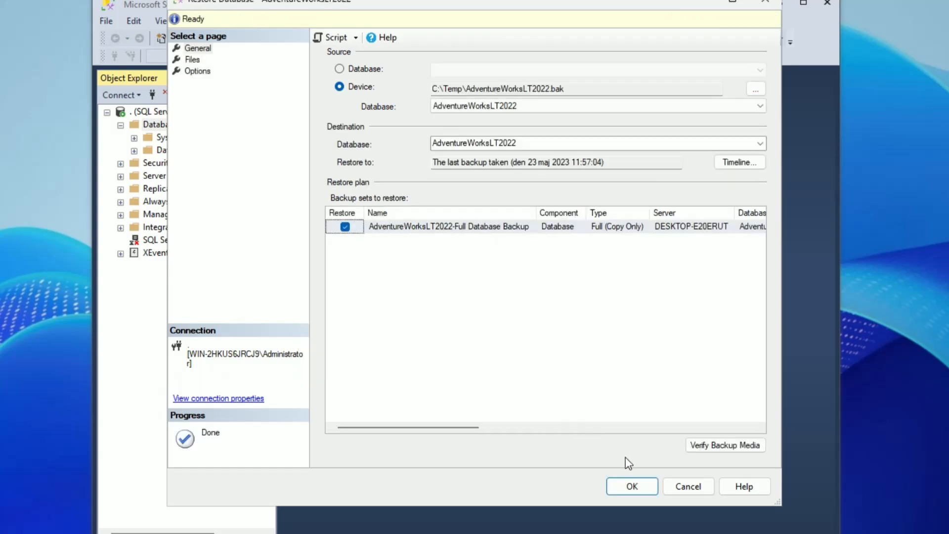
left_click(633, 487)
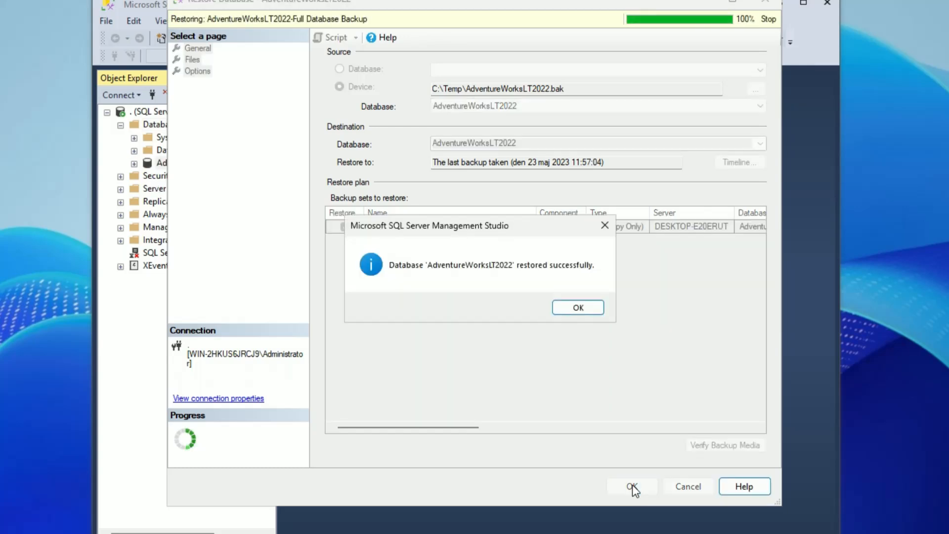
left_click(580, 312)
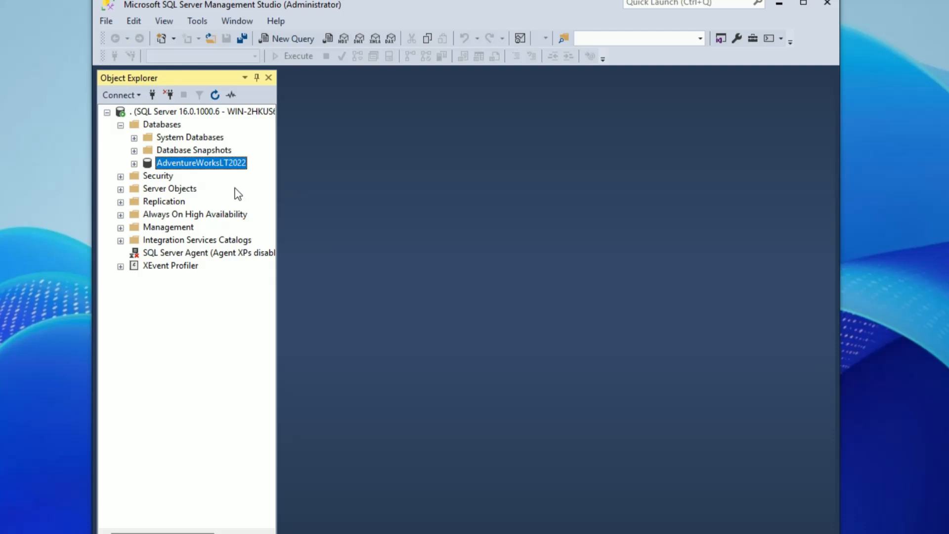
Expand the tables of AdventureWorksLT2022 and query the top 1000 rows of SalesLT.Customer.
left_click(134, 164)
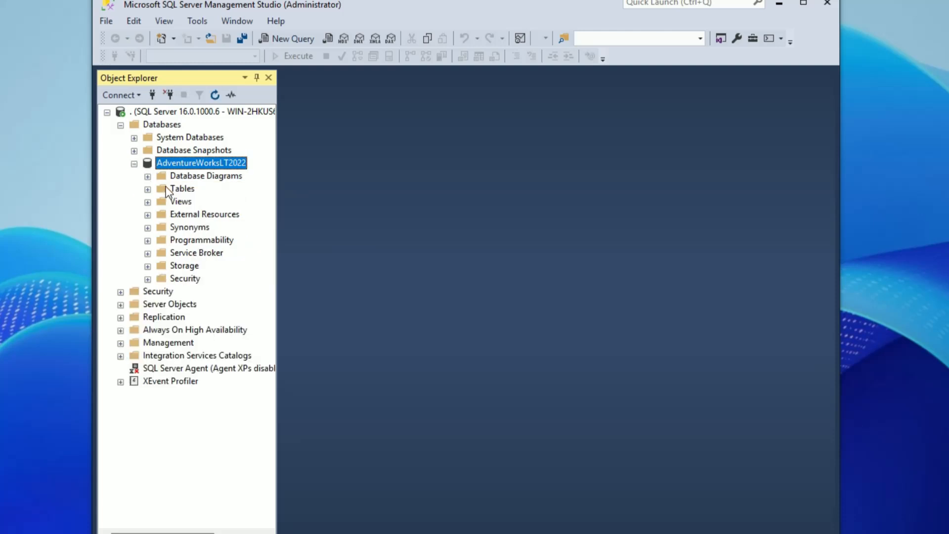
left_click(148, 190)
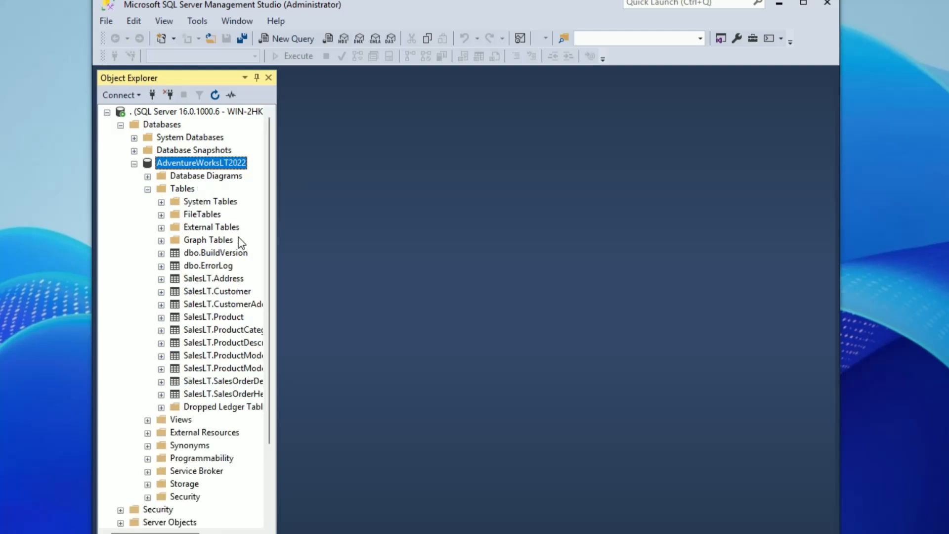
left_click(227, 291)
right_click(226, 292)
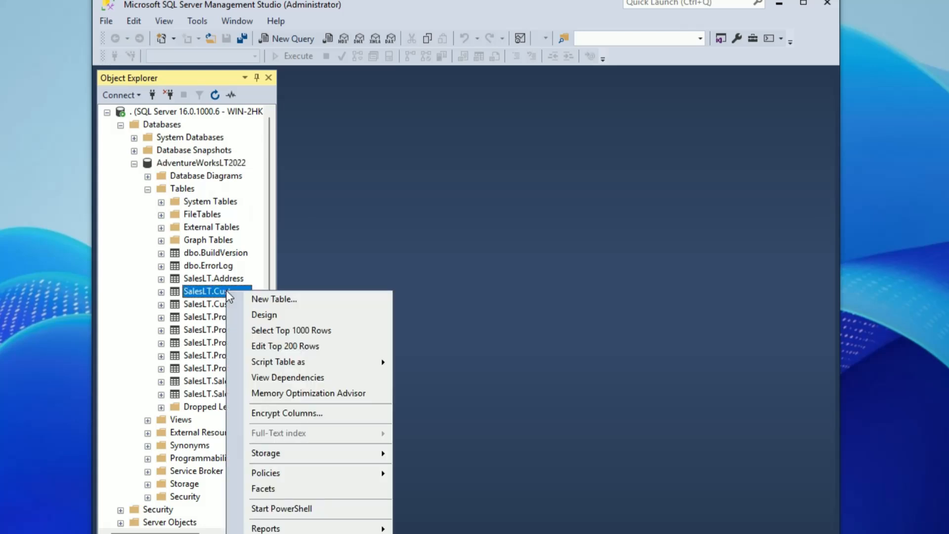
left_click(235, 330)
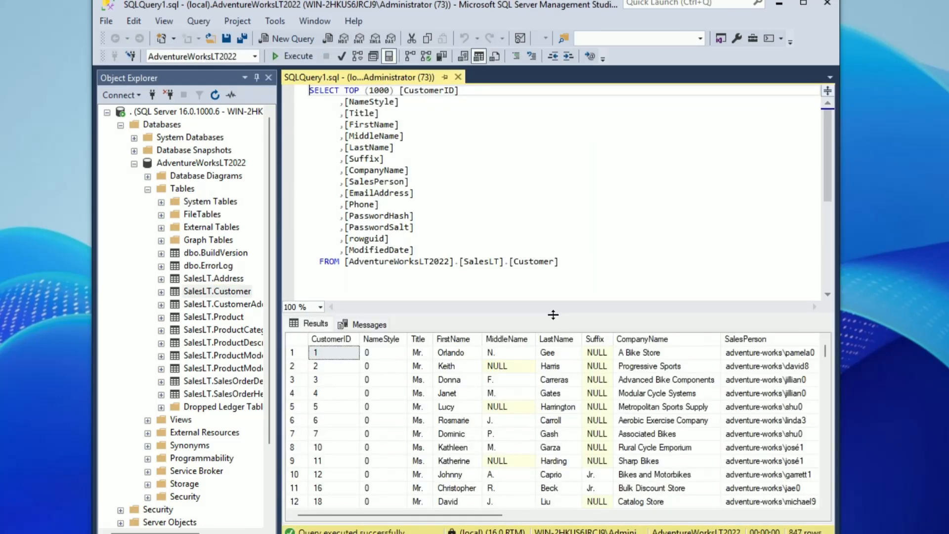
Enlarge the query results area and inspect the name cells of the first customer rows.
left_click_drag(553, 315, 545, 159)
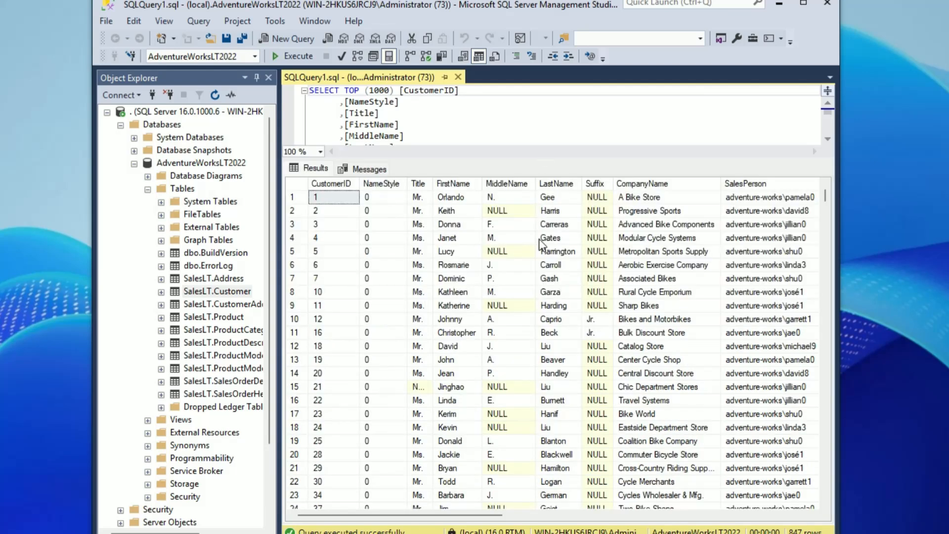
left_click(452, 198)
left_click(498, 197)
left_click(466, 197)
right_click(466, 196)
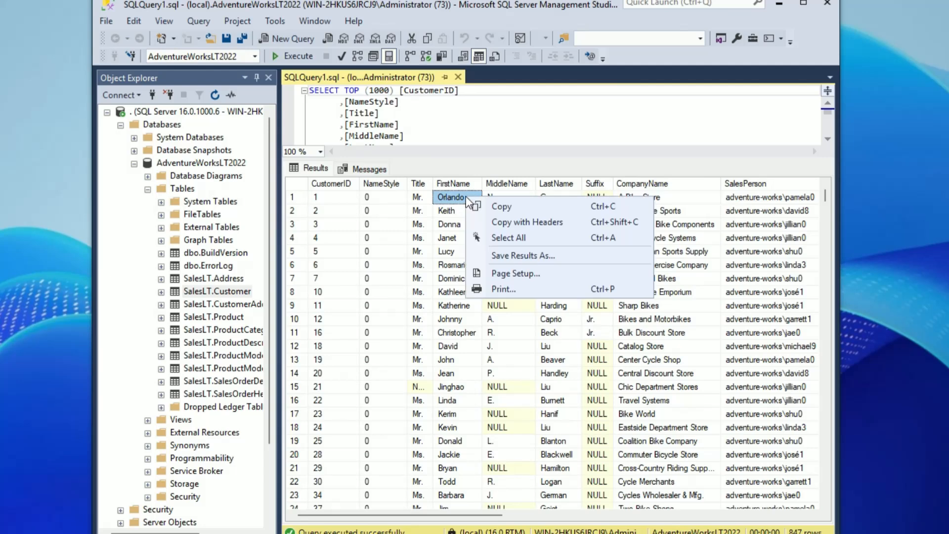
left_click(453, 212)
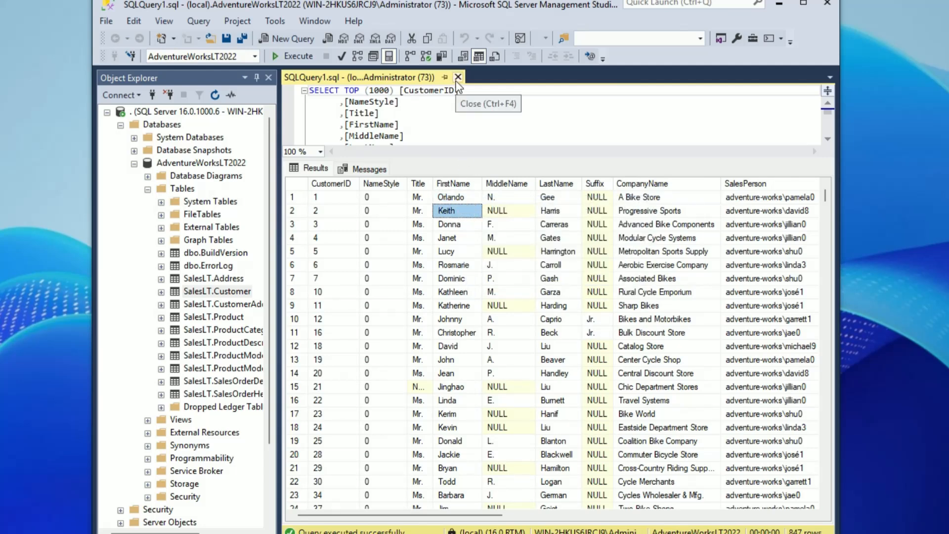
Close the query results and open the top 200 rows of SalesLT.Customer for editing.
left_click(458, 79)
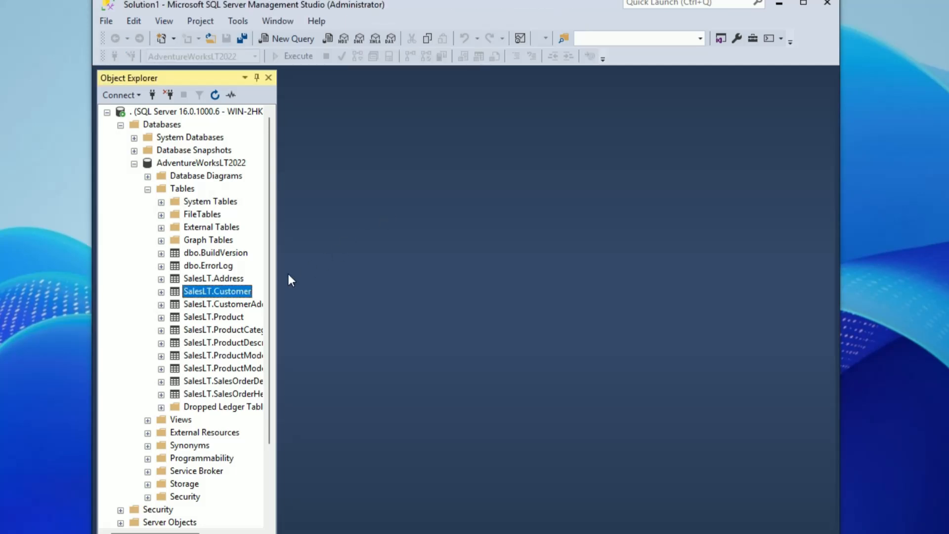
right_click(238, 296)
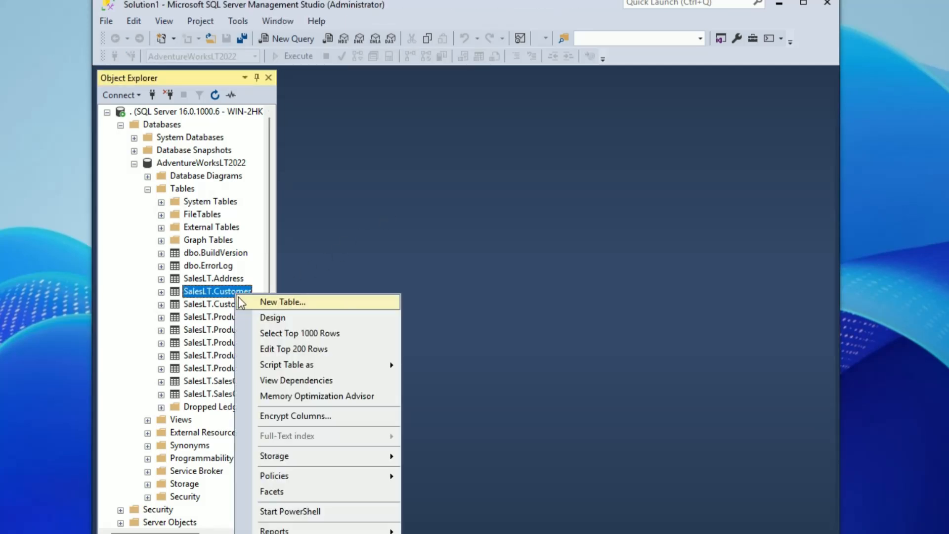
left_click(249, 347)
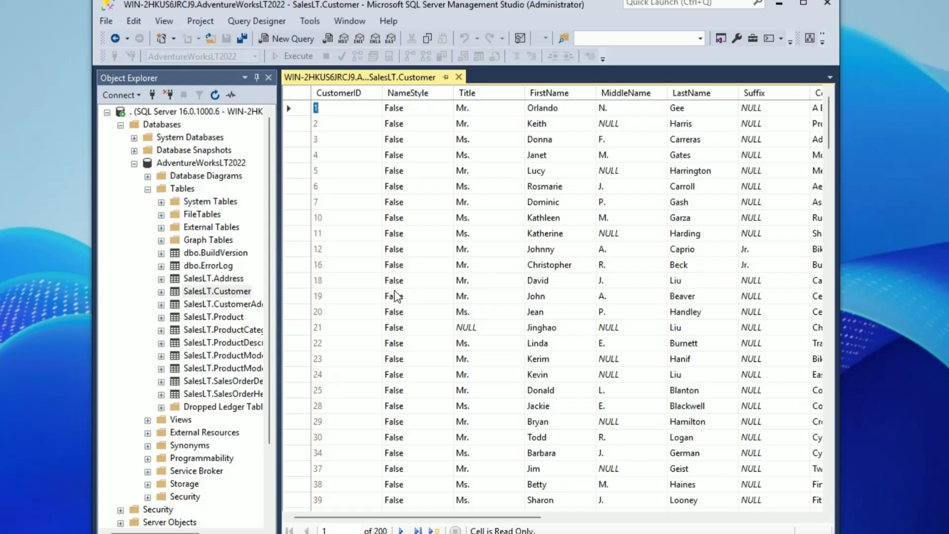
Replace the FirstName value of the customer with CustomerID 1, commit the row and close the table.
left_click(569, 108)
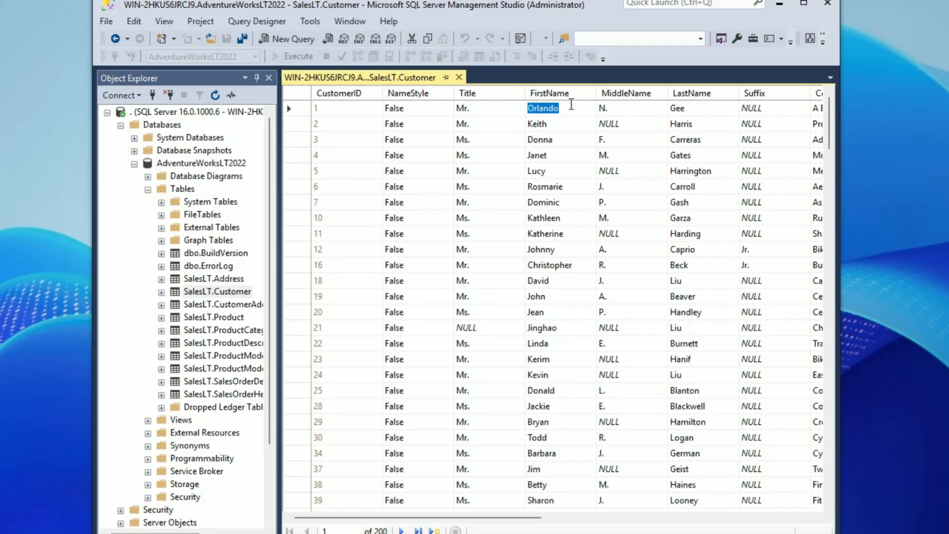
type("Karl")
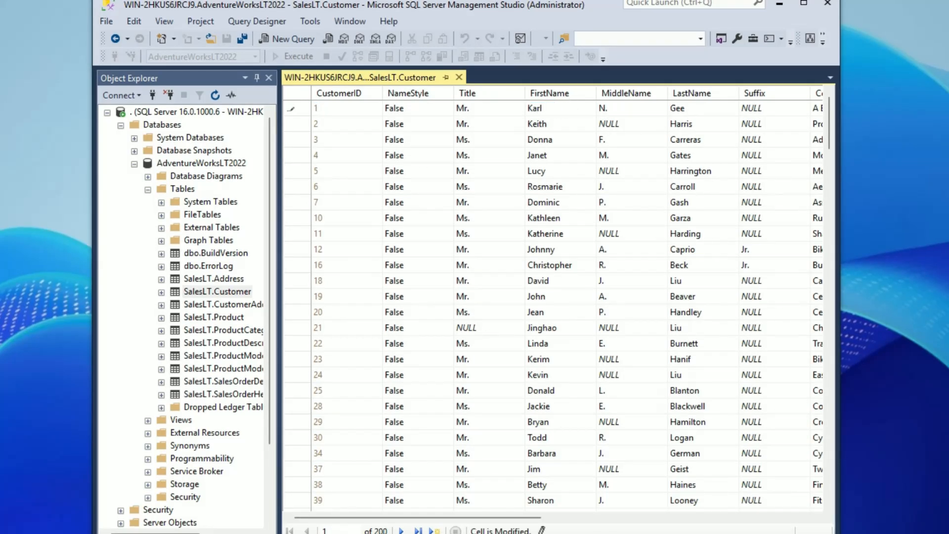
type("sson")
key("Down")
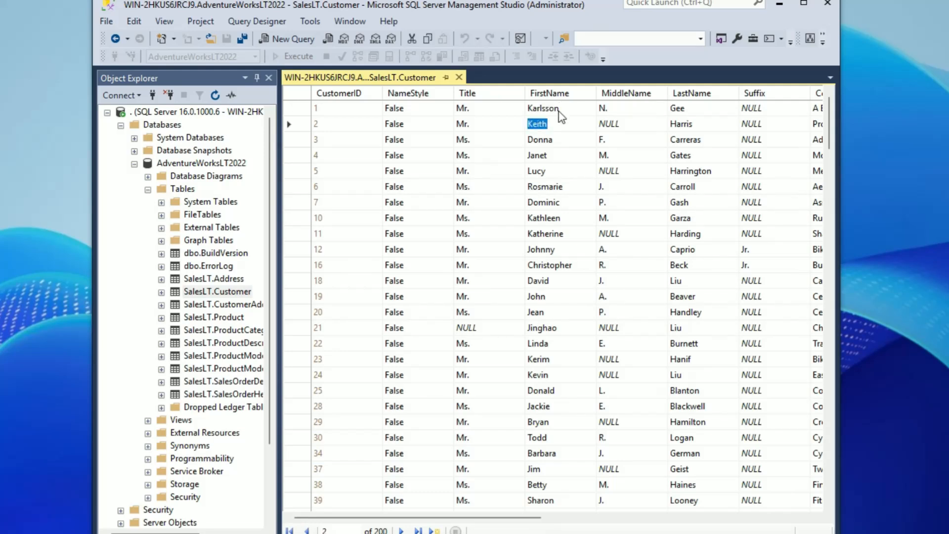
left_click(459, 77)
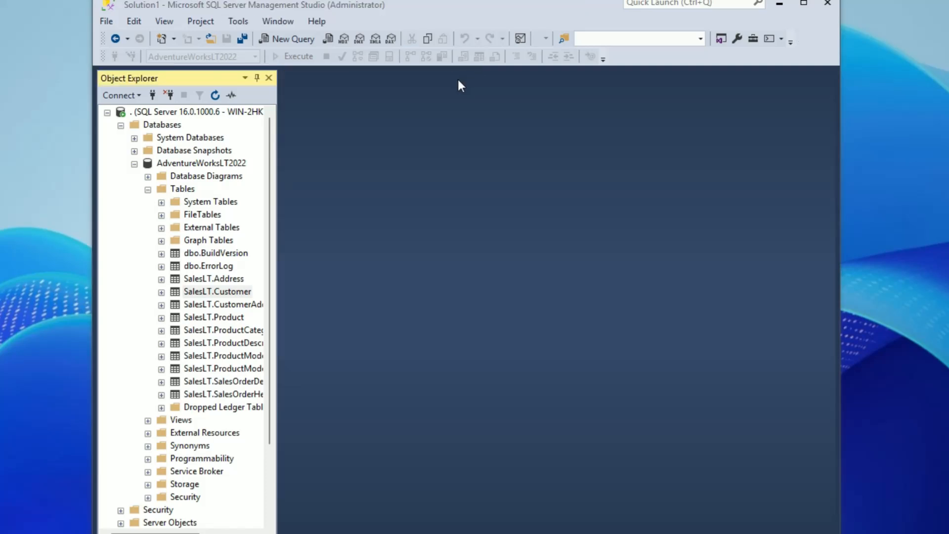
Collapse the AdventureWorksLT2022 database and set the server's authentication to SQL Server and Windows Authentication mode in its properties.
left_click(148, 190)
left_click(135, 164)
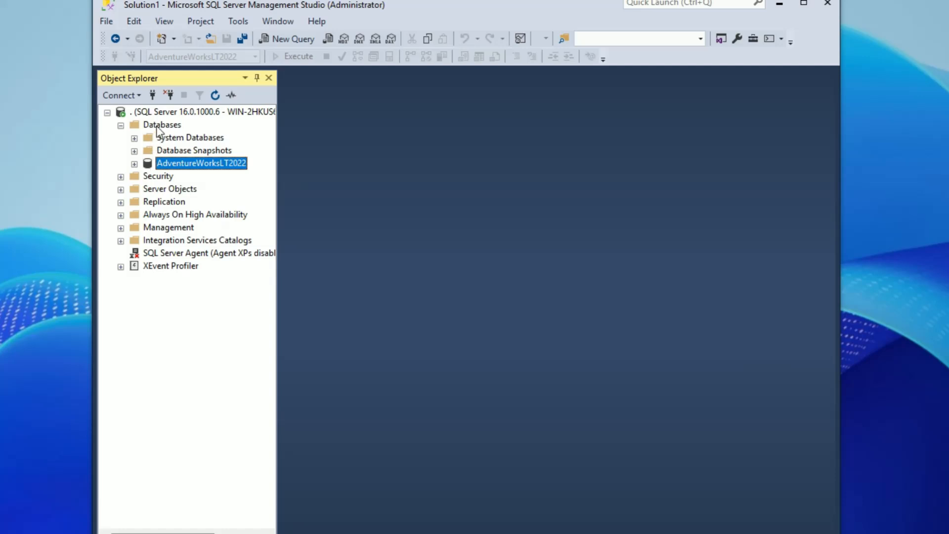
left_click(166, 113)
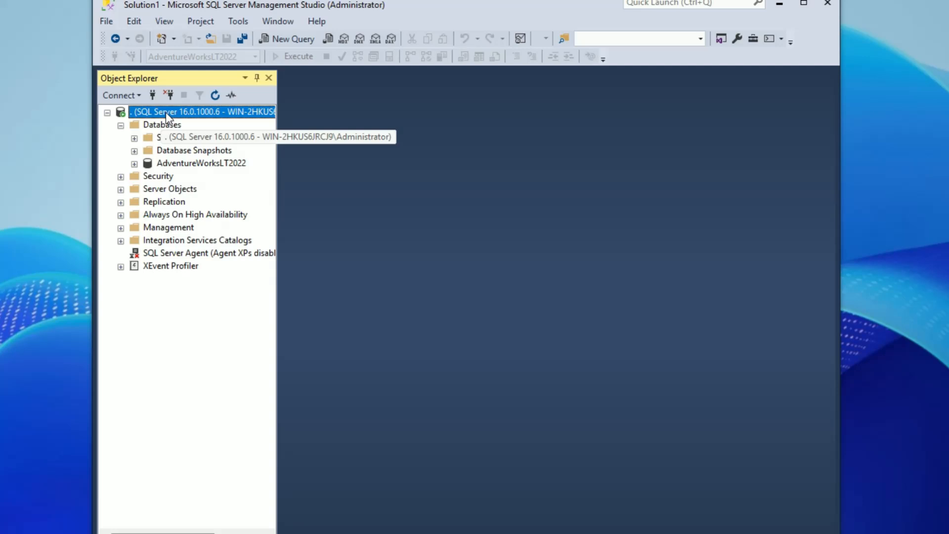
right_click(166, 111)
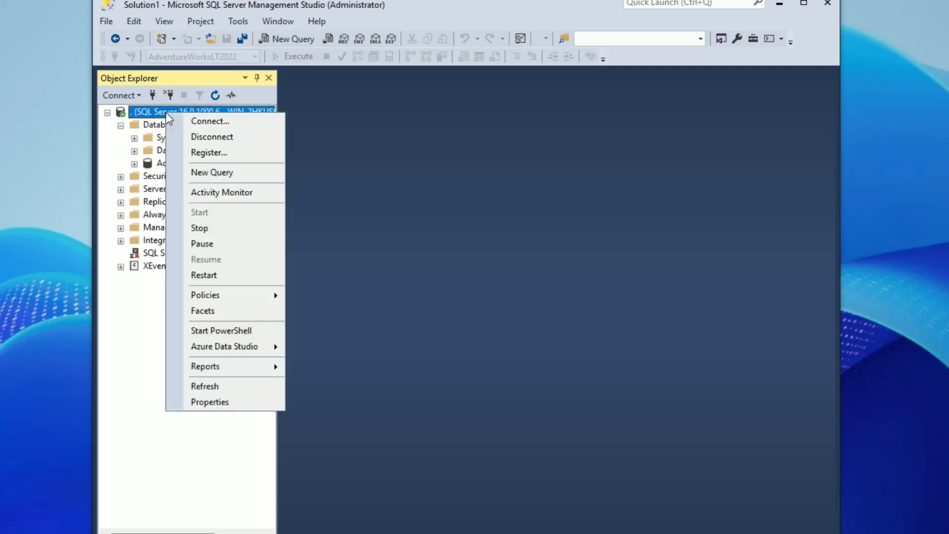
left_click(229, 403)
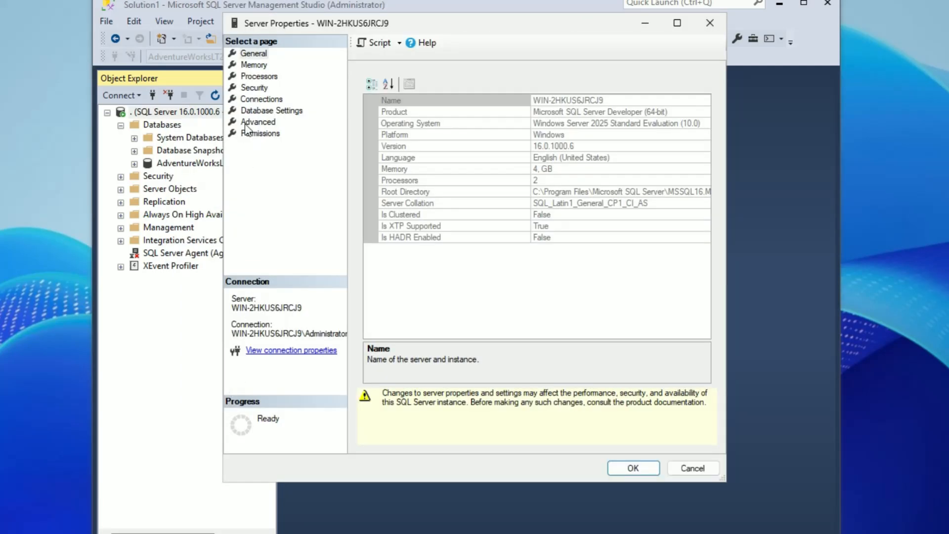
left_click(254, 90)
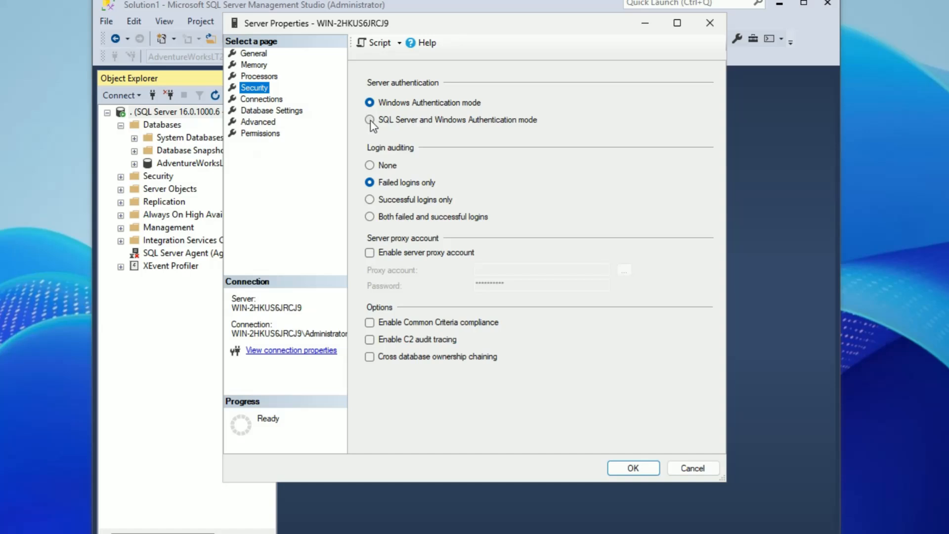
left_click(370, 121)
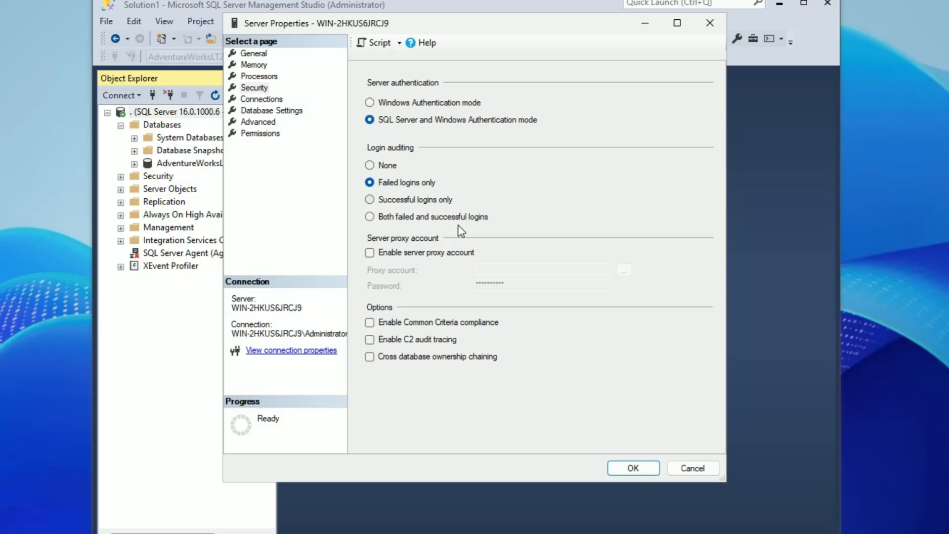
left_click(631, 471)
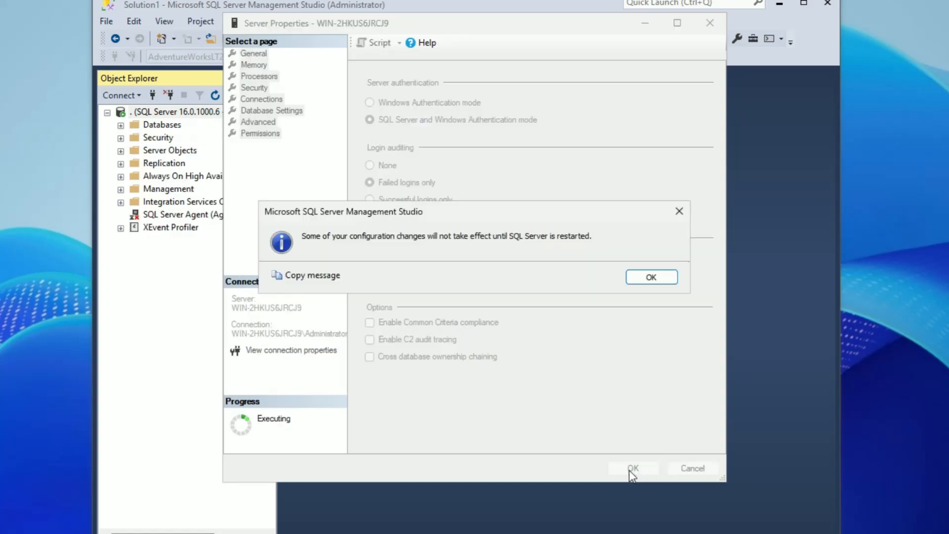
left_click(648, 279)
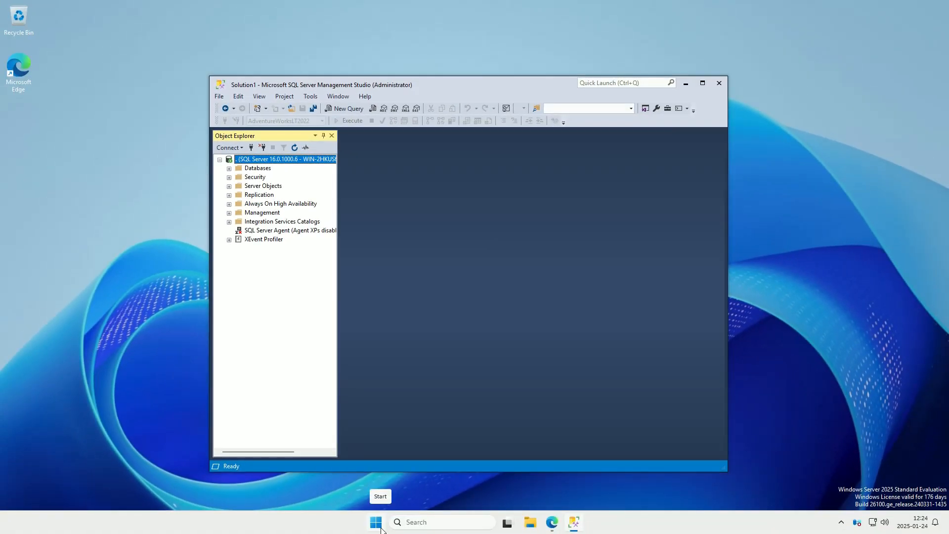
Search Windows for "services" and open the Services console.
left_click(377, 523)
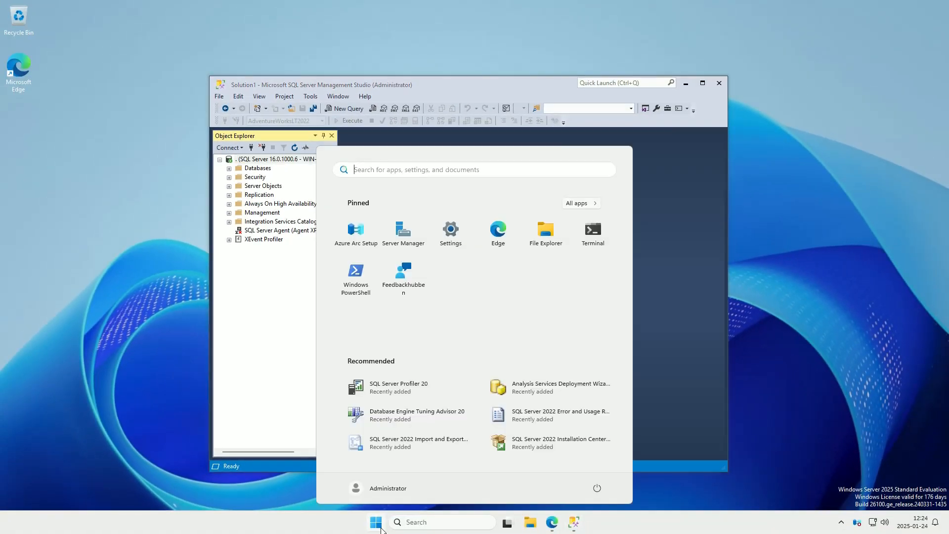
type("services")
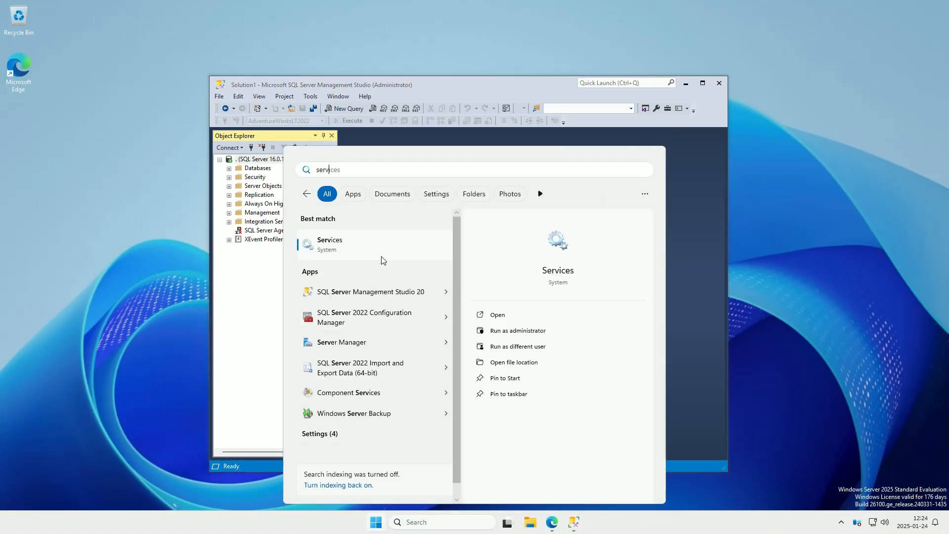
left_click(381, 256)
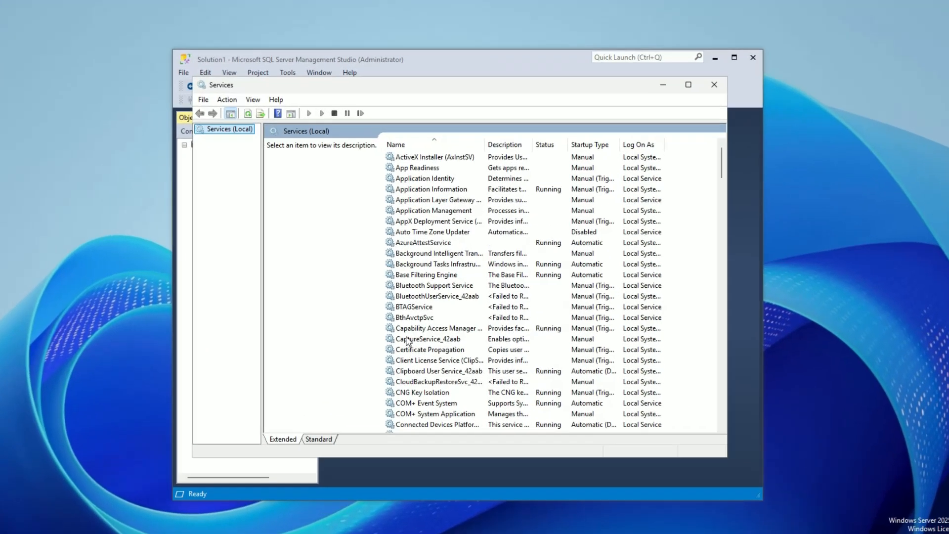
Restart the SQL Server (MSSQLSERVER) service and close the Services console.
left_click(414, 330)
type("sq")
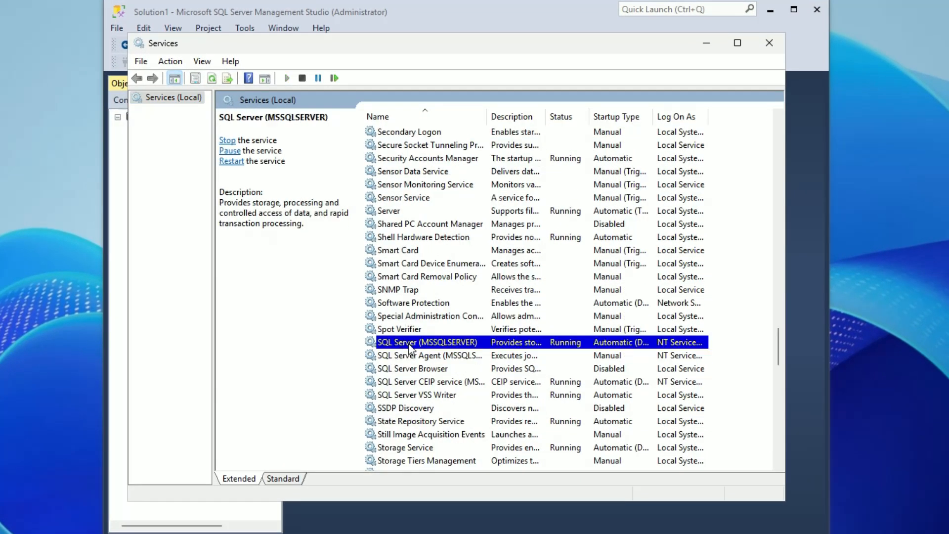
right_click(410, 348)
left_click(459, 417)
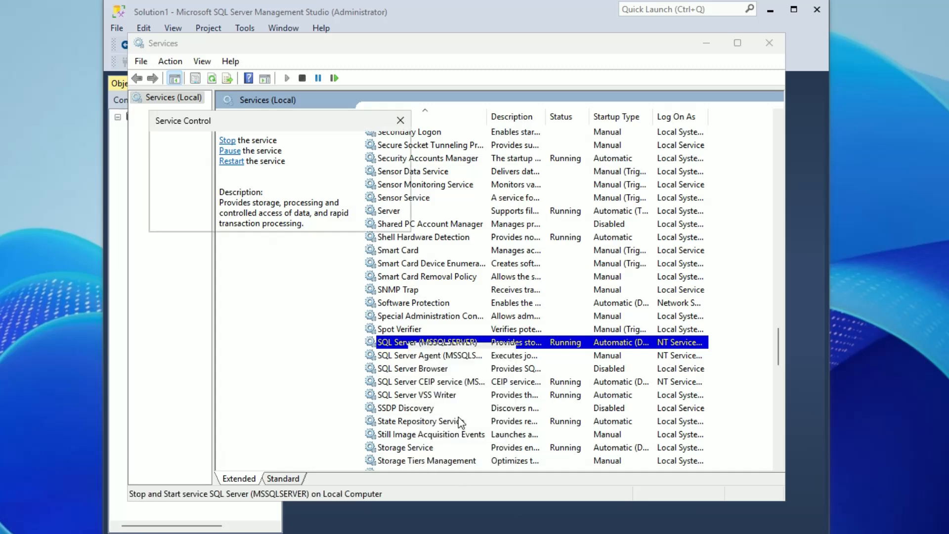
left_click(376, 347)
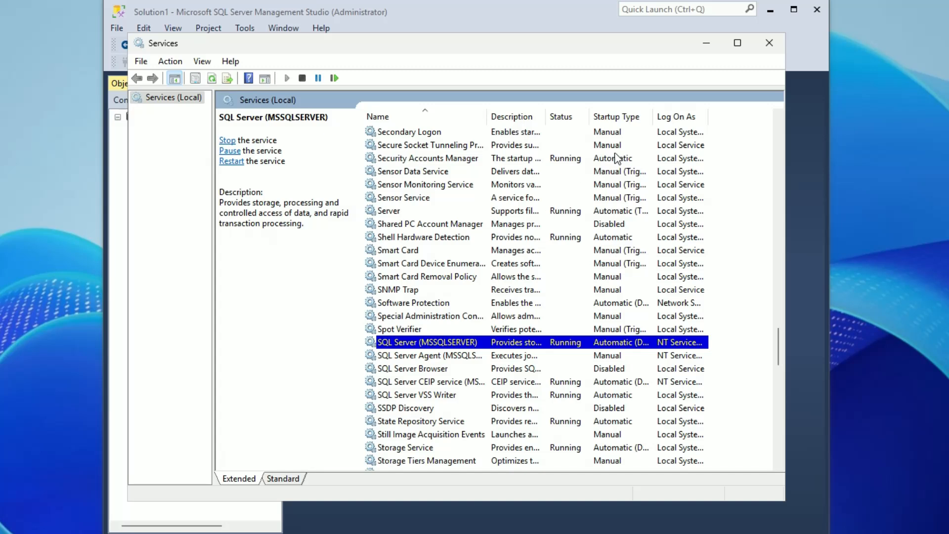
left_click(763, 50)
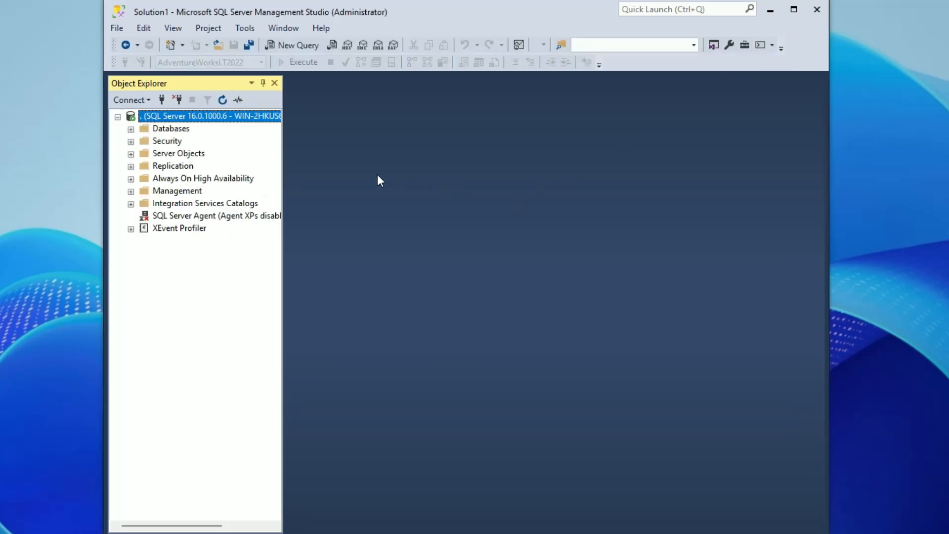
Start a new server login under Security, using SQL Server authentication and the login name supertimmy.
left_click(129, 142)
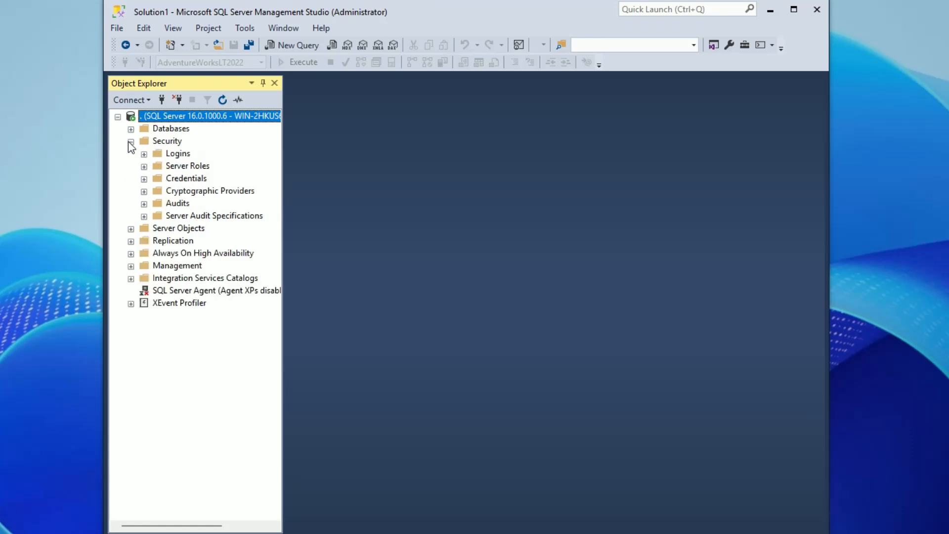
right_click(162, 153)
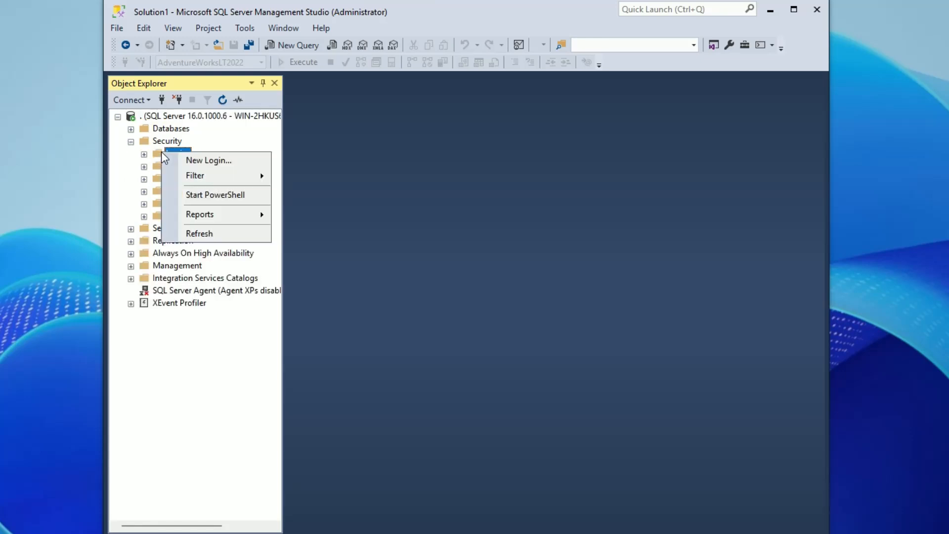
left_click(218, 161)
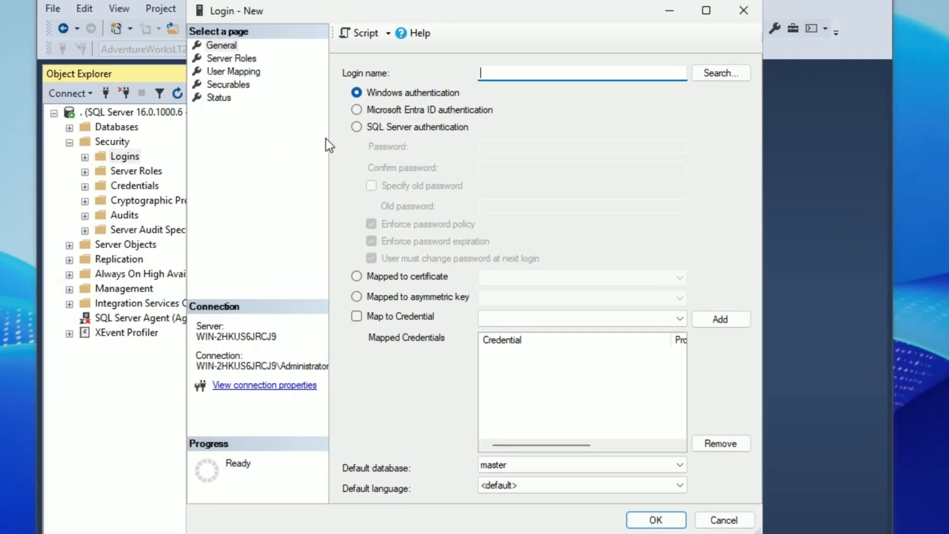
left_click(355, 129)
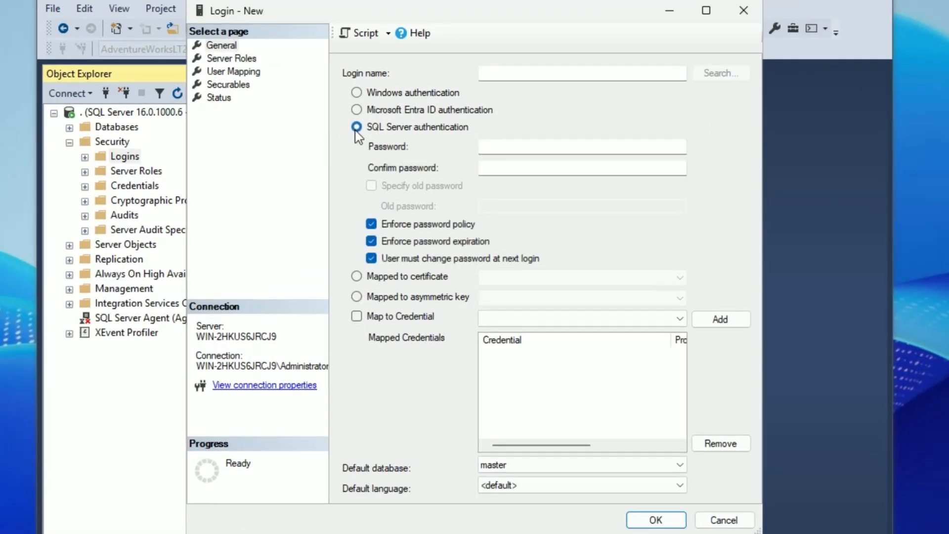
left_click(501, 69)
type("super")
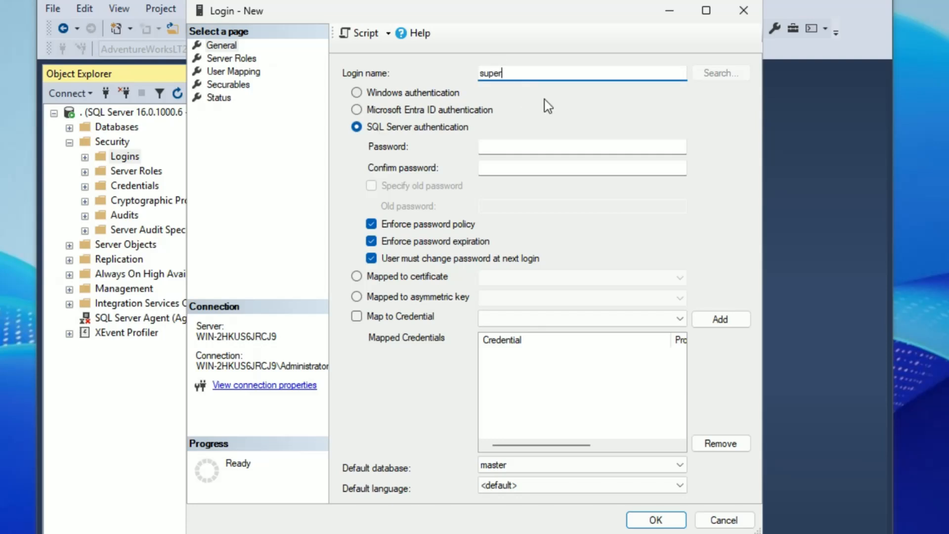
type("timmy")
Enter the new login's password and repeat it in the confirmation field.
key("Tab")
key("Tab")
type("•••••••••••••")
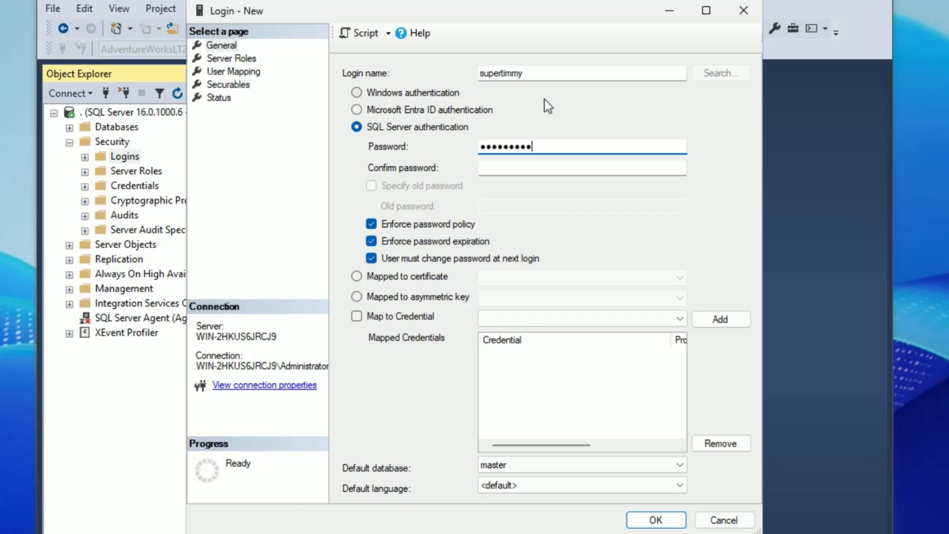
key("Tab")
type("•••••••")
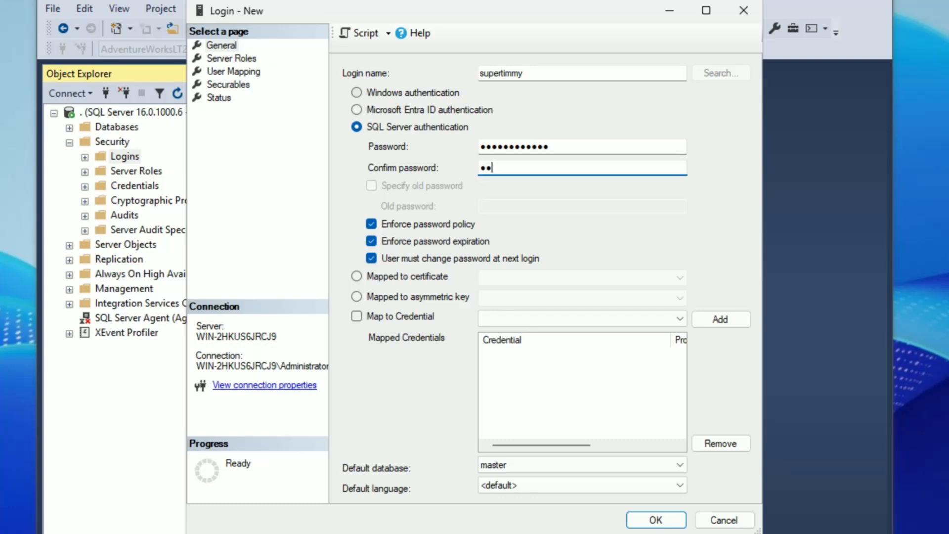
type("••••••")
Grant the new login the sysadmin server role and create it.
left_click(244, 57)
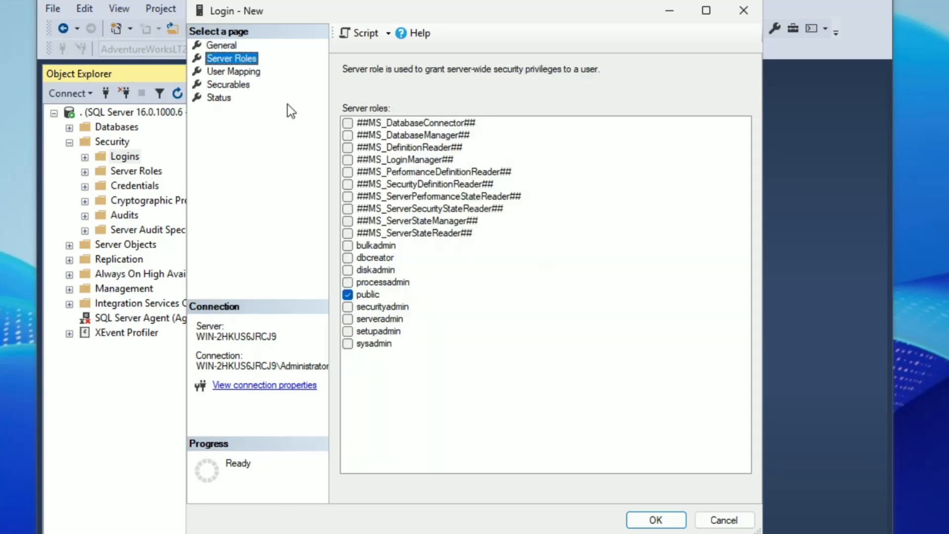
left_click(347, 343)
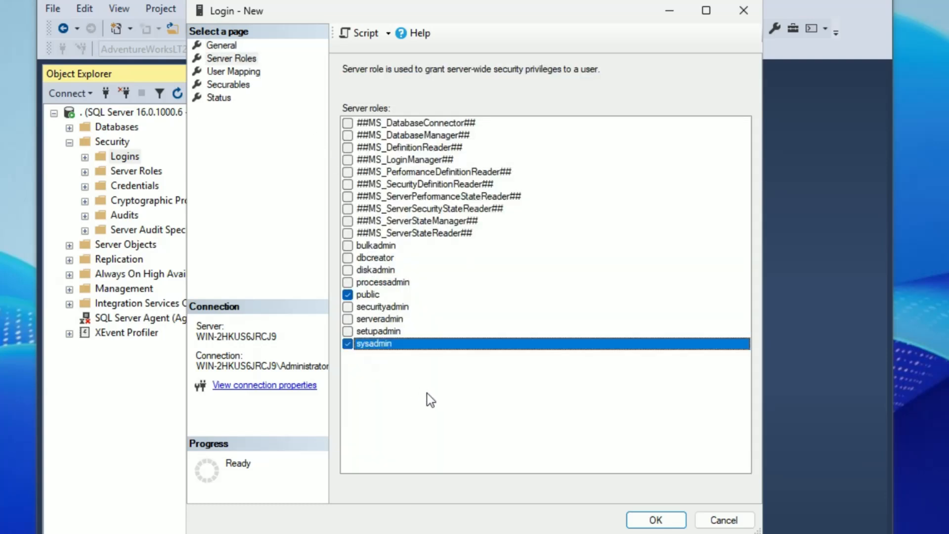
left_click(656, 520)
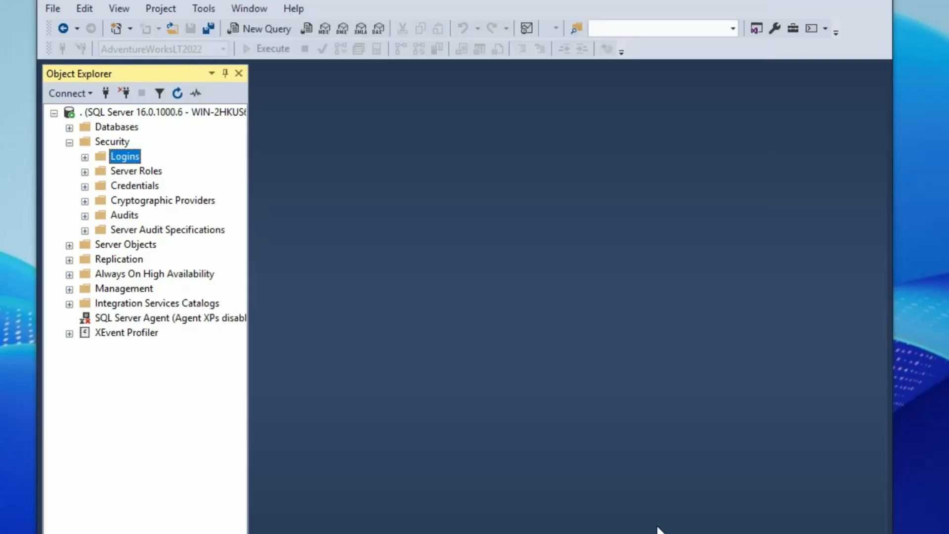
Expand the server's logins, widen Object Explorer to read their full names and select the Windows Administrator login.
left_click(85, 157)
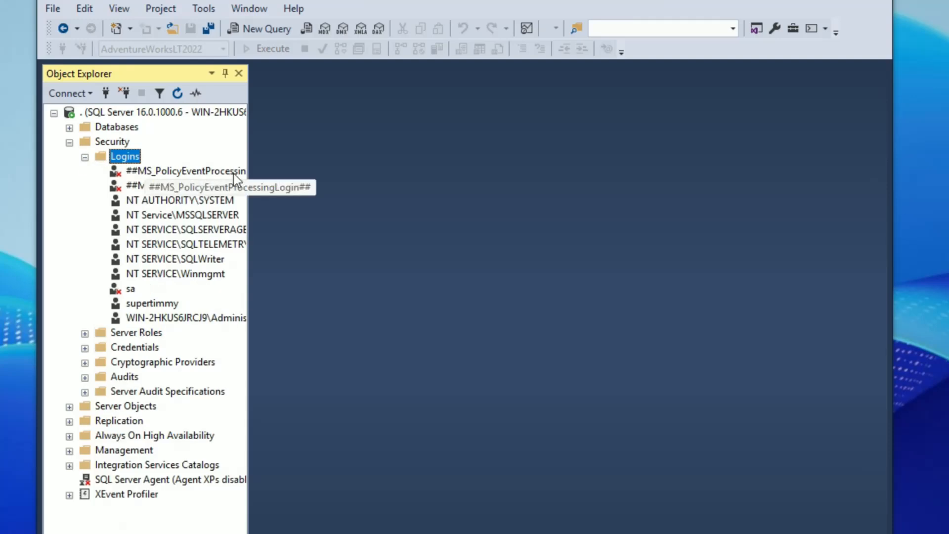
left_click_drag(248, 180, 312, 174)
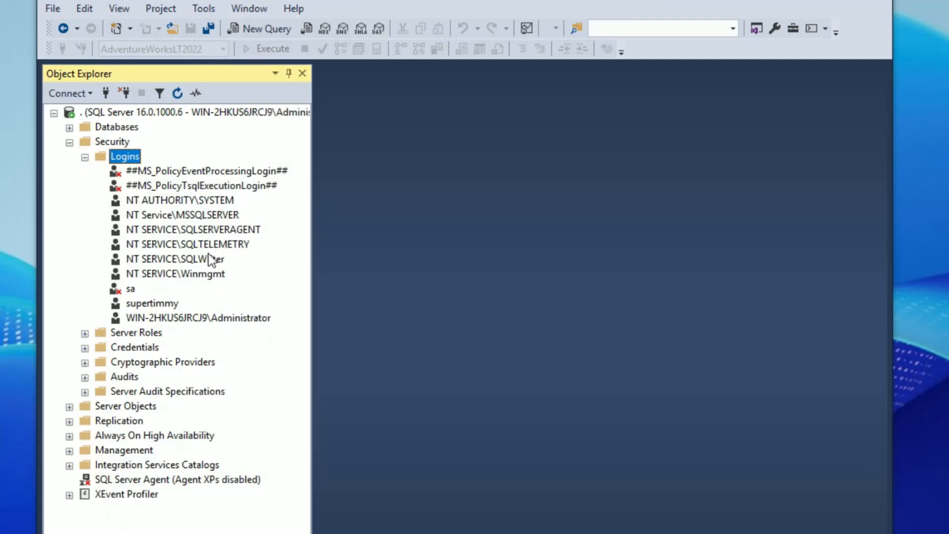
left_click(161, 318)
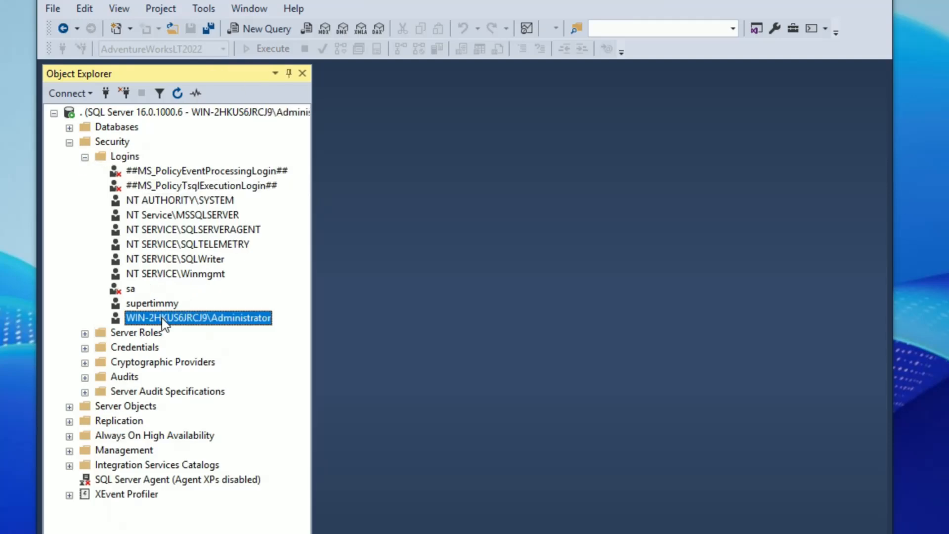
left_click(141, 304)
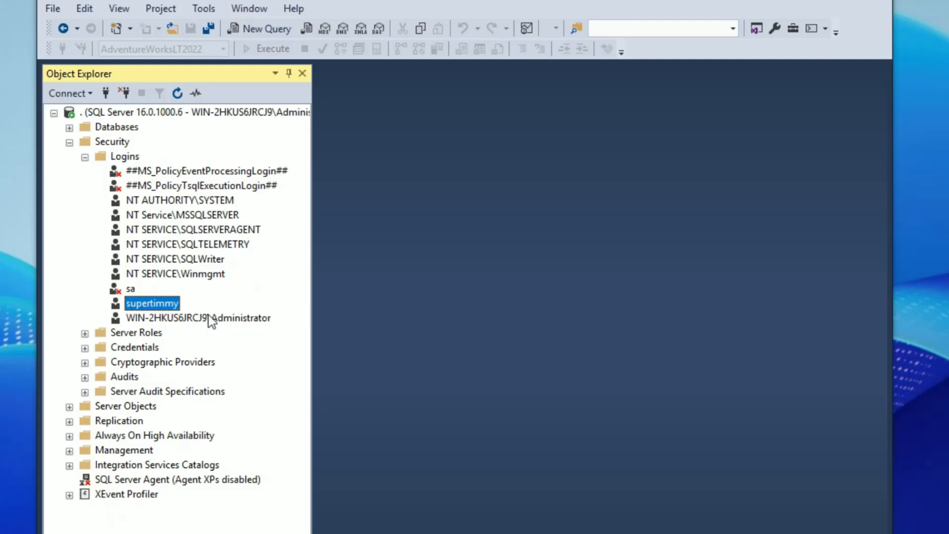
left_click(132, 290)
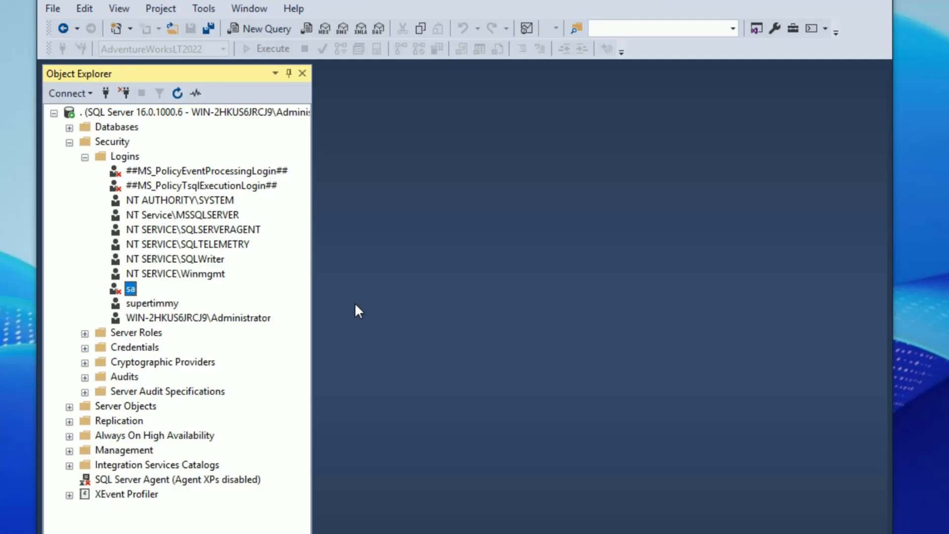
left_click(171, 304)
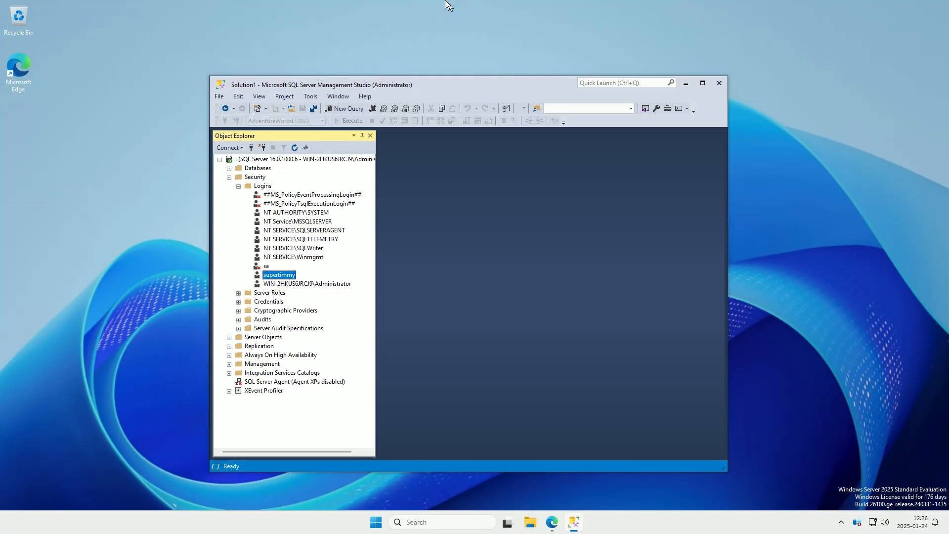
Switch to the Windows 11 virtual machine, move the About Windows dialog aside and launch SQL Server Management Studio 20.
mouse_move(455, 5)
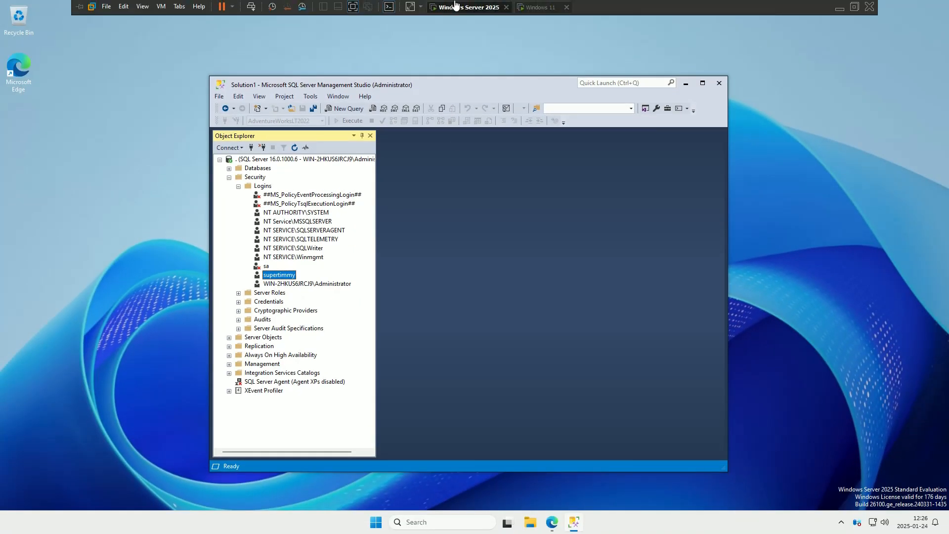
left_click(540, 7)
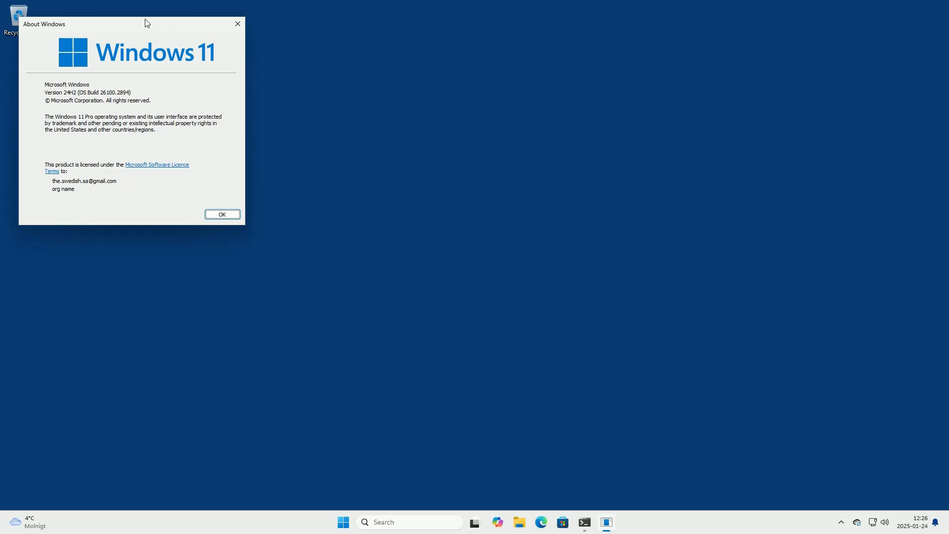
left_click_drag(144, 22, 629, 163)
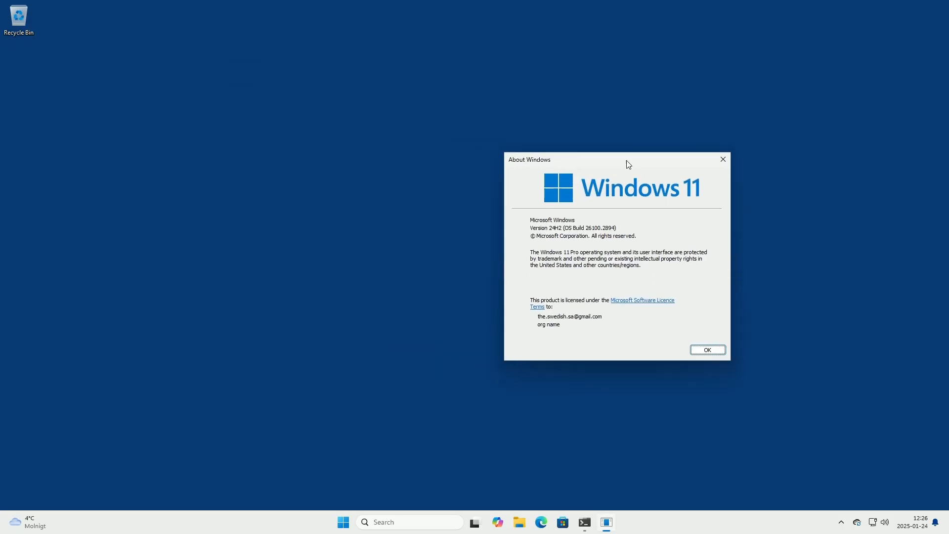
left_click(352, 527)
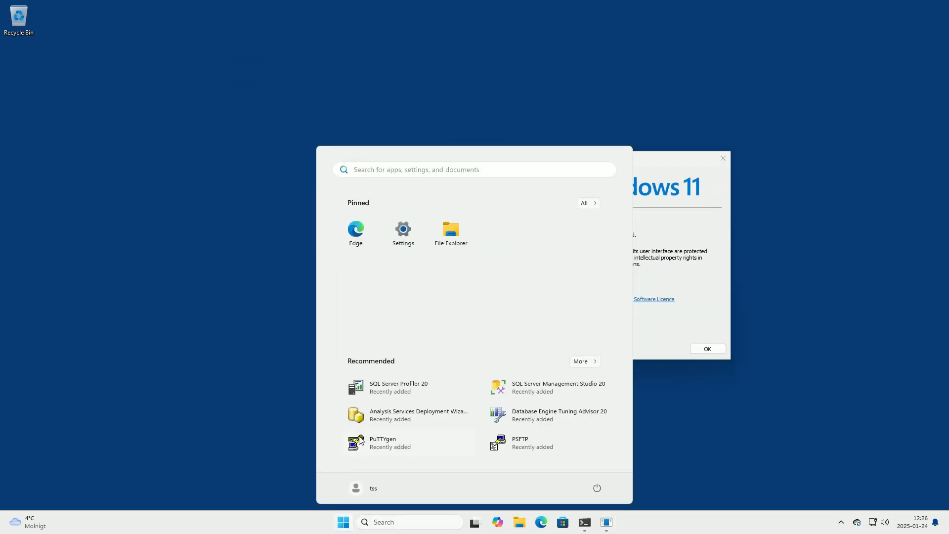
left_click(540, 396)
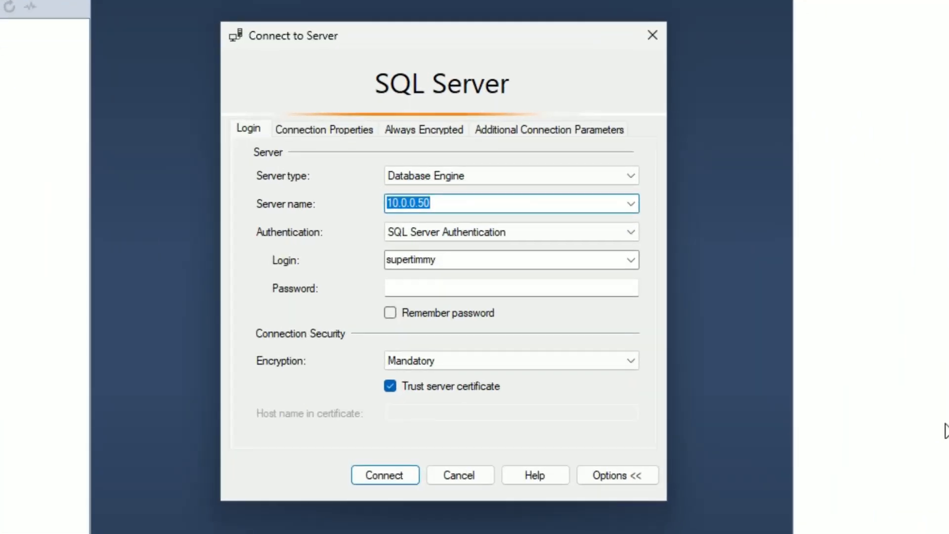
Try to connect to the Database Engine at 10.0.0.50 using SQL Server Authentication as supertimmy, entering the login's password.
left_click(444, 211)
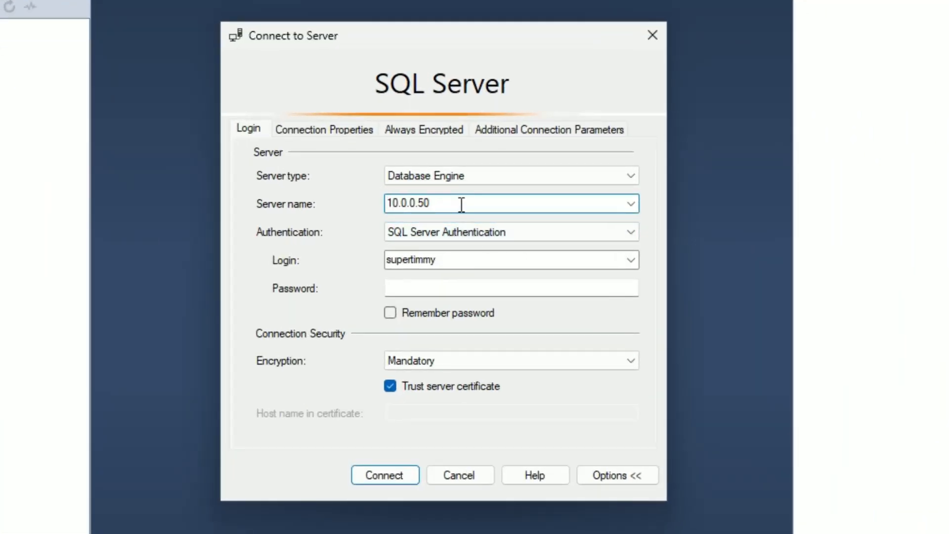
left_click_drag(461, 204, 370, 206)
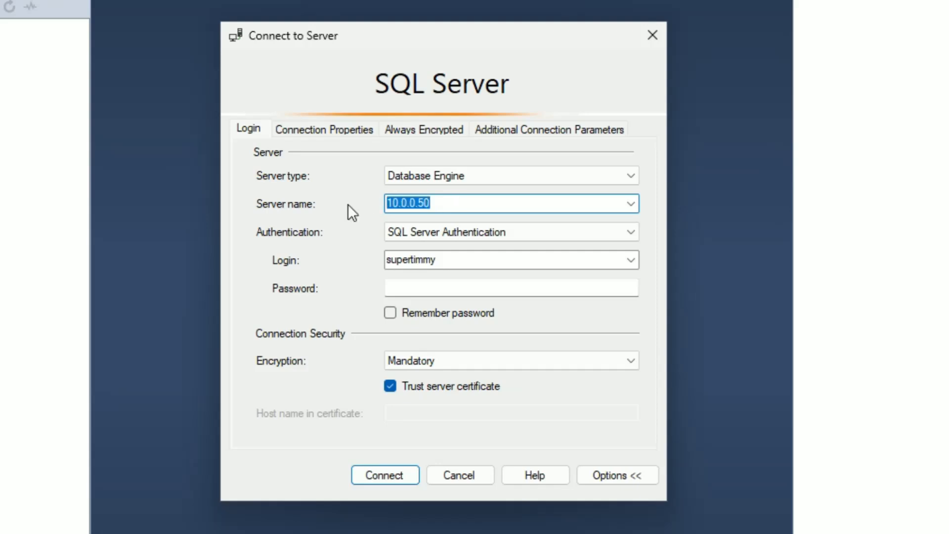
left_click(439, 236)
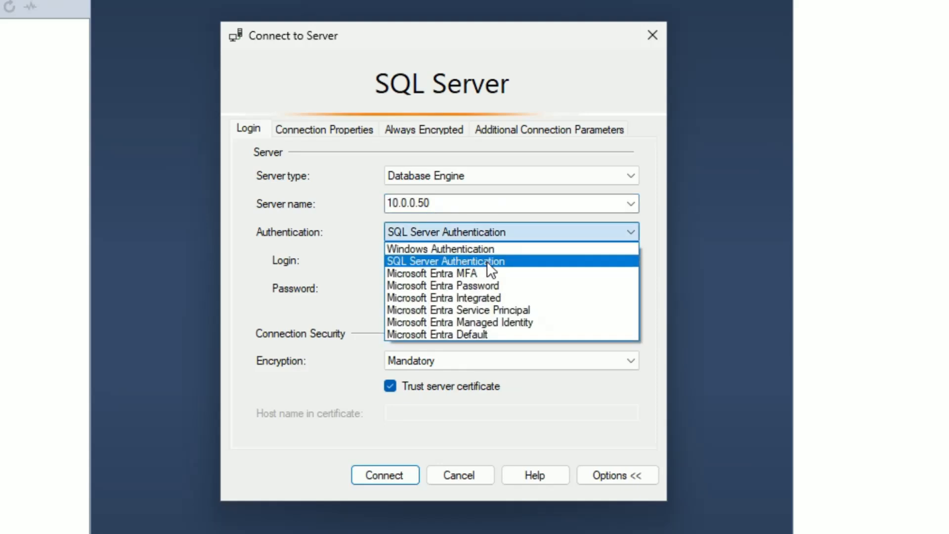
left_click(487, 261)
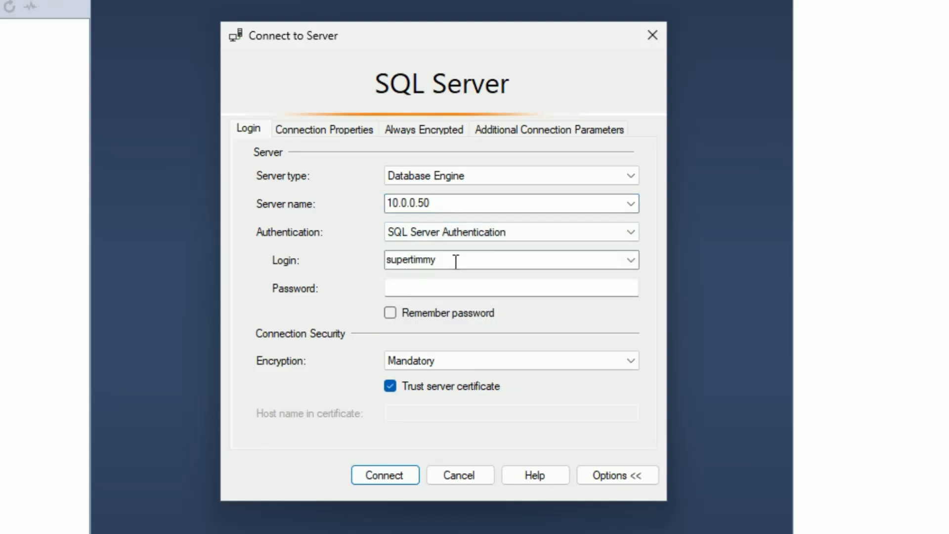
left_click_drag(456, 262, 316, 262)
left_click(504, 292)
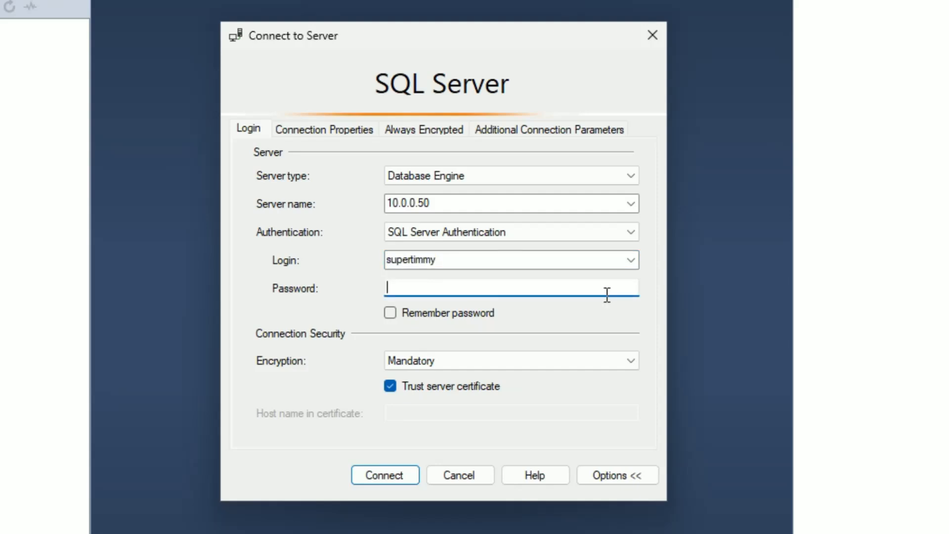
type("************")
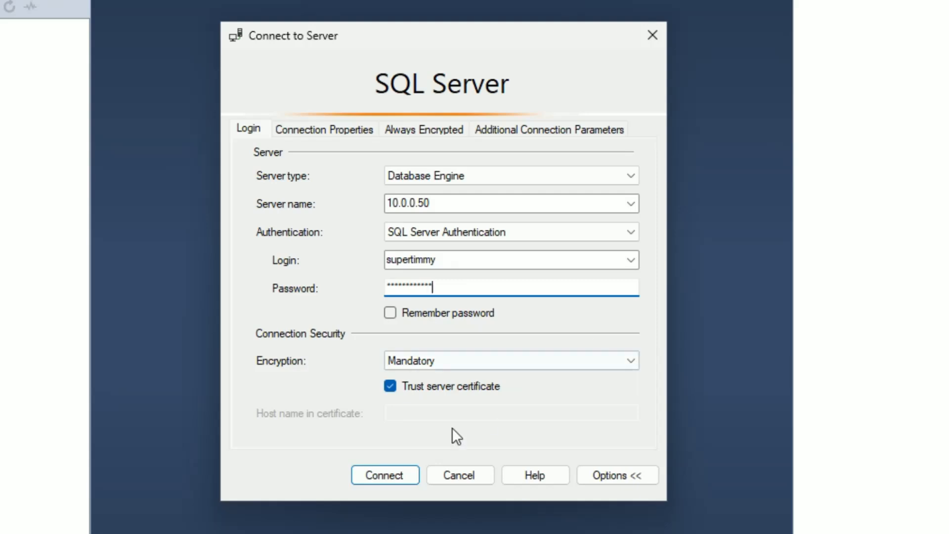
left_click(392, 476)
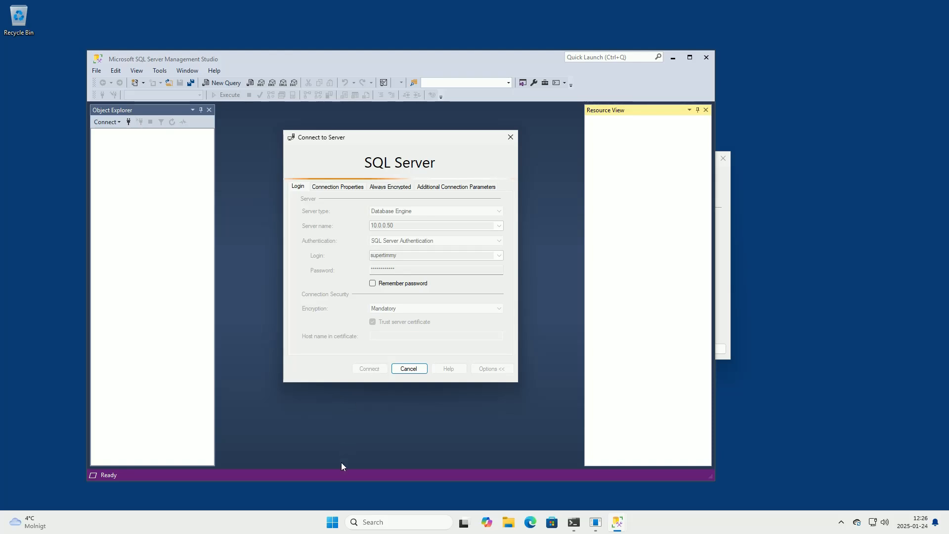
Open Windows PowerShell and test the connection to the SQL server with tnc -port 1433 10.0.0.50.
right_click(333, 522)
left_click(316, 368)
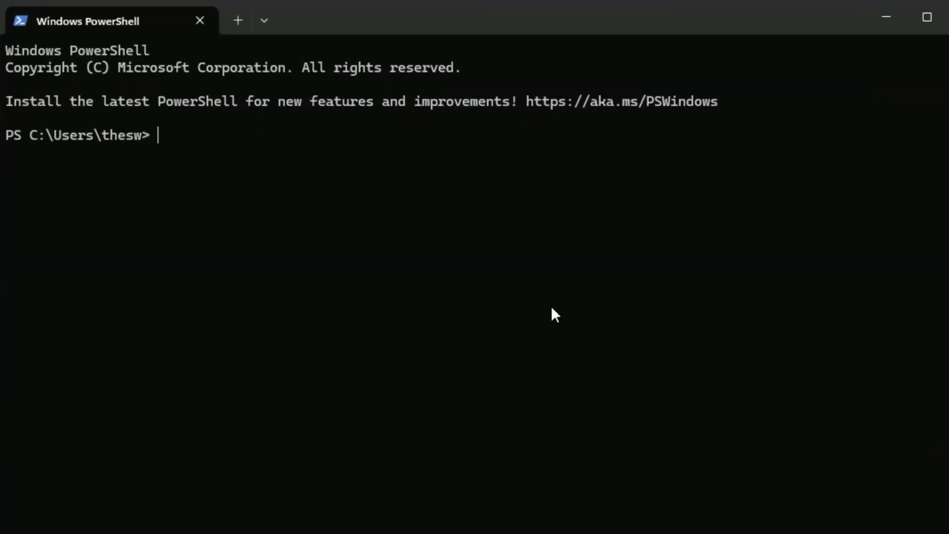
type("tnc -port 1")
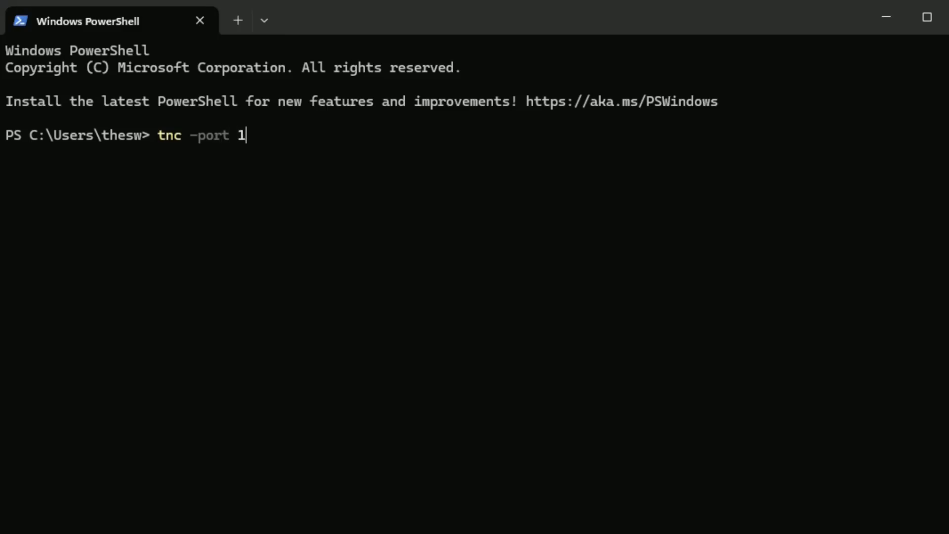
type("433 10.0.0.50")
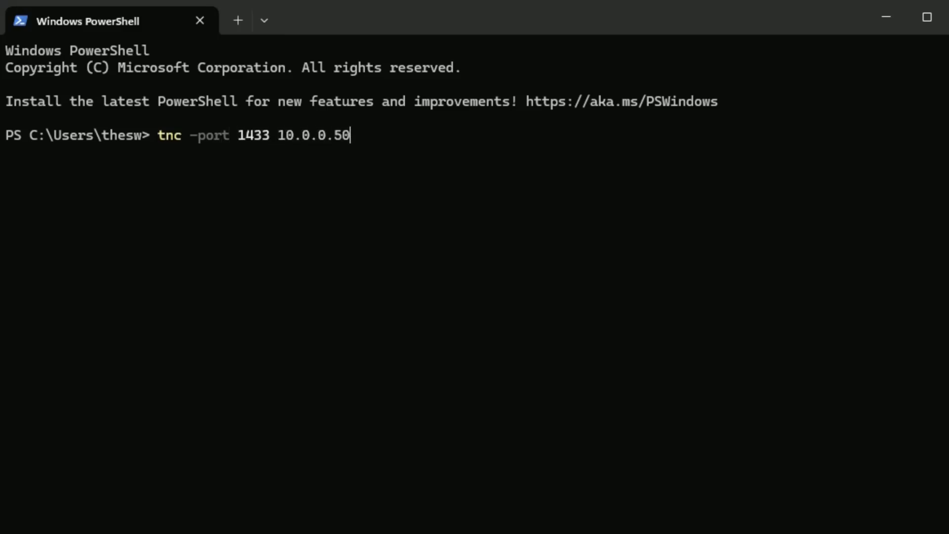
key("Return")
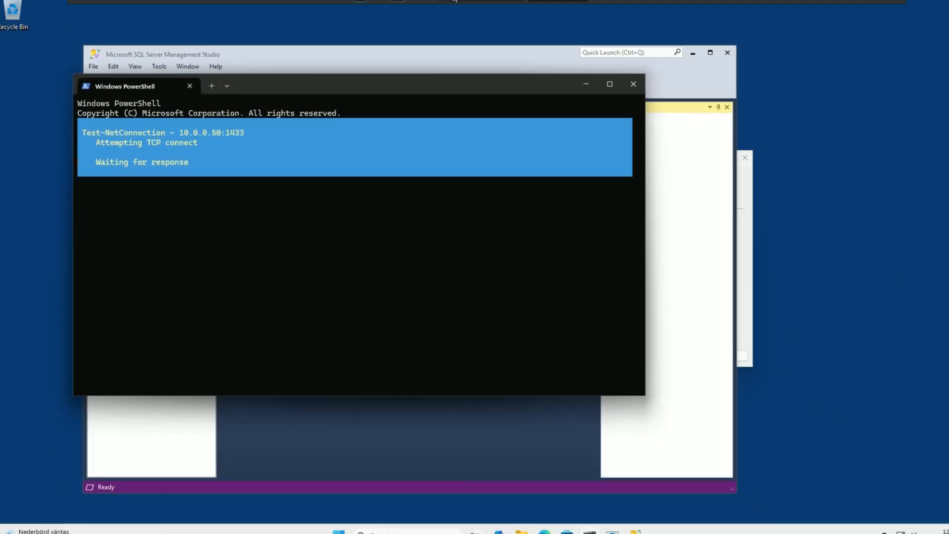
Switch to the Windows Server 2025 virtual machine and show the inbound rules in Windows Defender Firewall with Advanced Security.
left_click(455, 6)
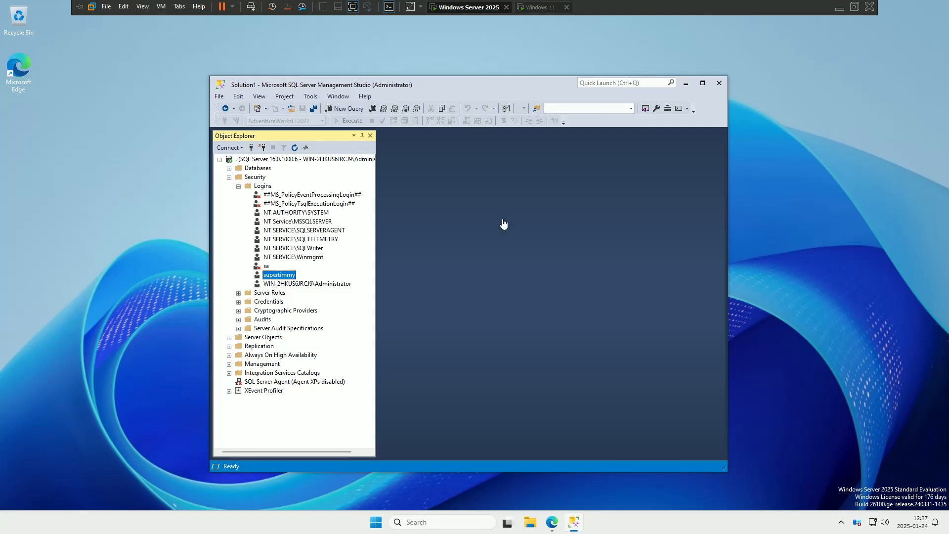
left_click(379, 525)
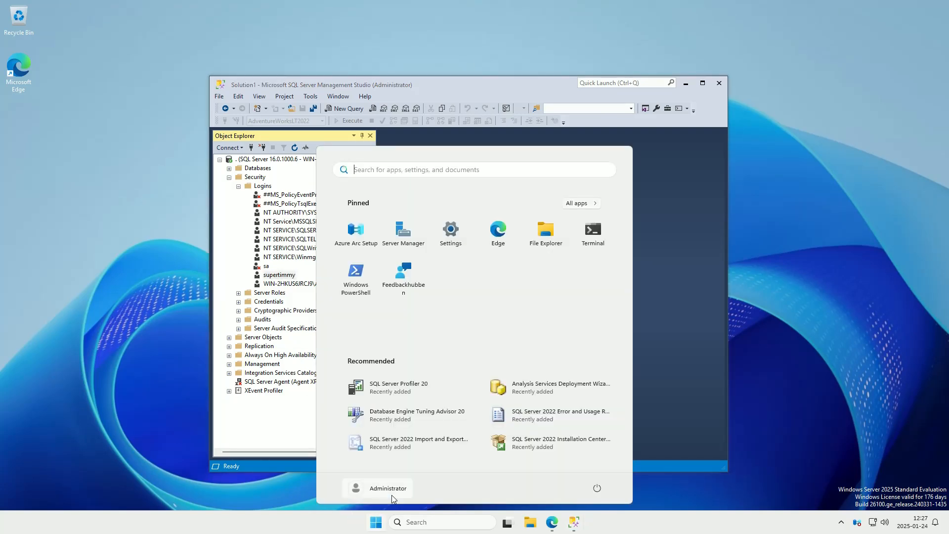
type("advanced")
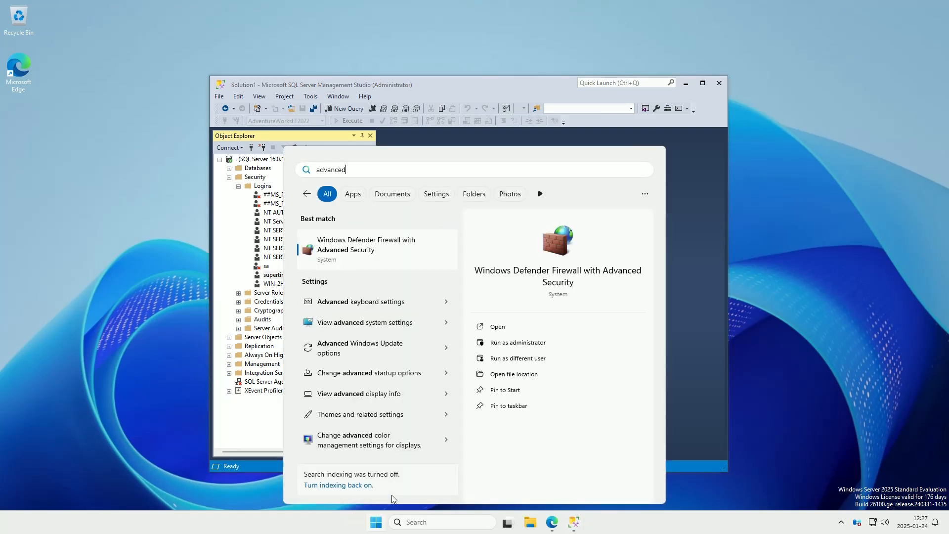
left_click(368, 249)
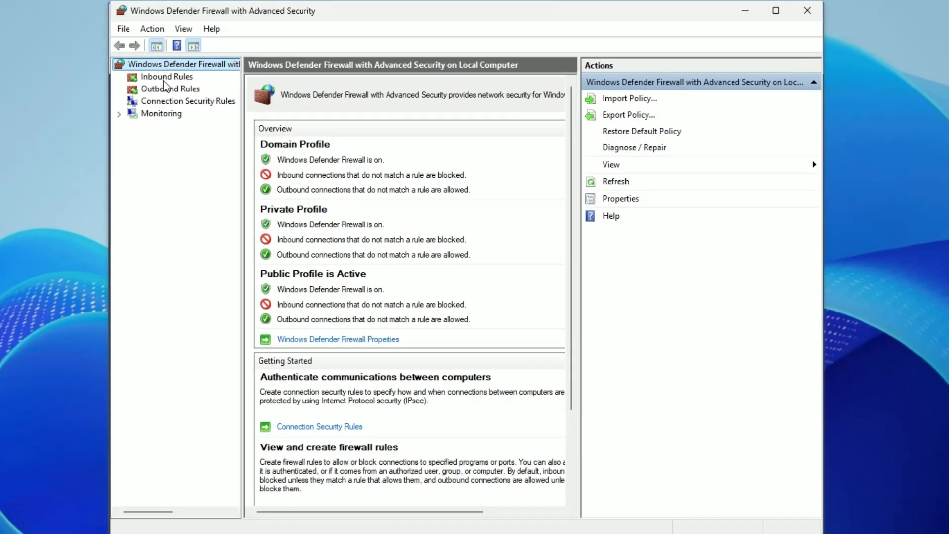
left_click(164, 78)
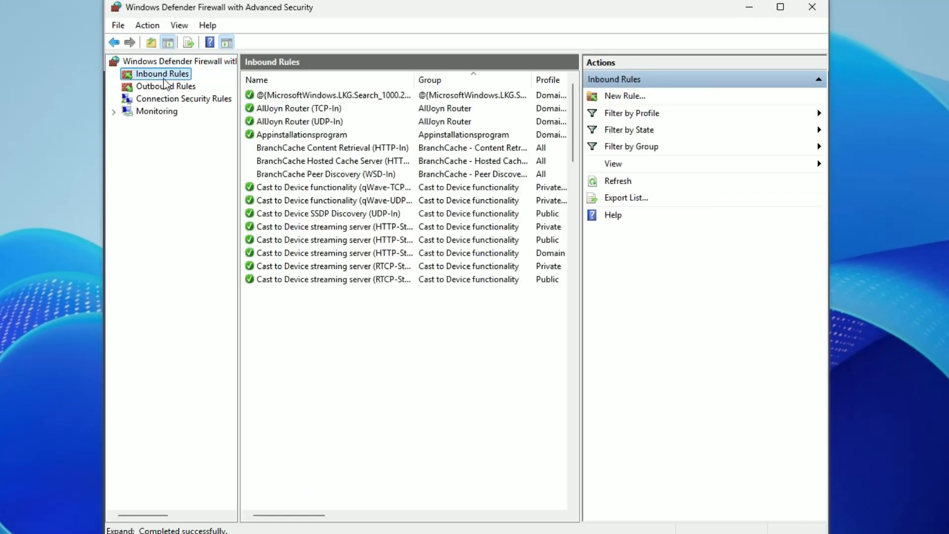
Enlarge the inbound rules list and sort it by local port to check for a rule covering port 1433.
left_click_drag(582, 303, 706, 303)
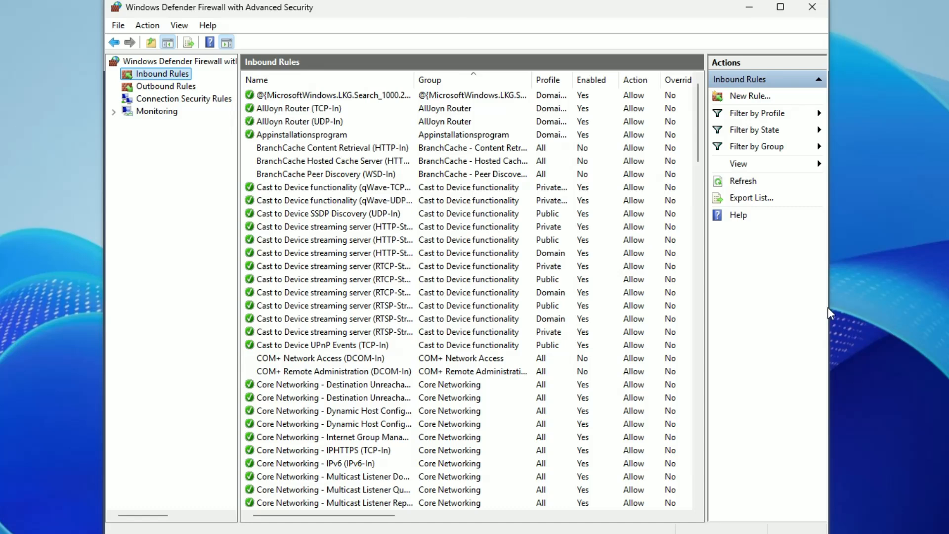
left_click_drag(829, 309, 948, 309)
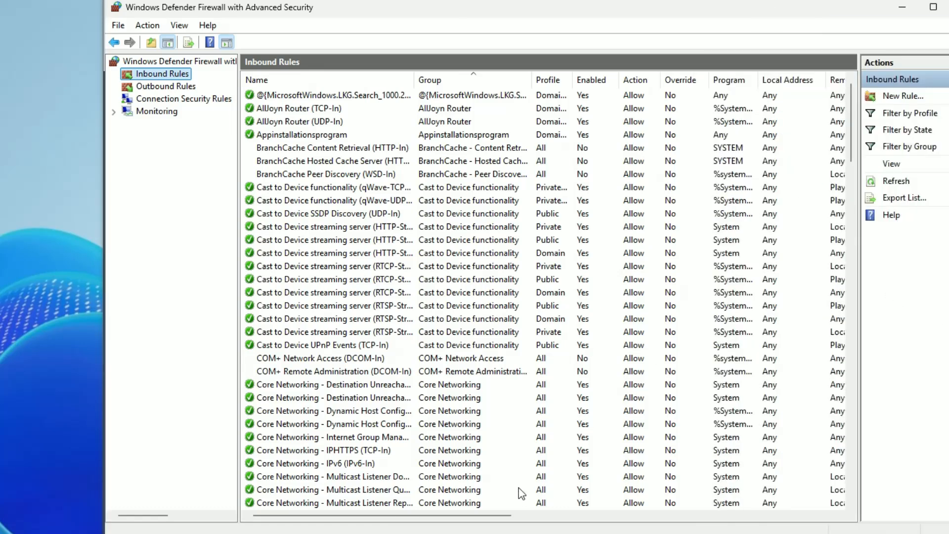
left_click_drag(463, 517, 533, 518)
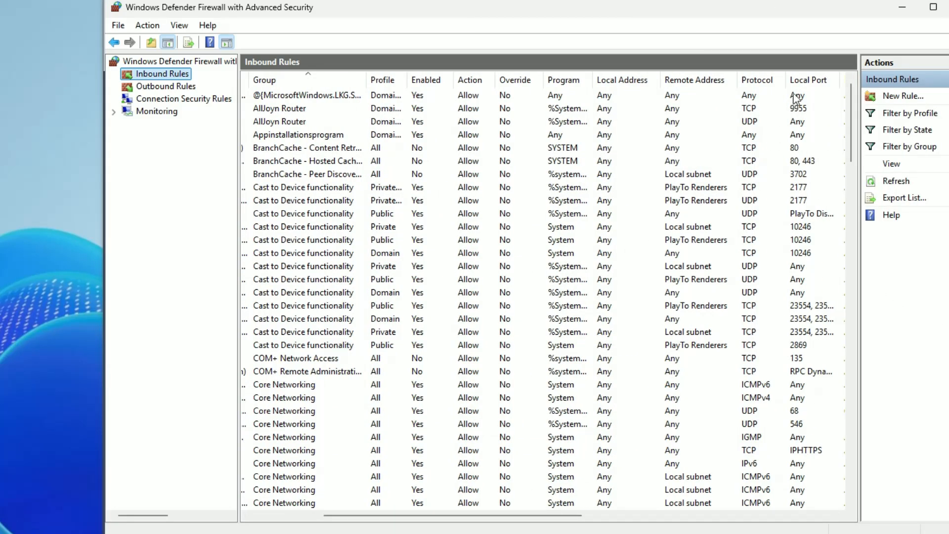
left_click(802, 83)
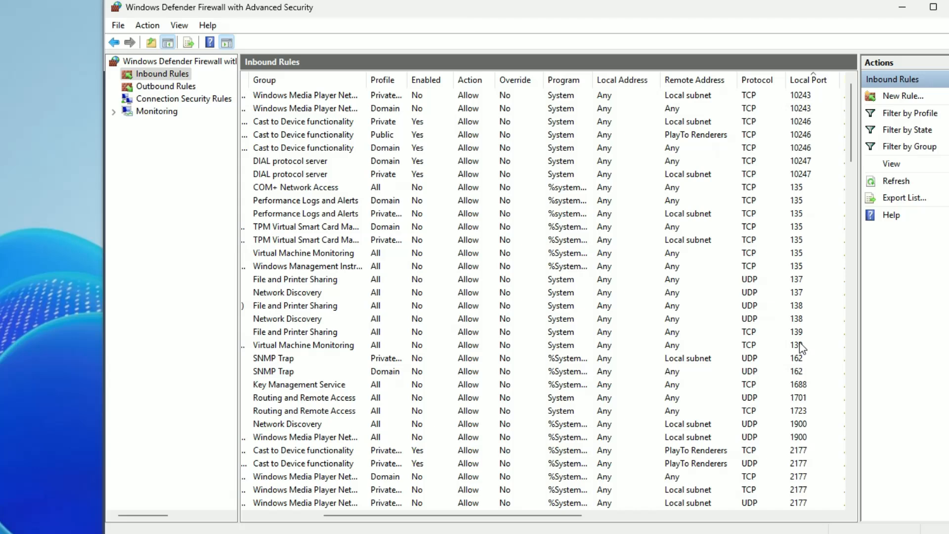
Start a new inbound port rule that applies to TCP on the specific local port 1433.
left_click(890, 99)
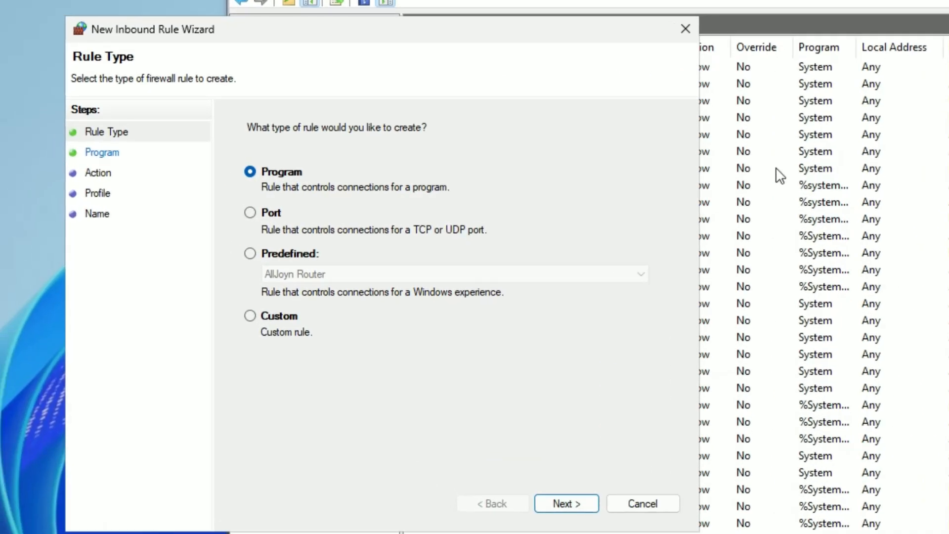
left_click(309, 214)
left_click(613, 518)
type("1433")
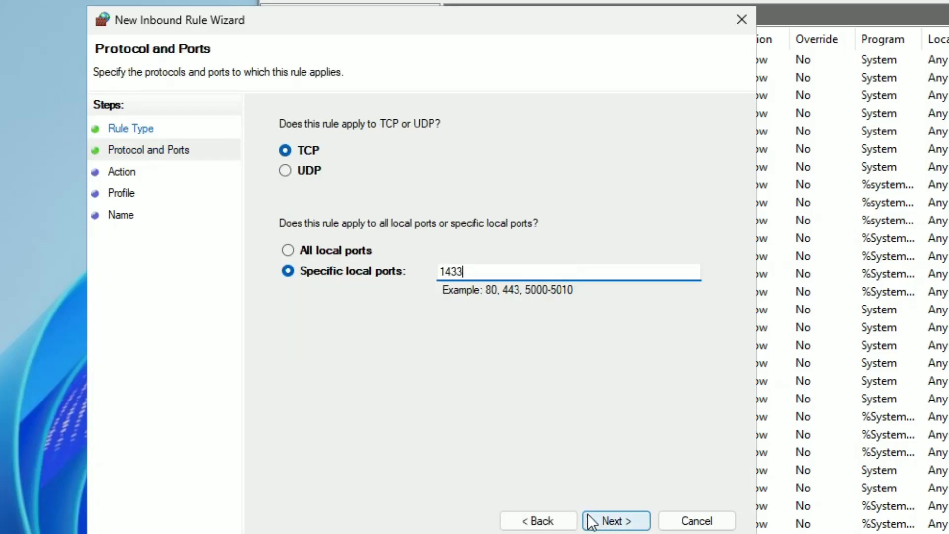
left_click(612, 521)
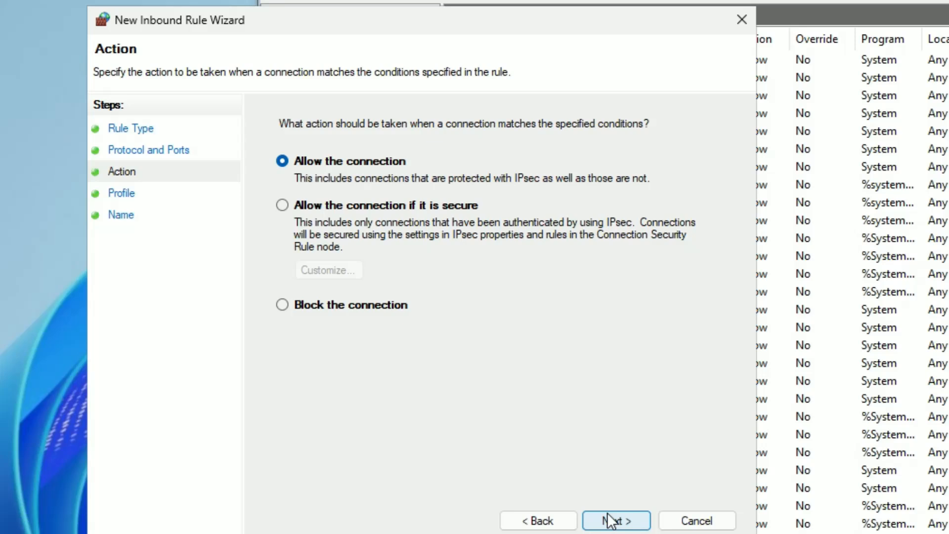
Allow the connection for the Domain, Private and Public profiles and create the rule with the name 1433 SQL for Timmy.
left_click(612, 521)
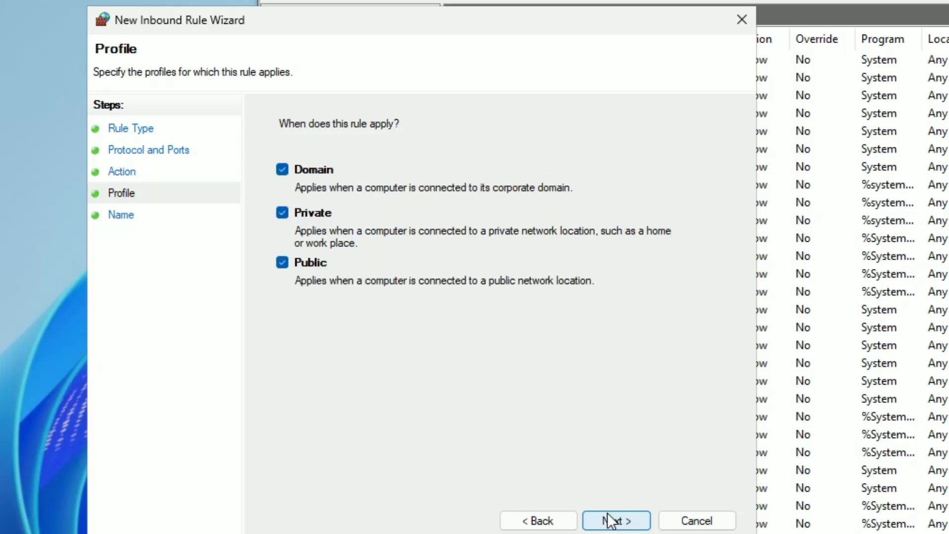
left_click(612, 521)
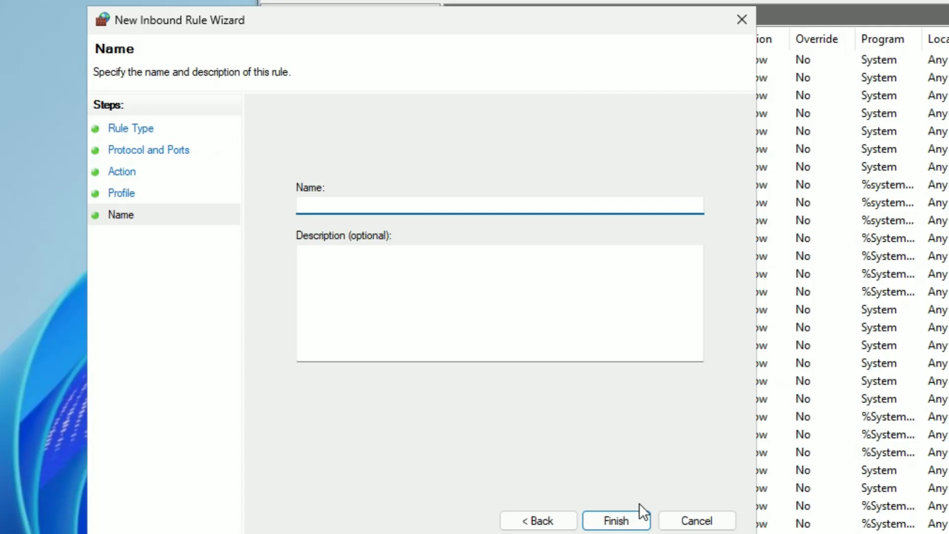
type("1433 SQL")
type("for Timmy")
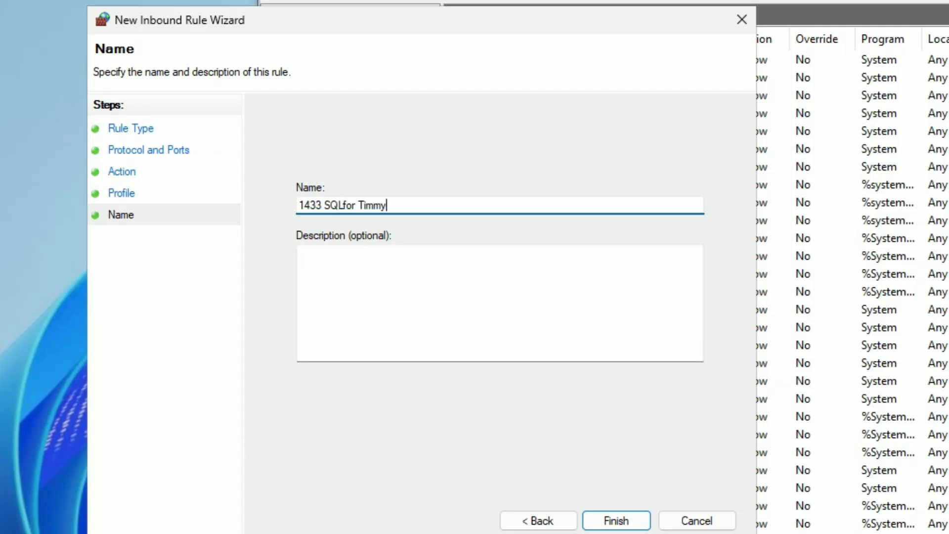
left_click(345, 204)
left_click(617, 522)
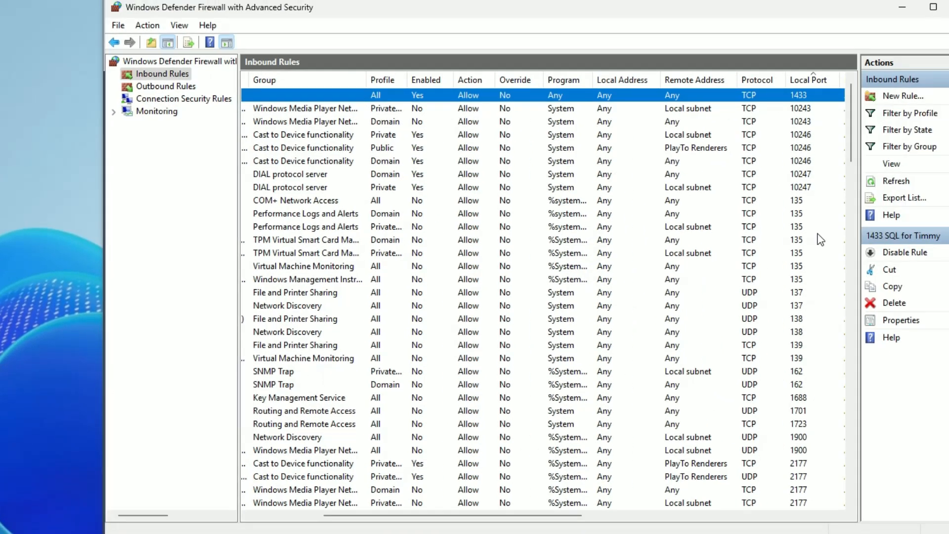
Restrict the scope of the 1433 SQL for Timmy inbound rule to the remote IP address 10.0.0.100.
right_click(624, 94)
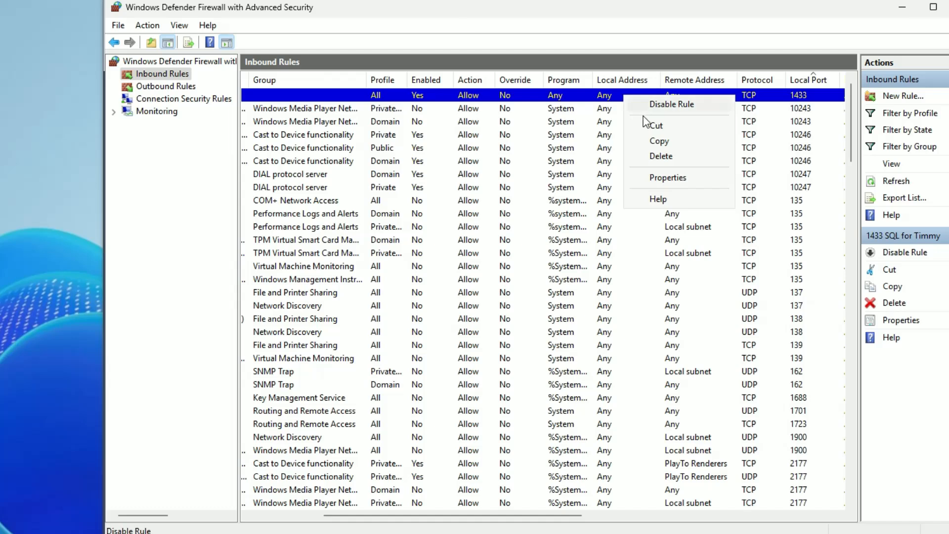
left_click(667, 177)
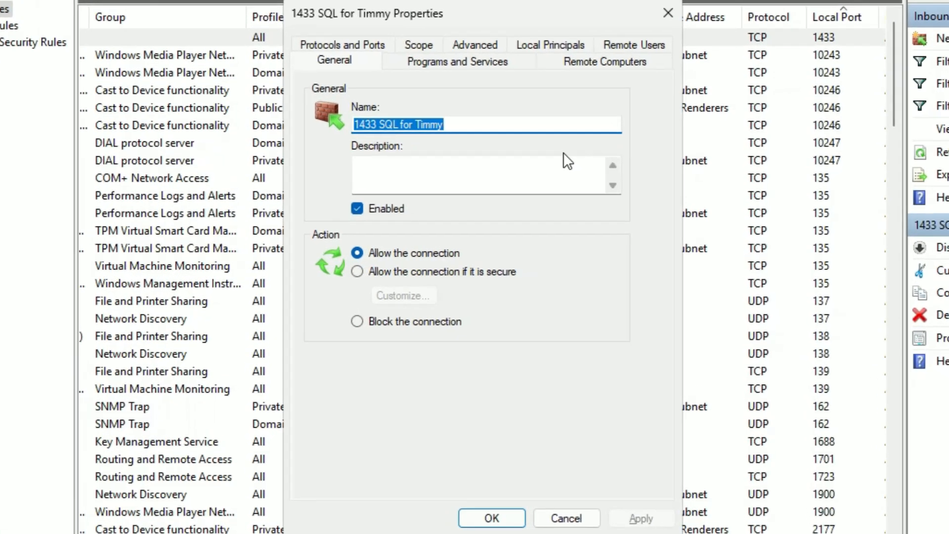
left_click(422, 42)
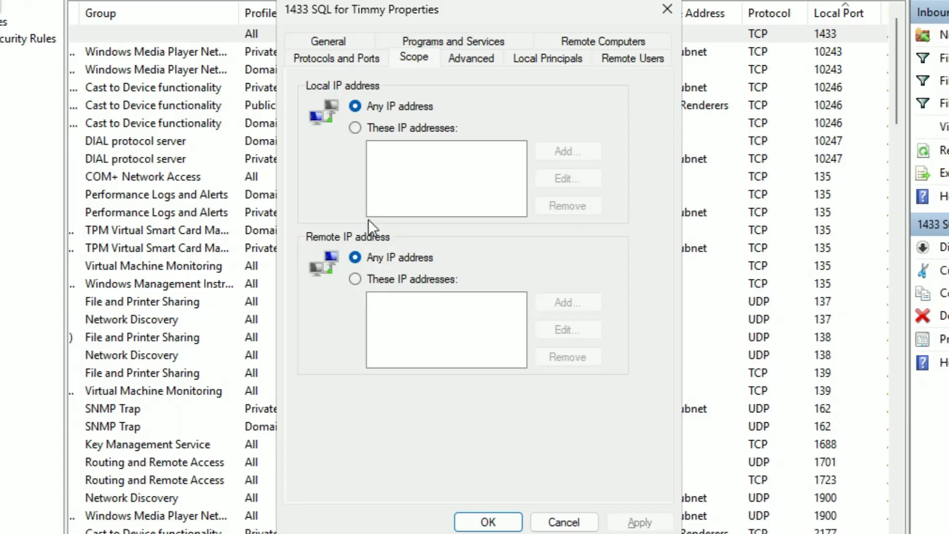
left_click(355, 280)
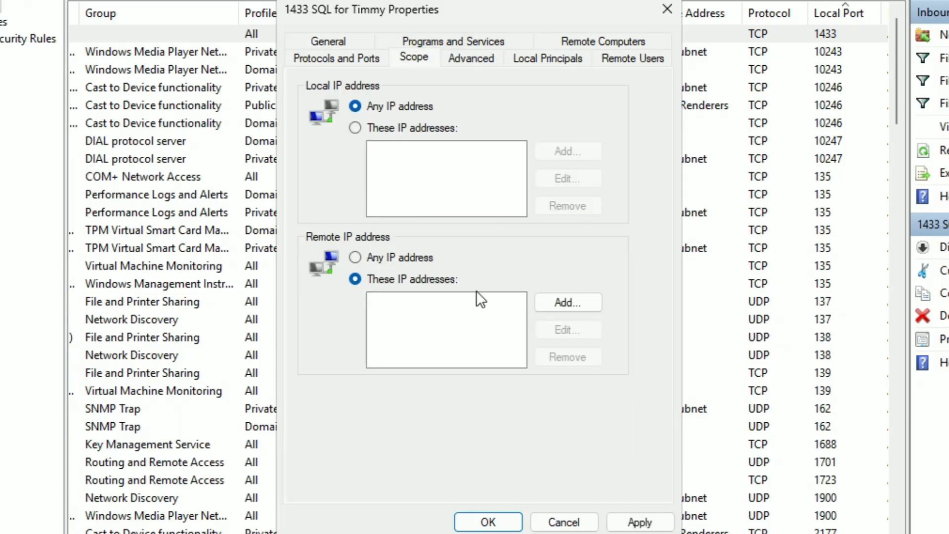
left_click(563, 302)
type("10")
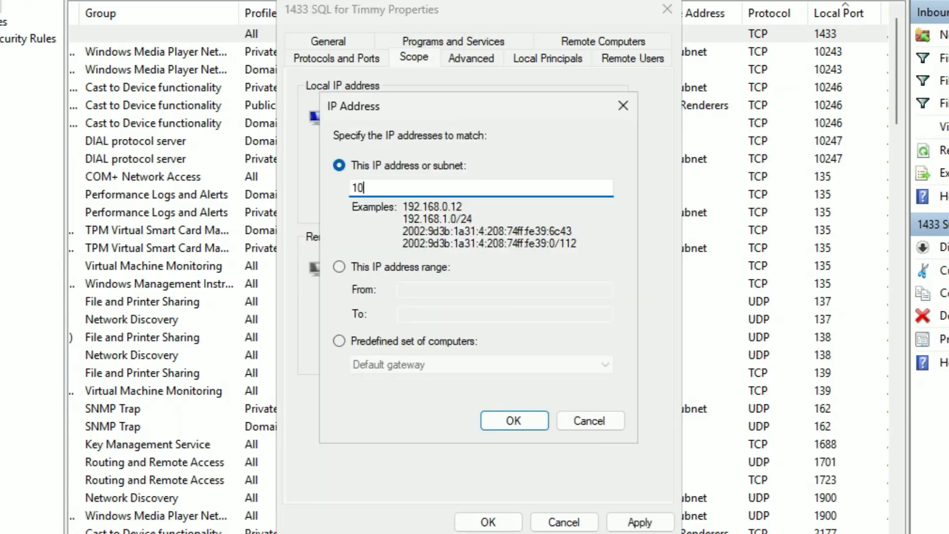
type(".0.0.100")
left_click(503, 418)
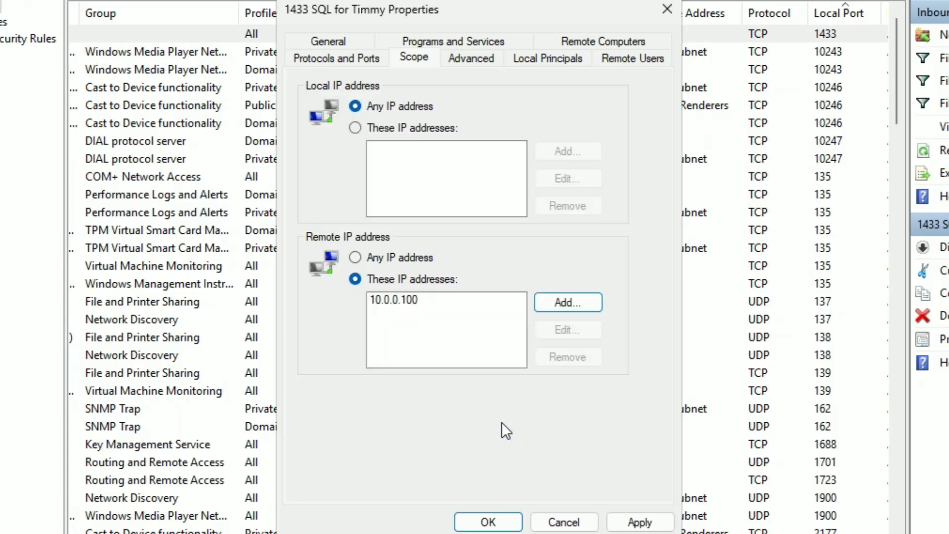
left_click(488, 522)
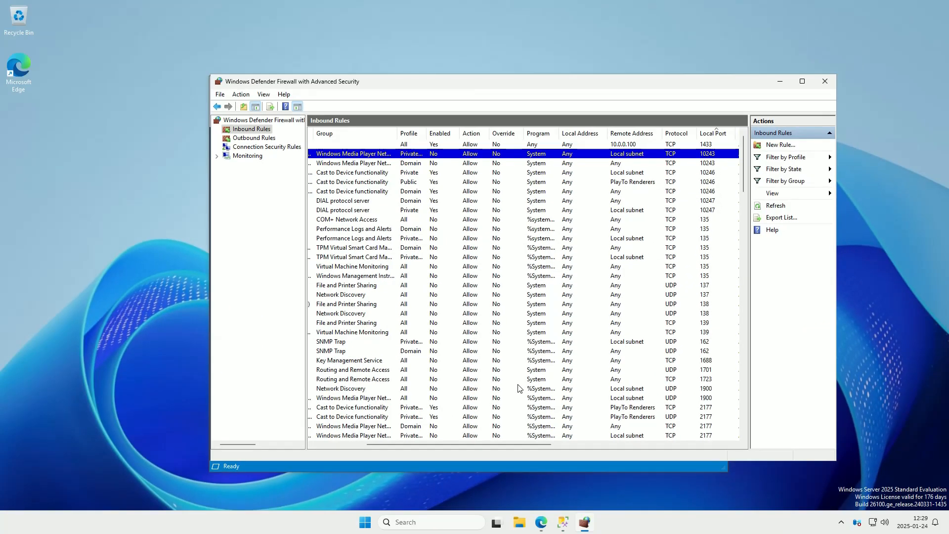
Launch SQL Server 2022 Configuration Manager and minimize the firewall and Management Studio windows behind it.
left_click(375, 525)
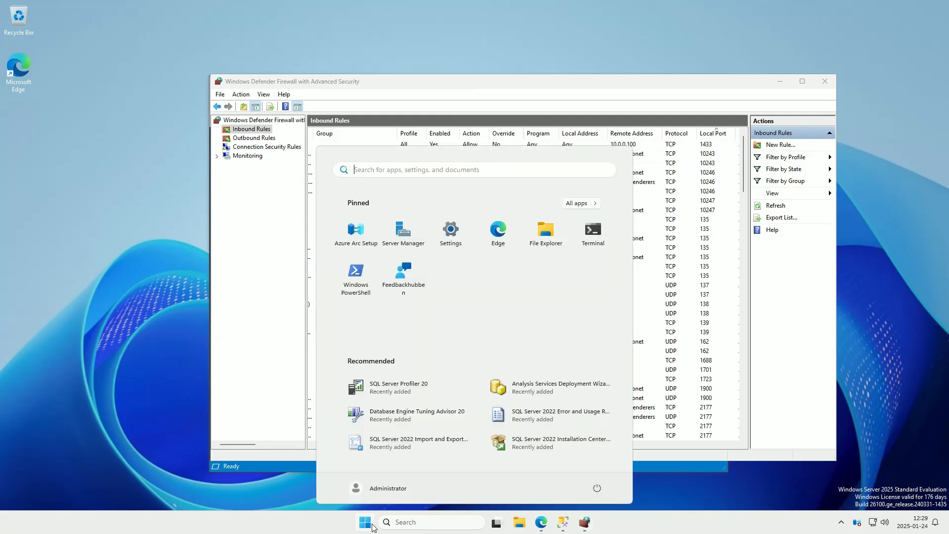
type("sql")
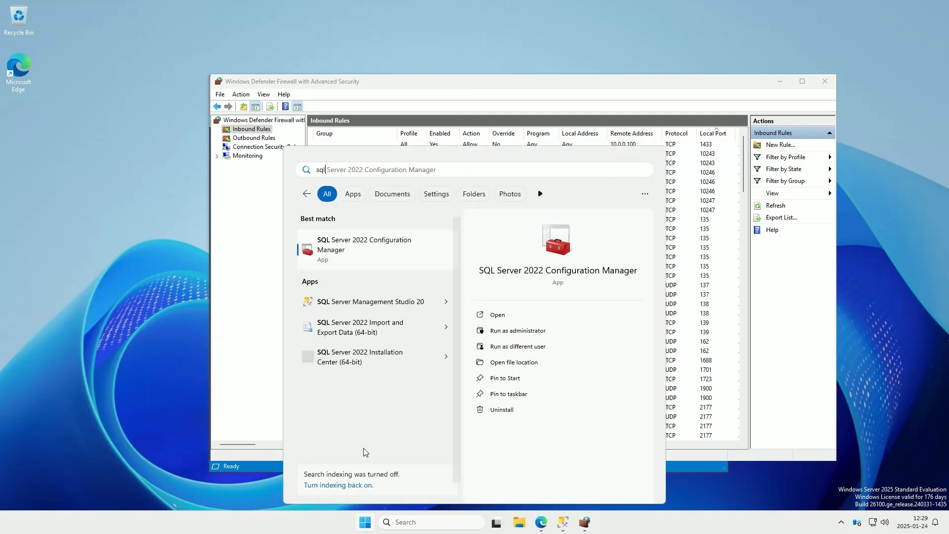
left_click(380, 249)
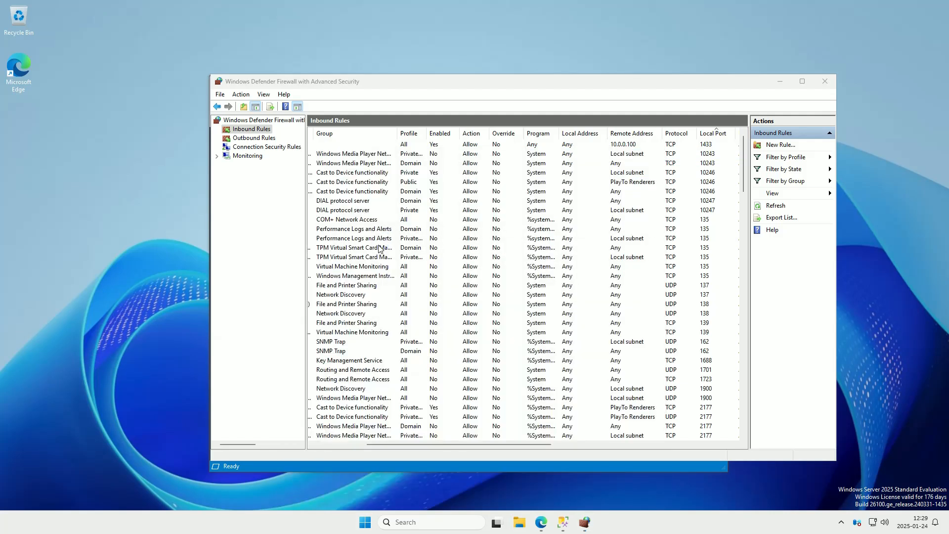
double_click(256, 7)
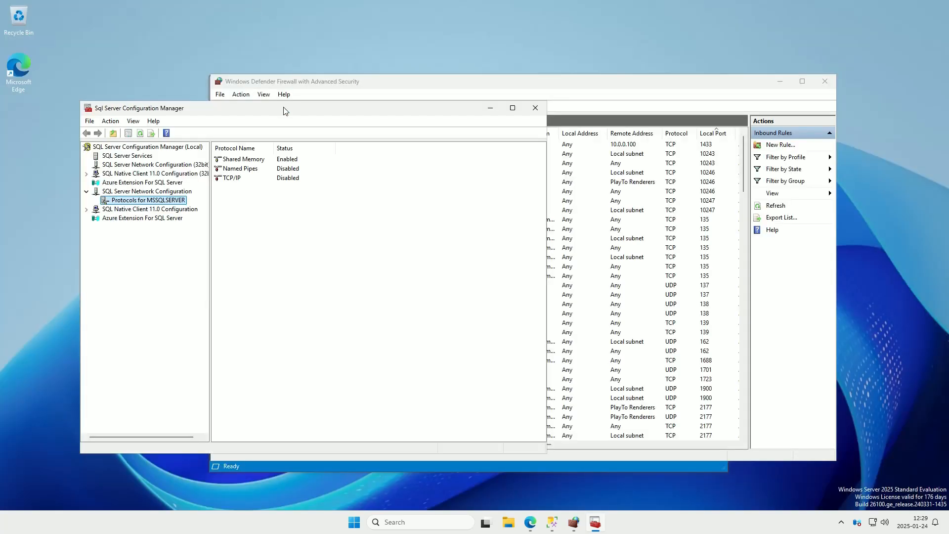
left_click_drag(469, 112, 659, 111)
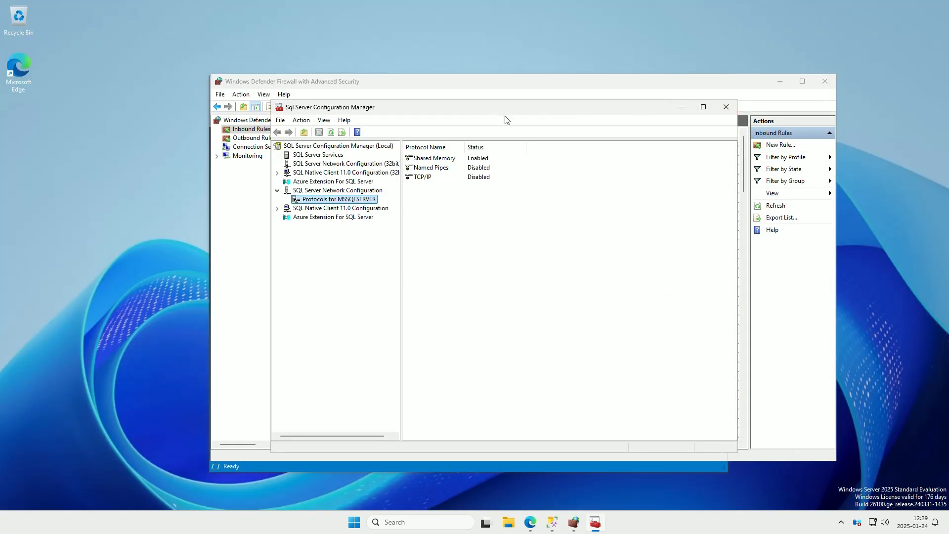
left_click(786, 89)
left_click(781, 82)
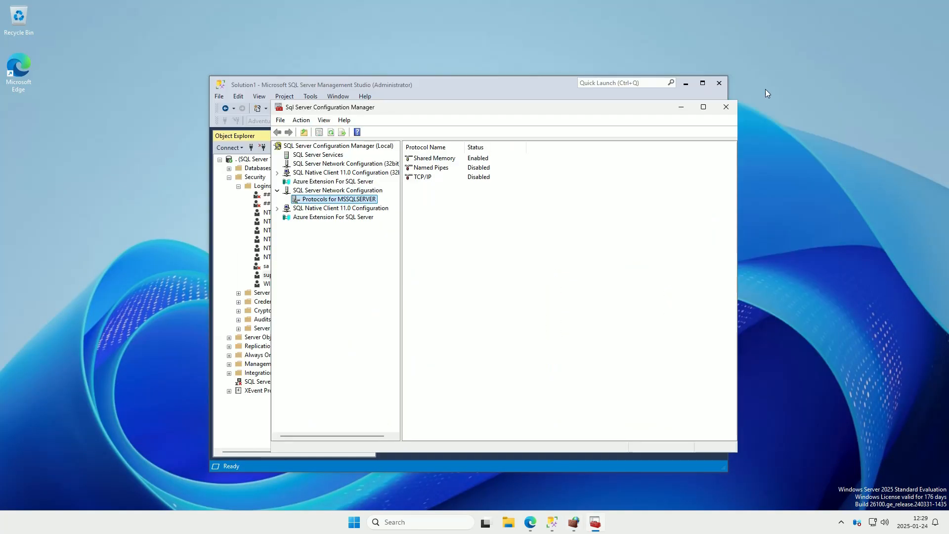
left_click(682, 81)
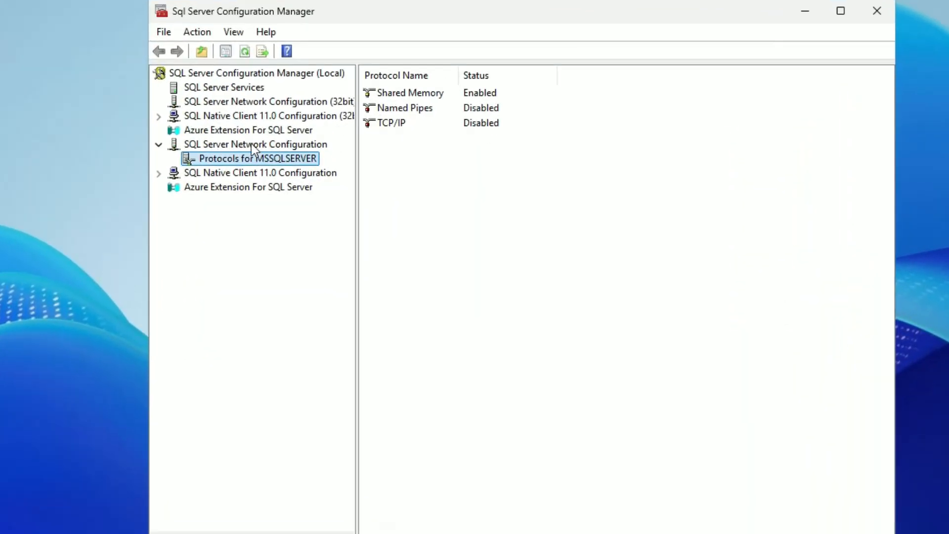
Enable the TCP/IP protocol for MSSQLSERVER under SQL Server Network Configuration and acknowledge the service restart warning.
left_click(202, 144)
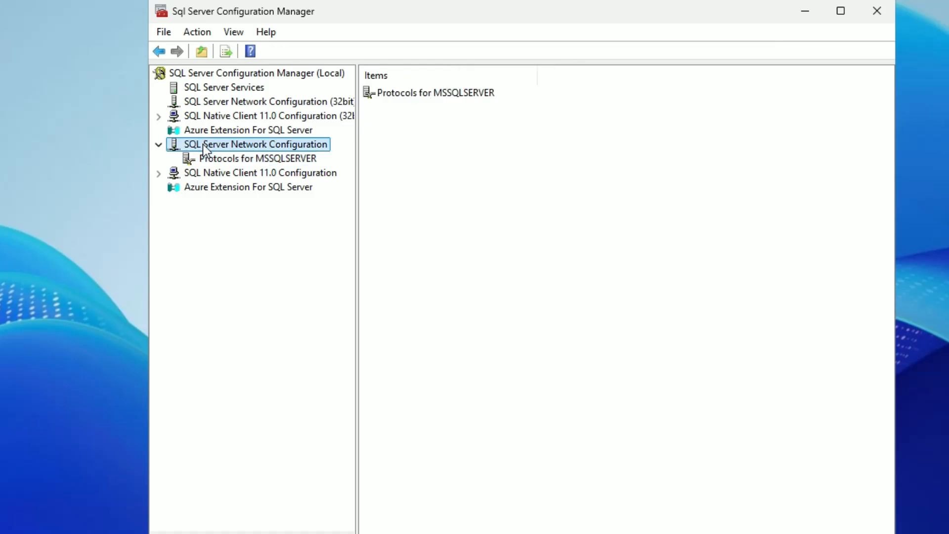
left_click(248, 159)
left_click(387, 127)
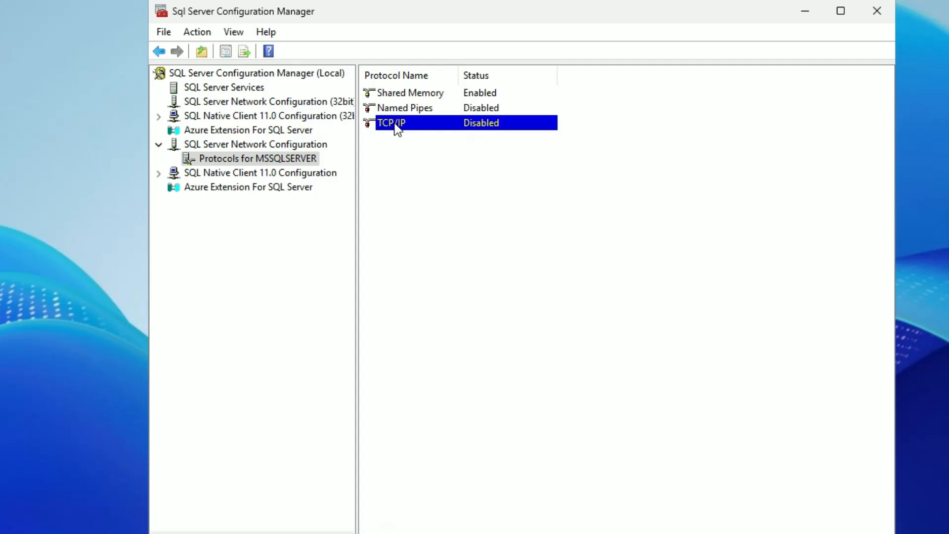
right_click(398, 132)
left_click(438, 133)
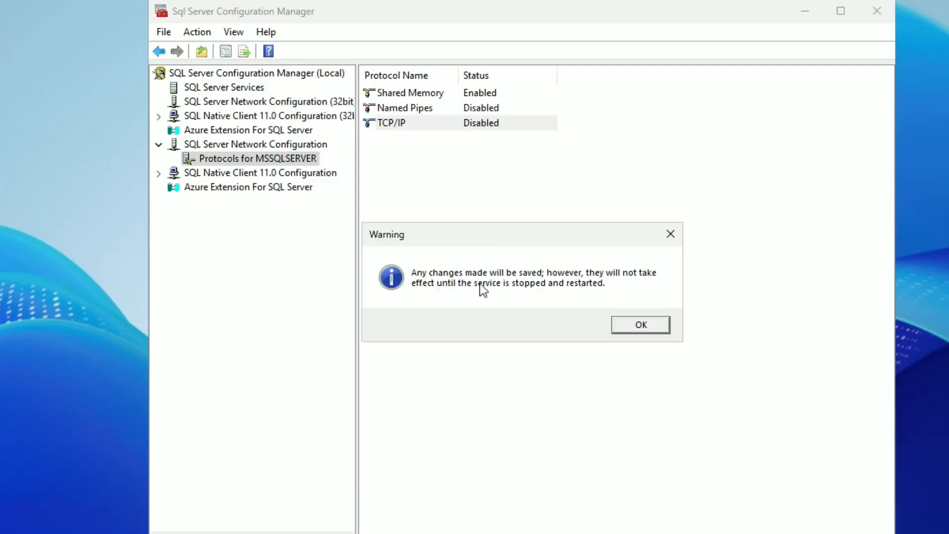
left_click(666, 325)
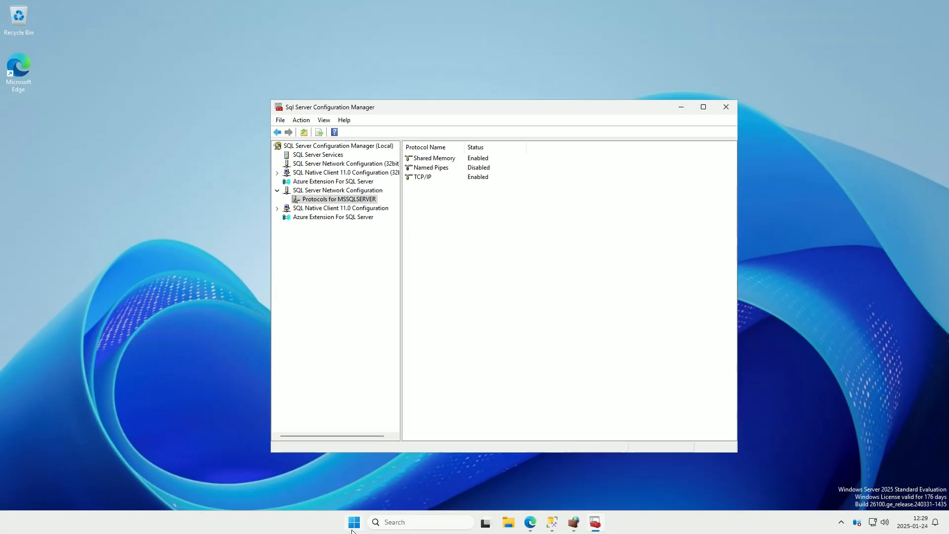
Restart the SQL Server (MSSQLSERVER) service in the Windows Services console and close the console.
left_click(354, 522)
type("services")
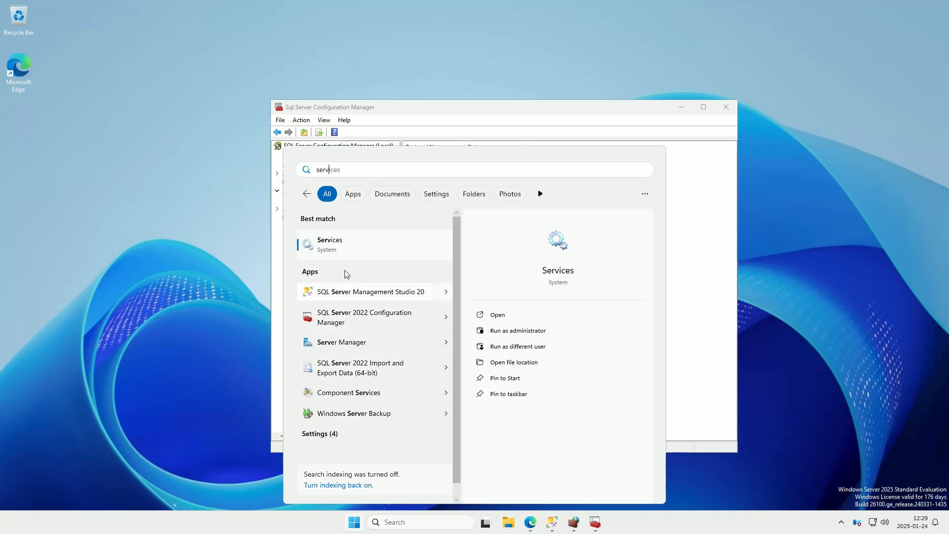
left_click(361, 255)
left_click(423, 275)
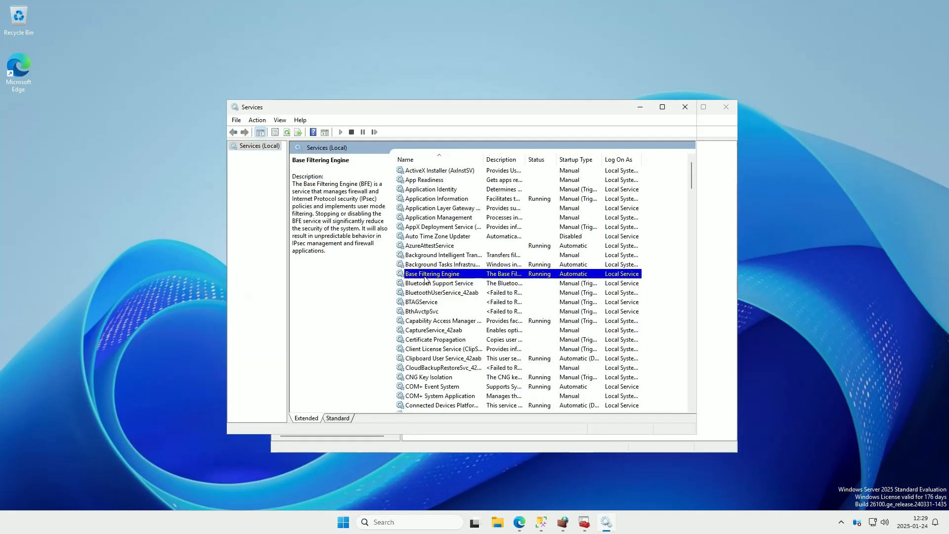
key("q")
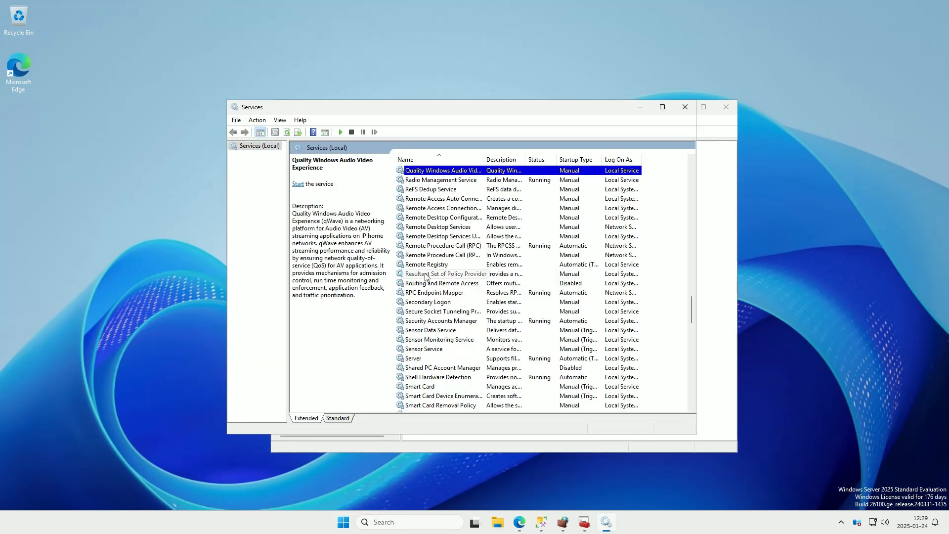
key("s")
scroll(435, 296, "down", 3)
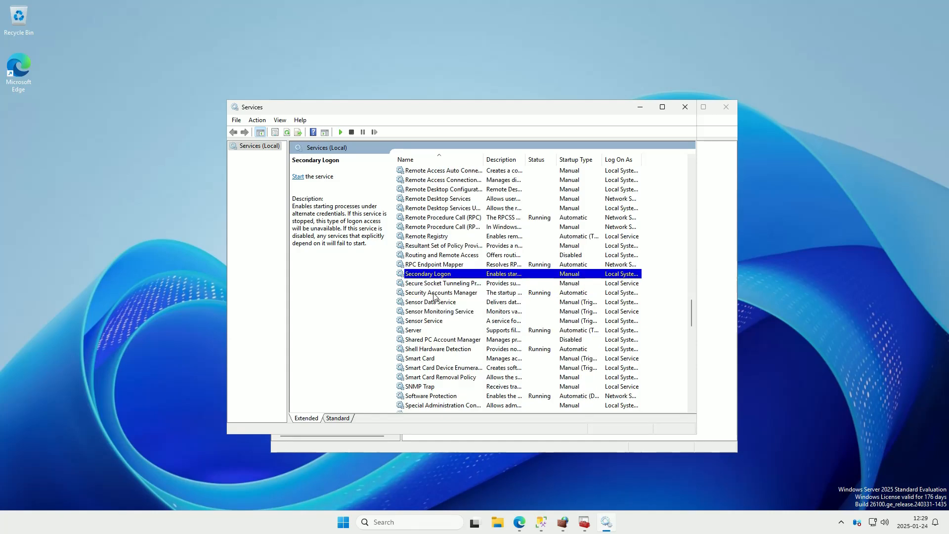
left_click(429, 369)
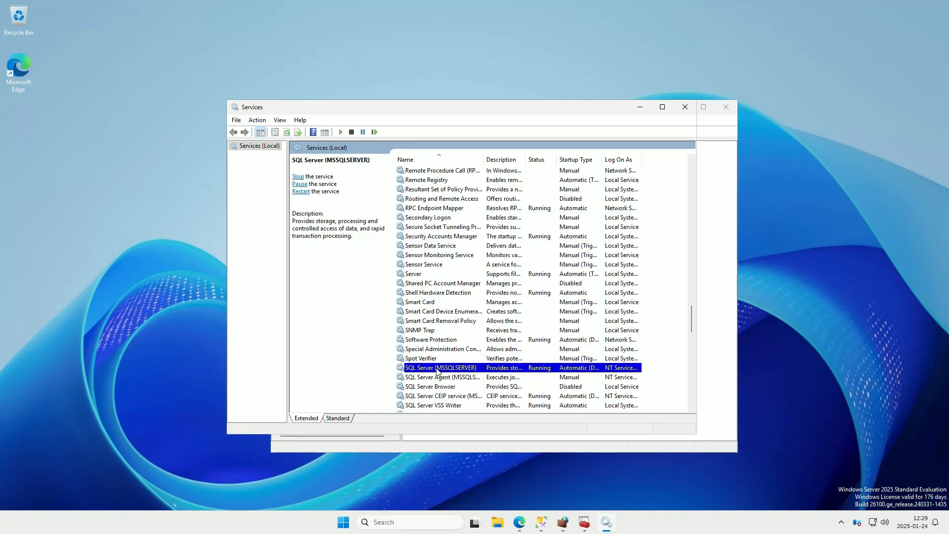
right_click(437, 369)
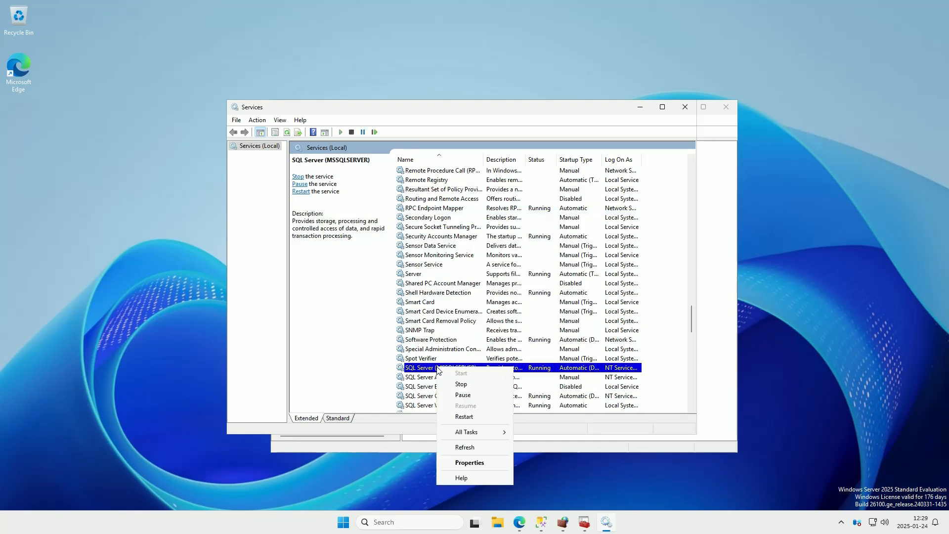
left_click(445, 417)
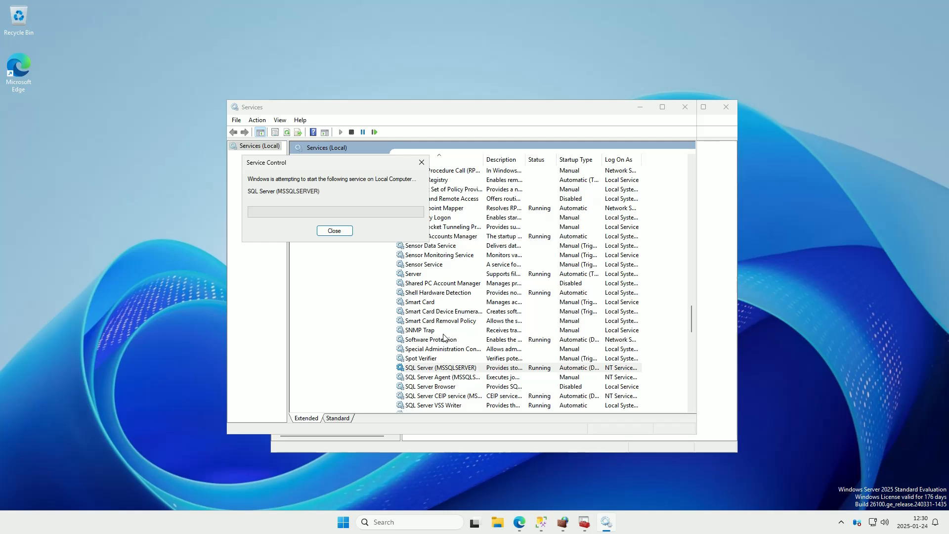
left_click(690, 116)
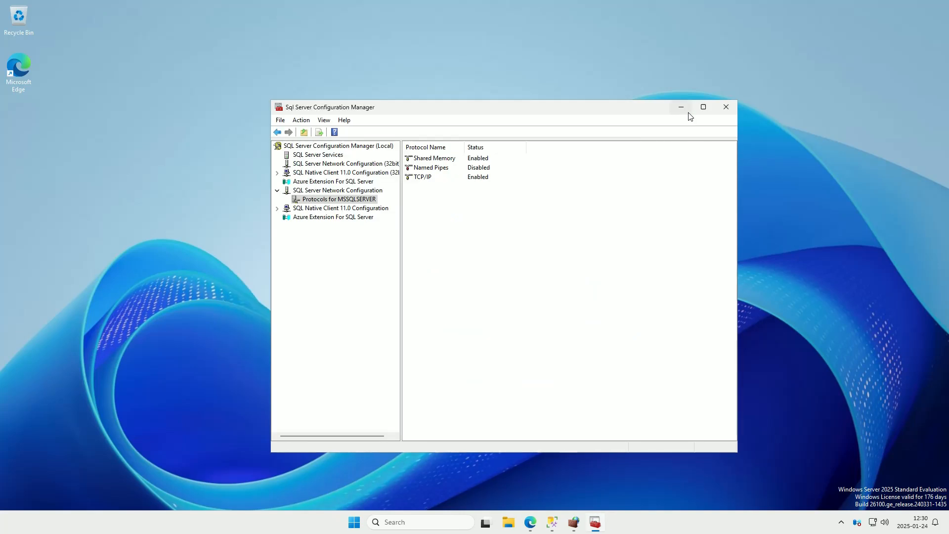
Check the TCP/IP protocol status and the port 1433 inbound rule, closing SQL Server Configuration Manager and the firewall window.
left_click(490, 178)
left_click(726, 107)
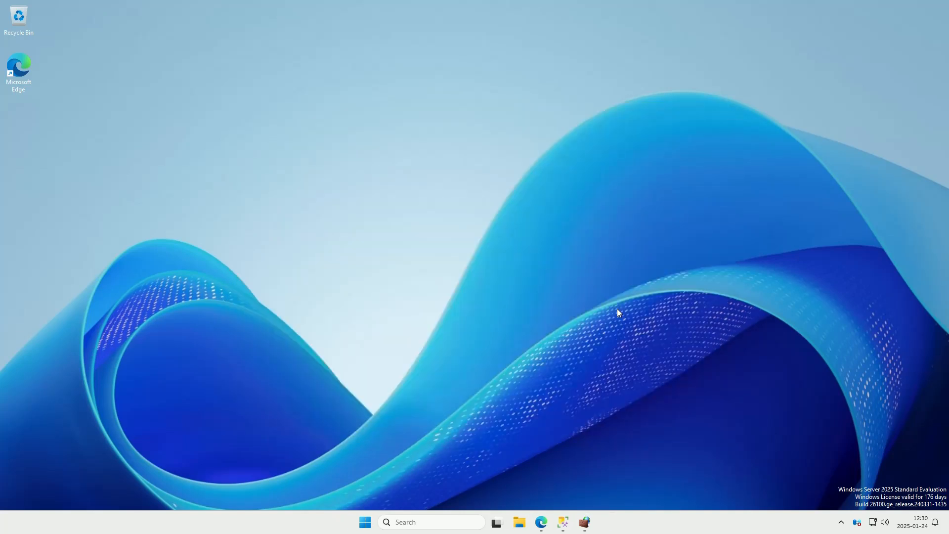
left_click(586, 521)
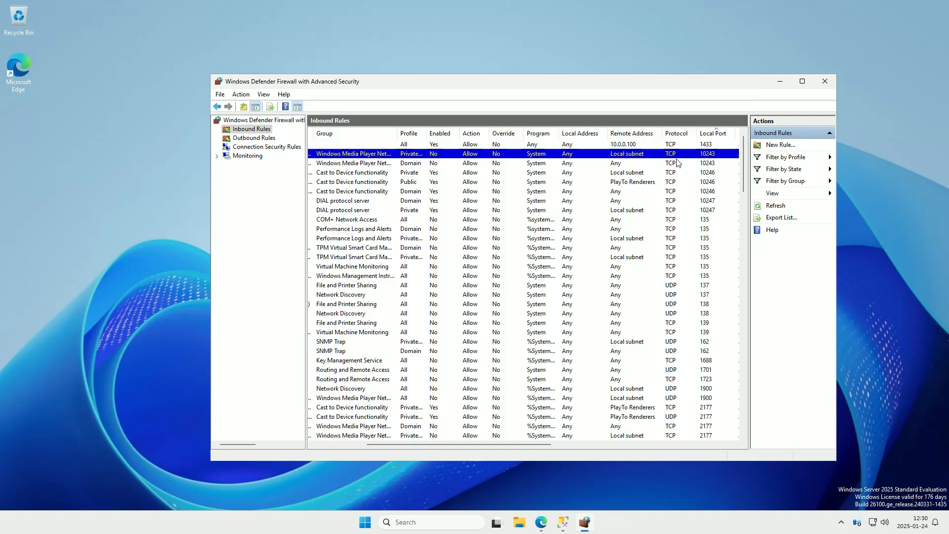
left_click(679, 146)
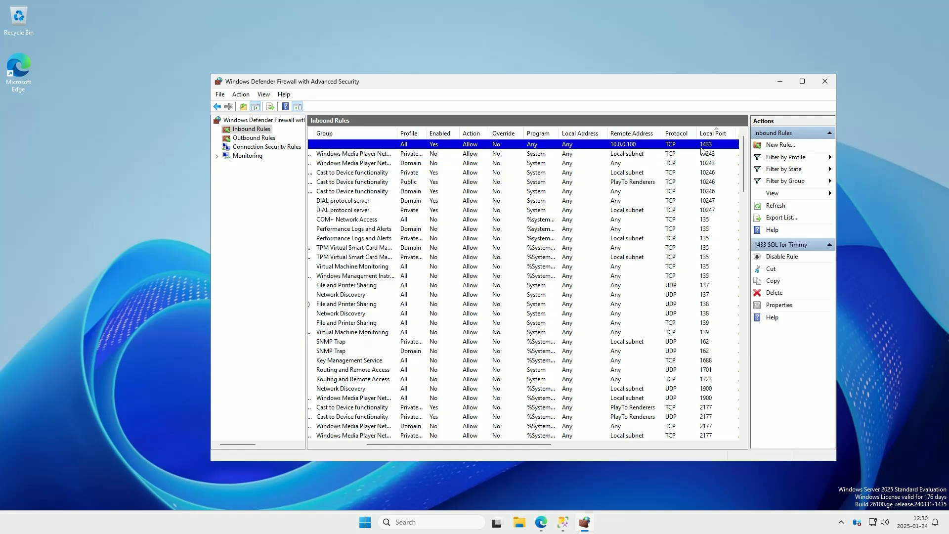
left_click(824, 82)
Switch to the client virtual machine, bring SQL Server Management Studio to the front and dismiss the connection error.
mouse_move(503, 2)
left_click(538, 9)
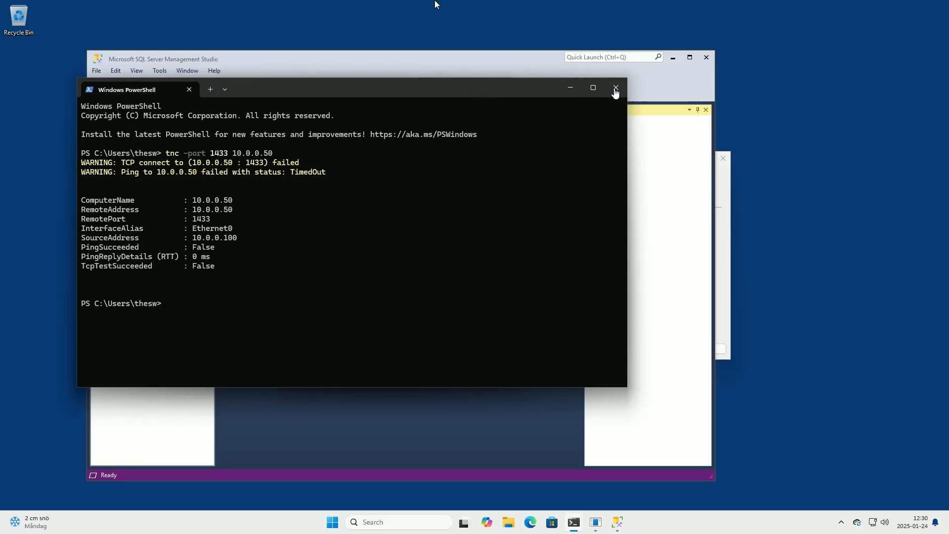
left_click(531, 59)
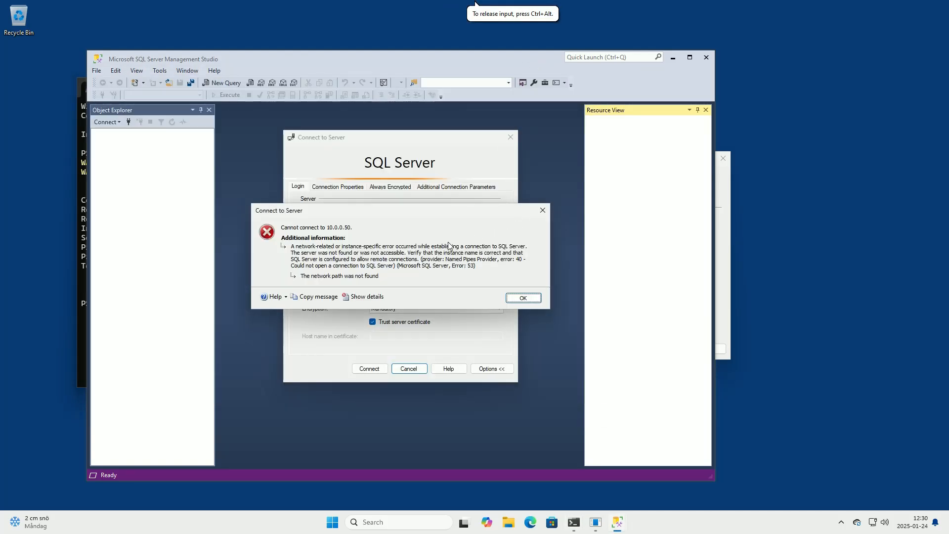
left_click(543, 210)
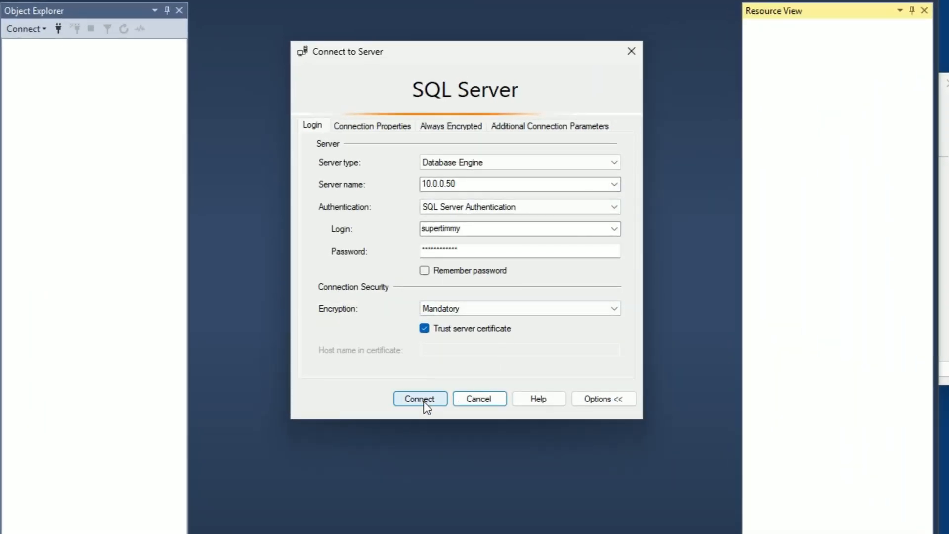
Connect to 10.0.0.50 with SQL Server Authentication, entering and confirming a new password for the login.
left_click(423, 402)
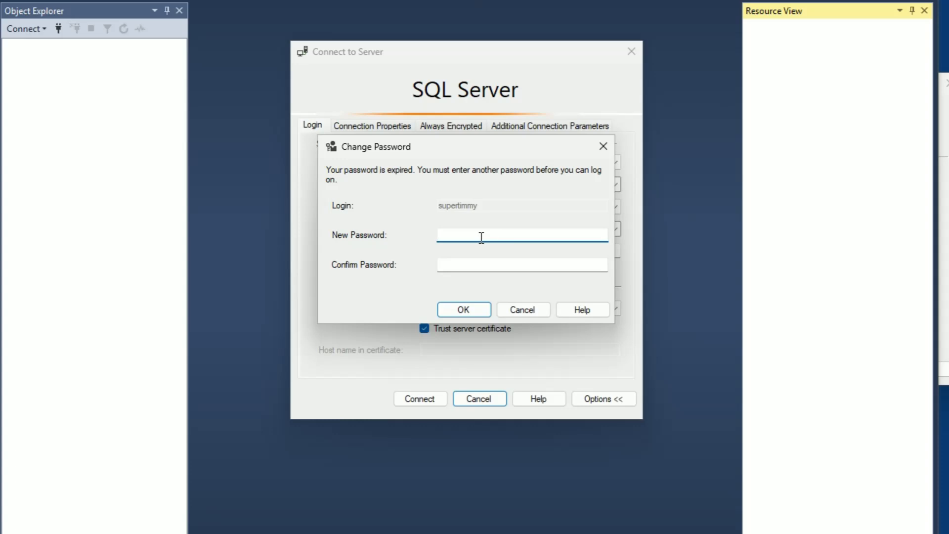
type("************")
key("Tab")
type("**********")
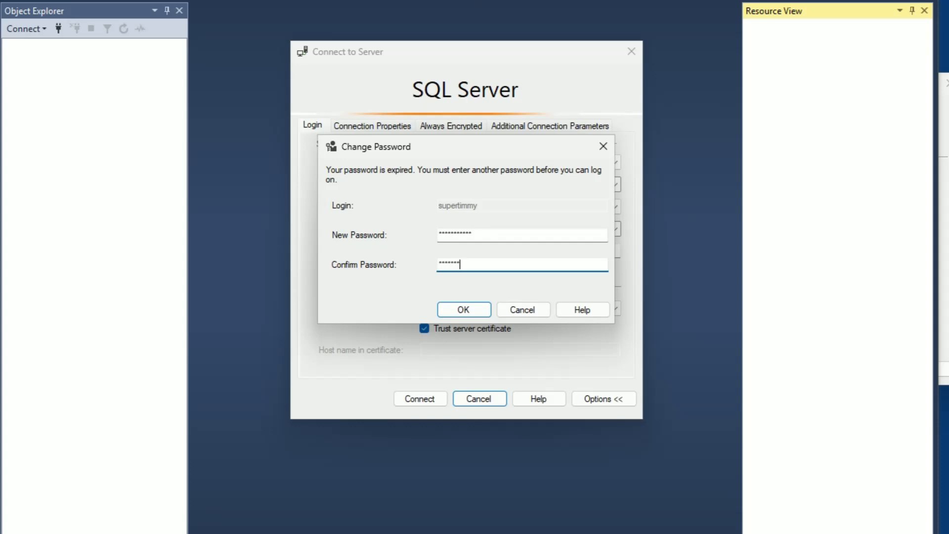
type("*")
left_click(464, 309)
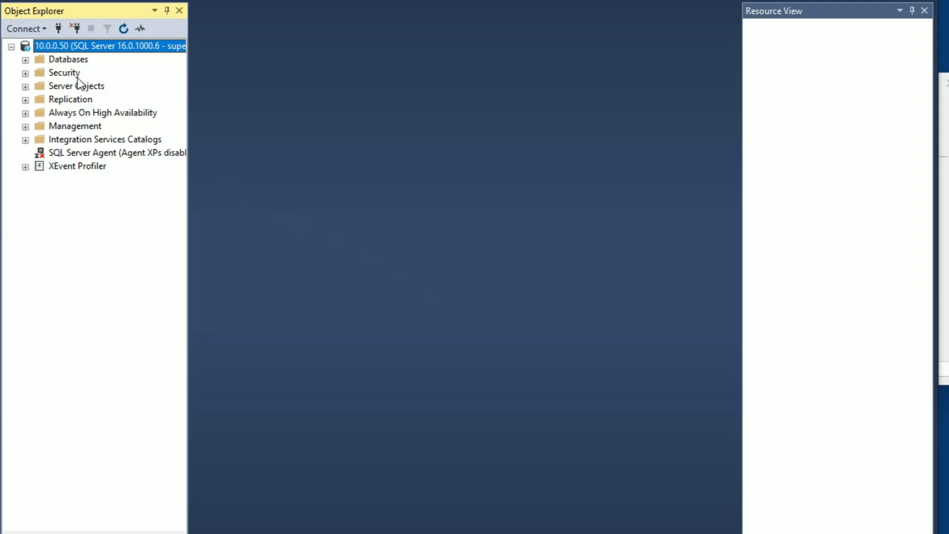
Start a full backup of the AdventureWorksLT2022 database and make it a copy-only backup.
left_click(26, 60)
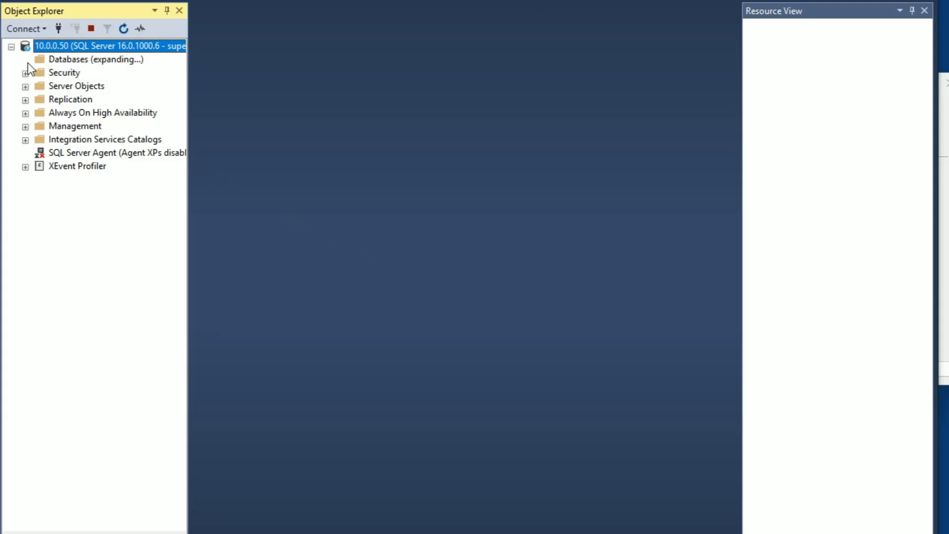
left_click(105, 99)
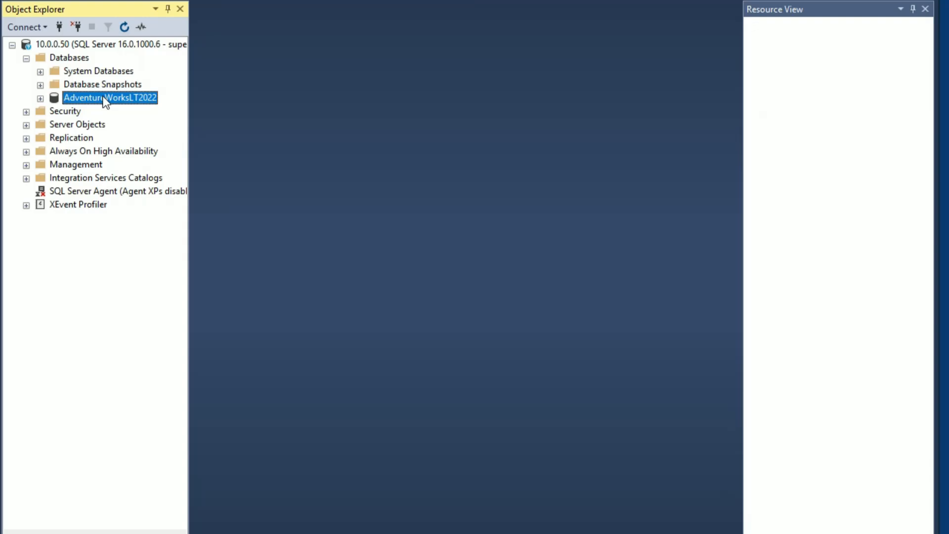
right_click(104, 98)
mouse_move(228, 165)
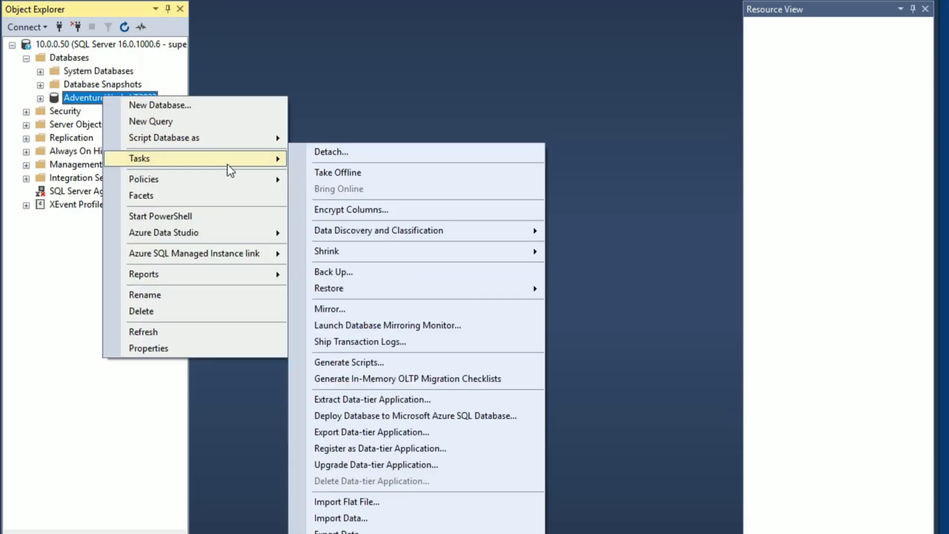
left_click(416, 272)
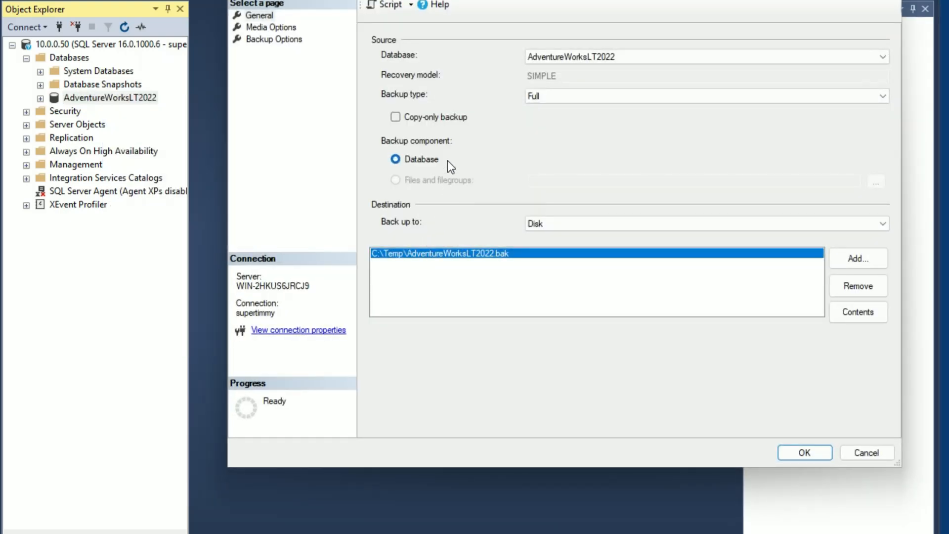
left_click(443, 118)
Replace the existing backup destination with a file named AW_250124.bak in the server's MSSQL\Backup folder.
left_click(862, 292)
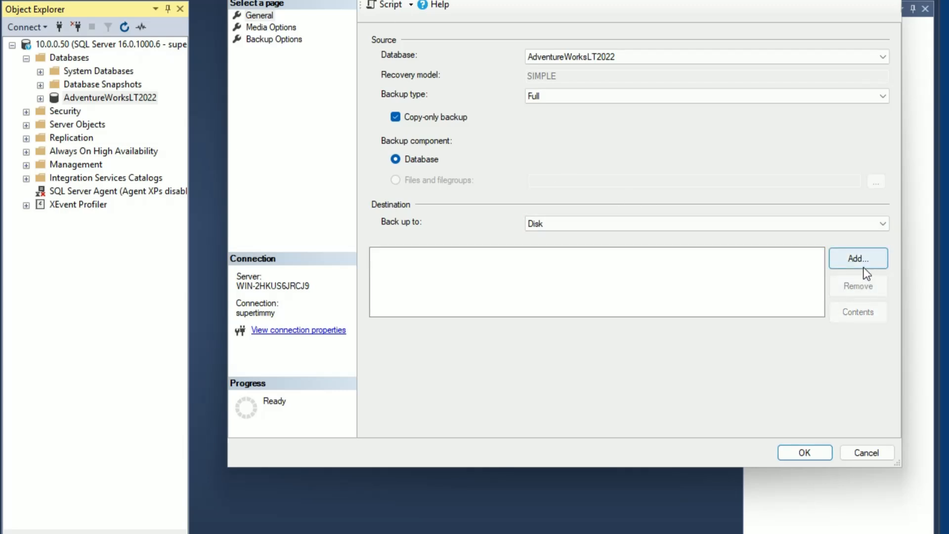
left_click(865, 270)
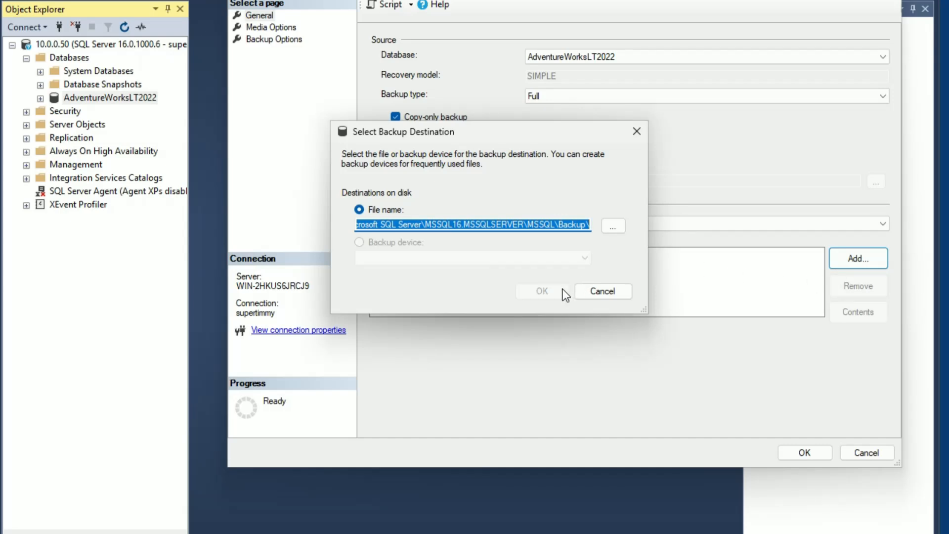
left_click(613, 226)
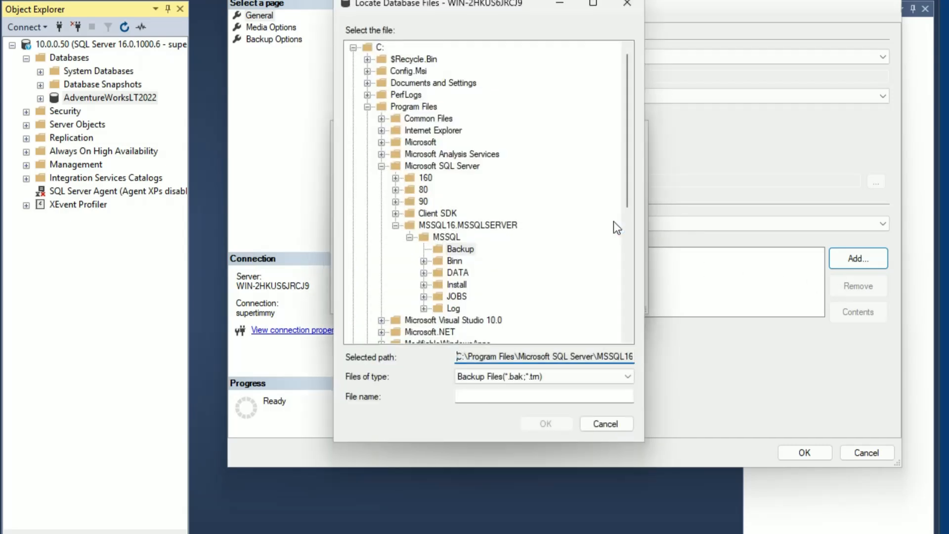
left_click(465, 250)
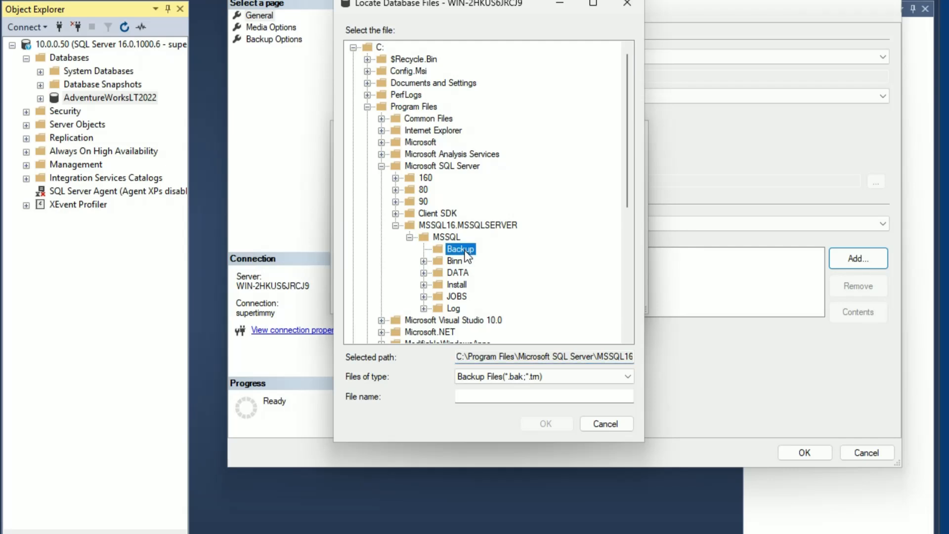
left_click(483, 395)
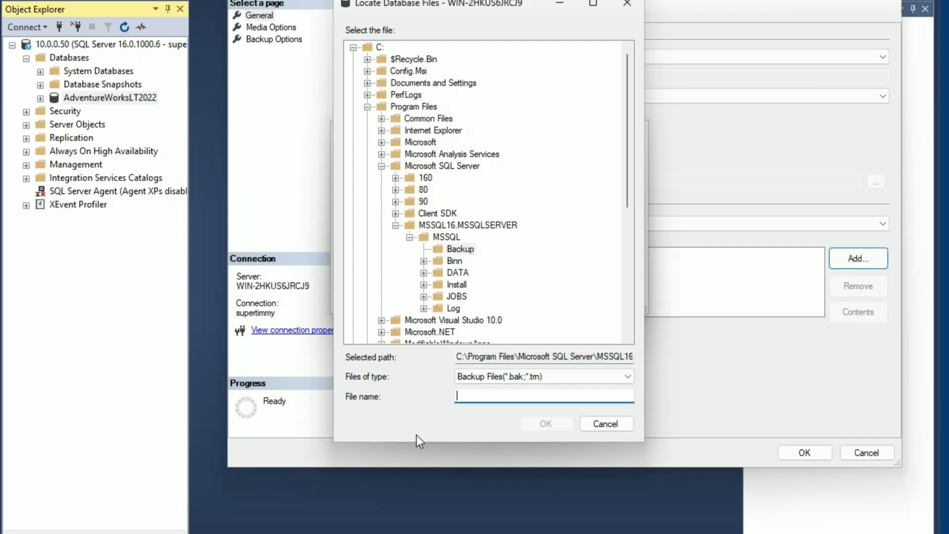
type("AW_250")
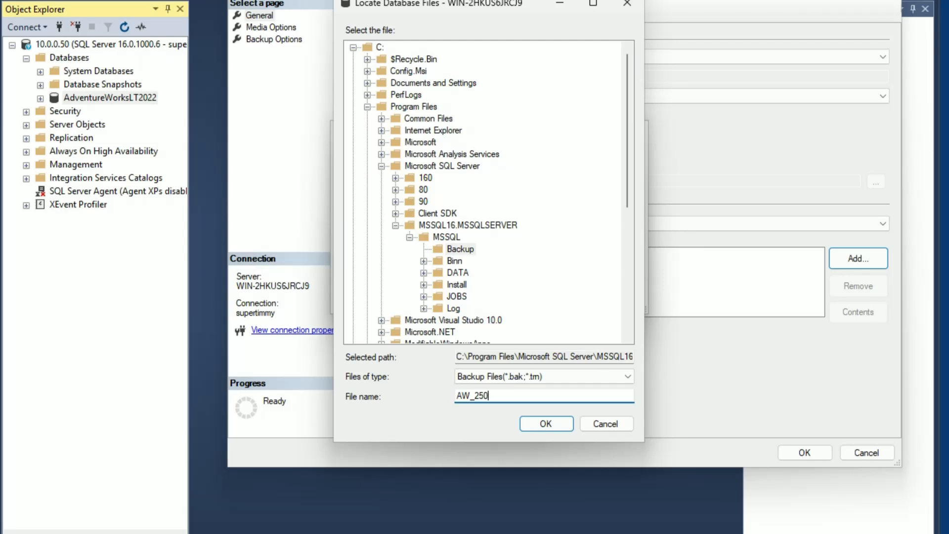
type("124.bak")
left_click(547, 427)
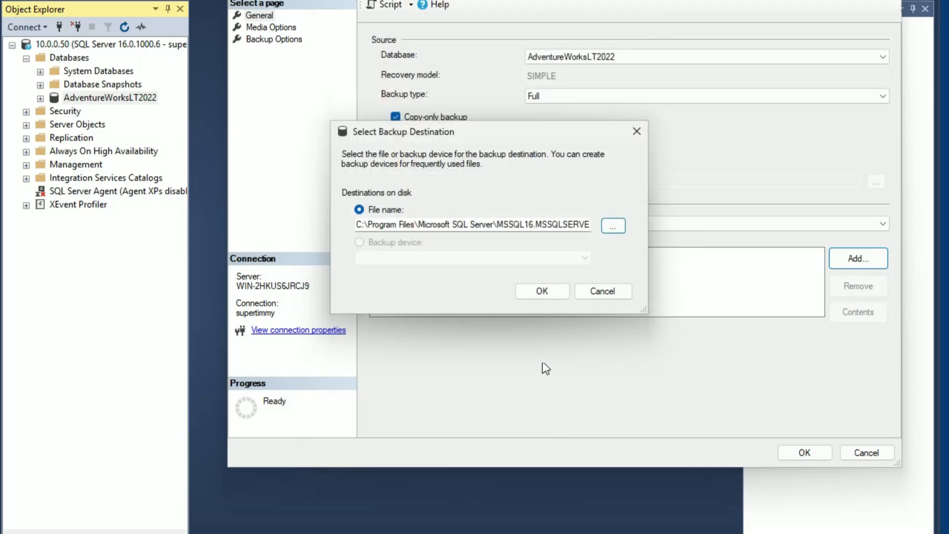
left_click(541, 293)
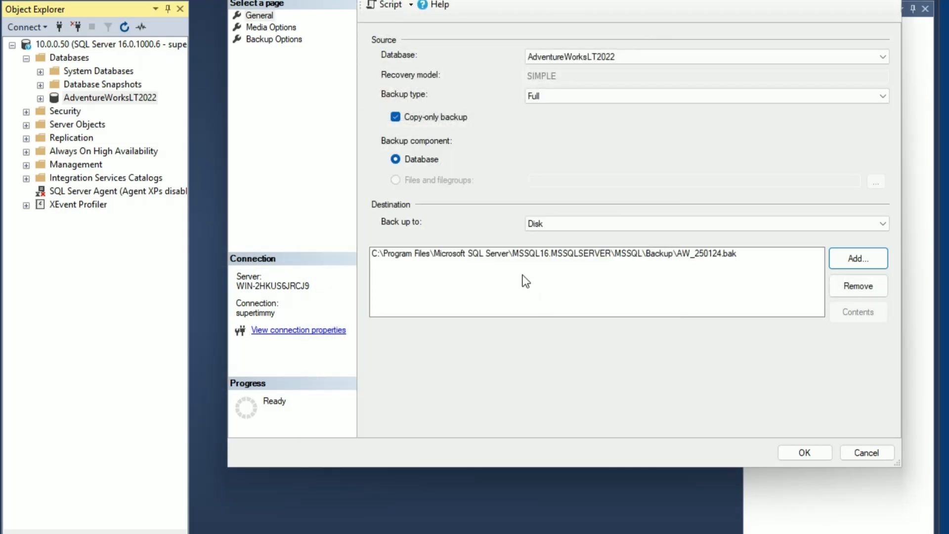
Set the backup compression to Compress backup, run the backup and dismiss the completion message.
left_click(281, 39)
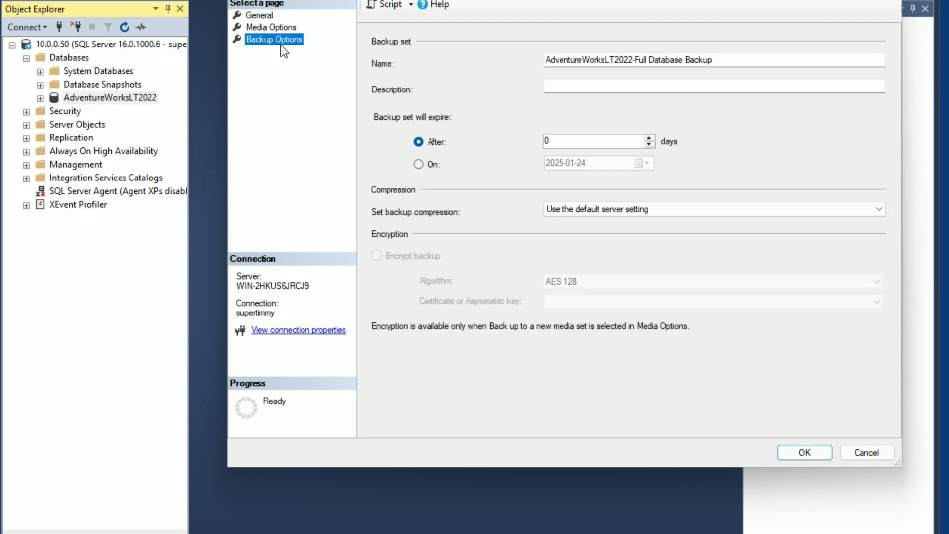
left_click(643, 212)
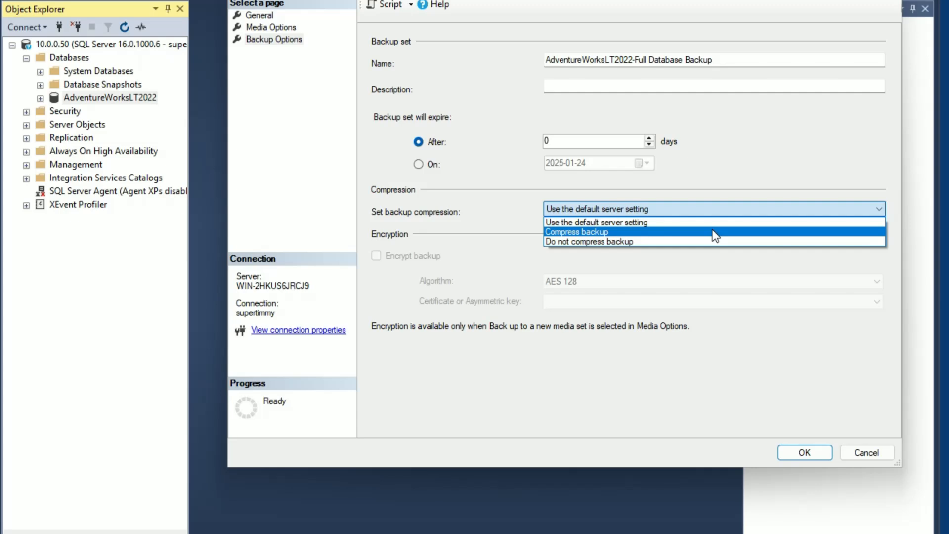
left_click(715, 232)
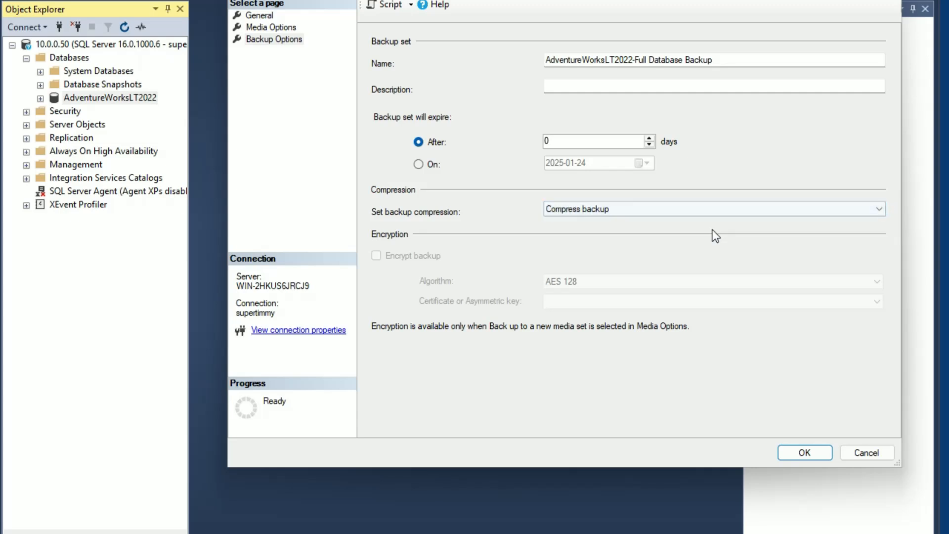
left_click(805, 452)
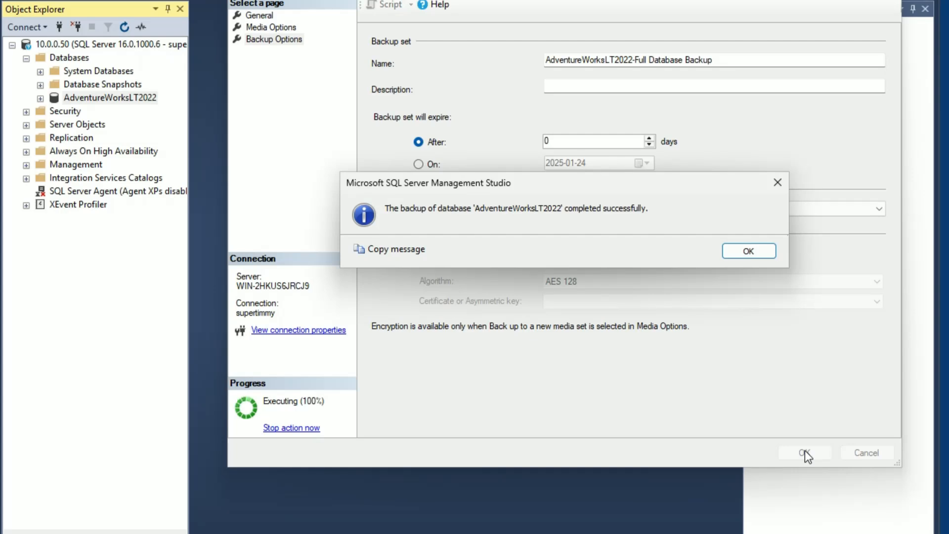
left_click(747, 255)
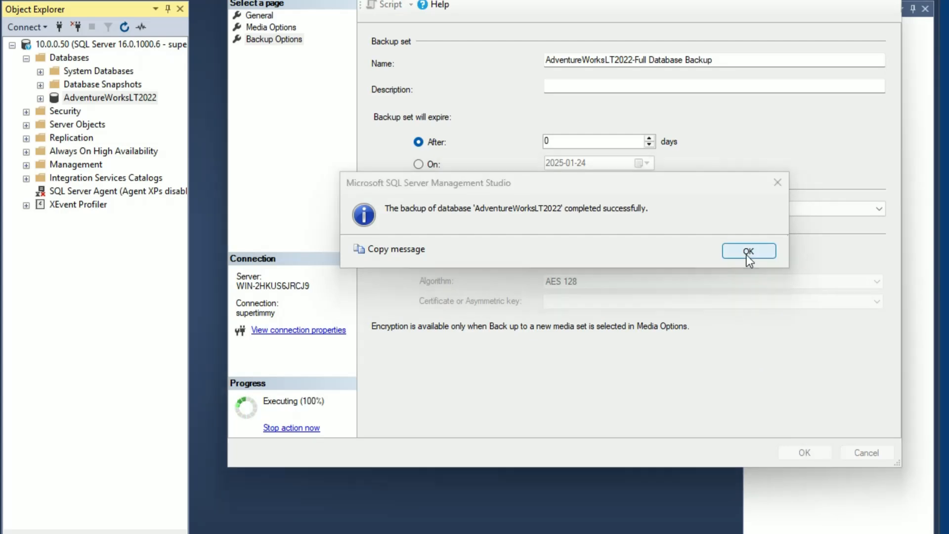